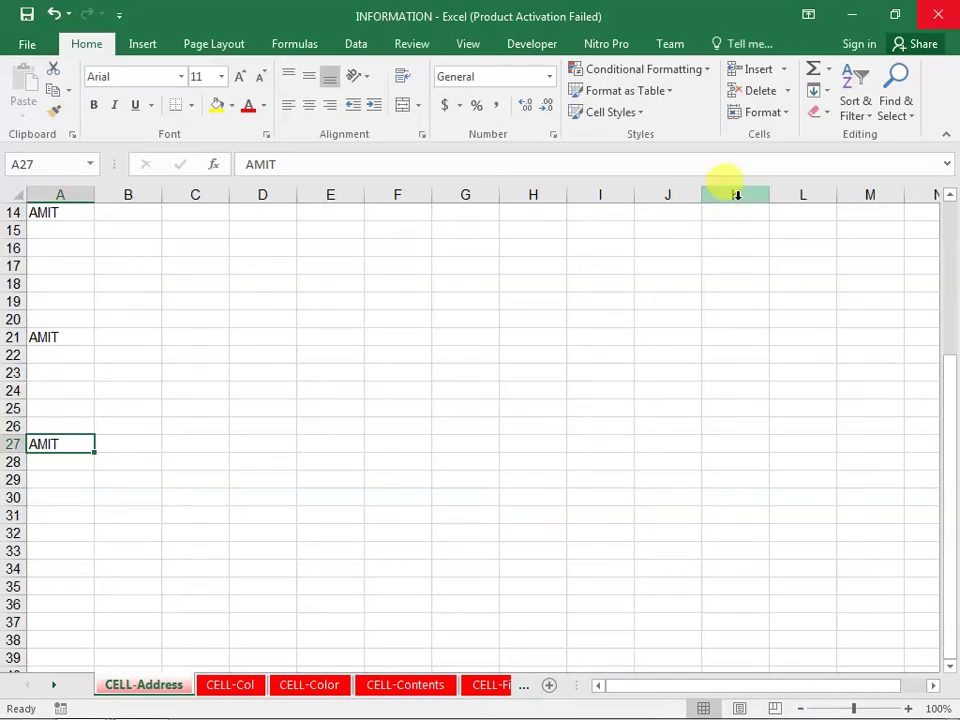
Close the Databases workbook without saving and bring the INFORMATION workbook back on screen.
left_click(861, 12)
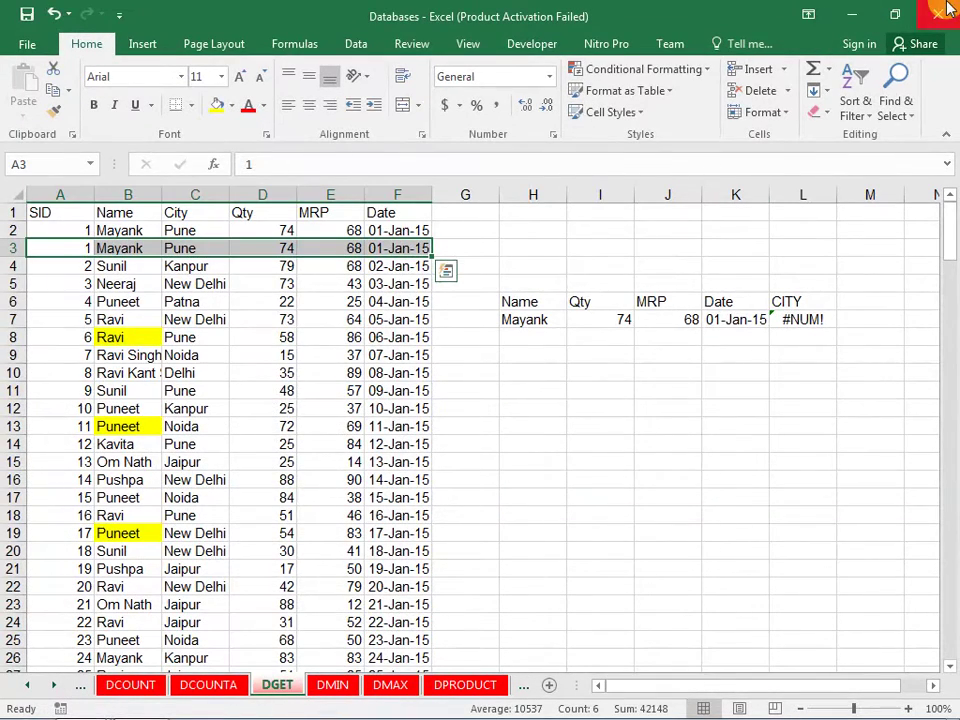
left_click(938, 13)
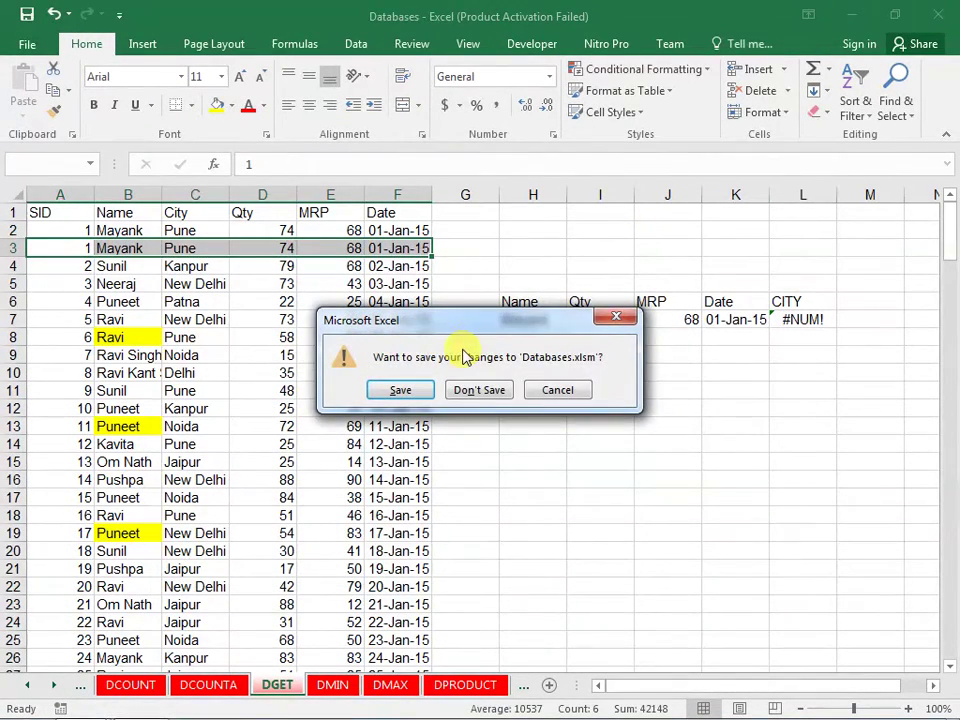
left_click(479, 390)
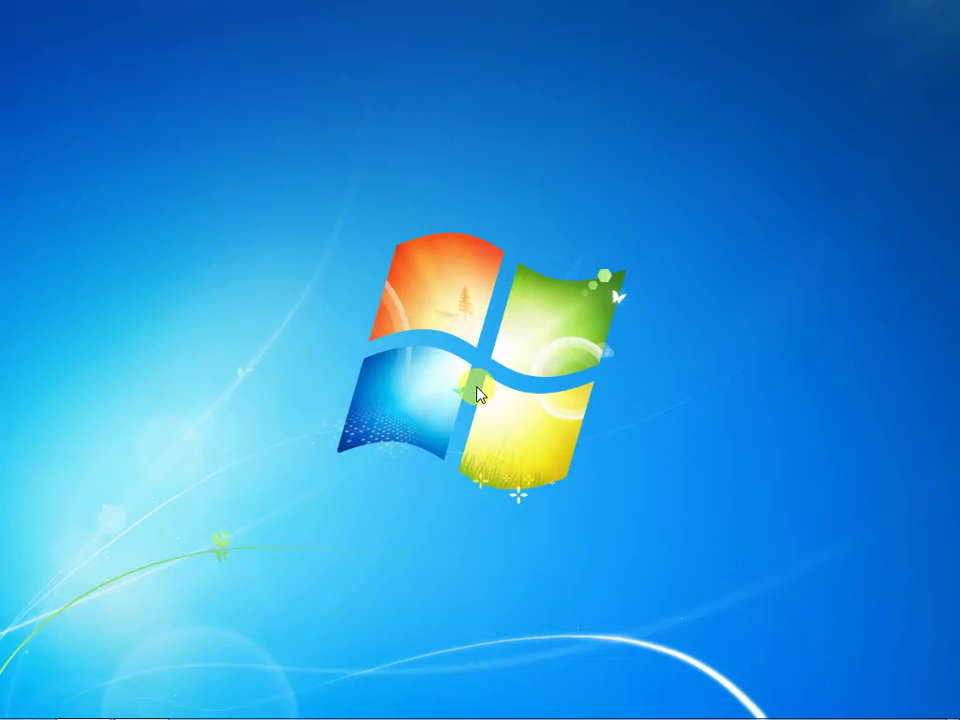
mouse_move(40, 712)
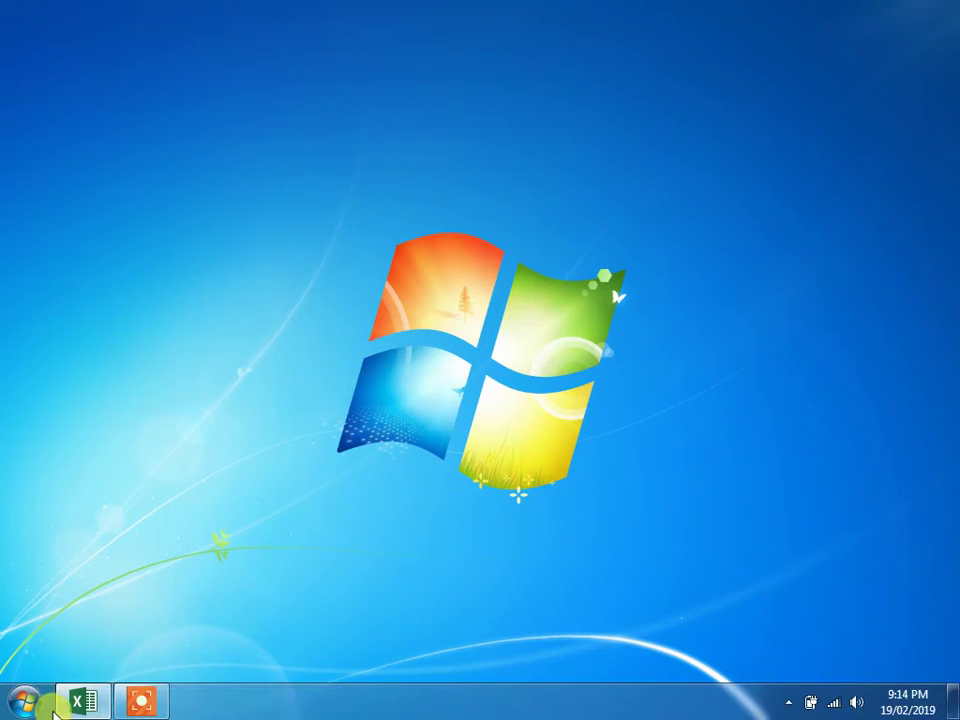
left_click(104, 708)
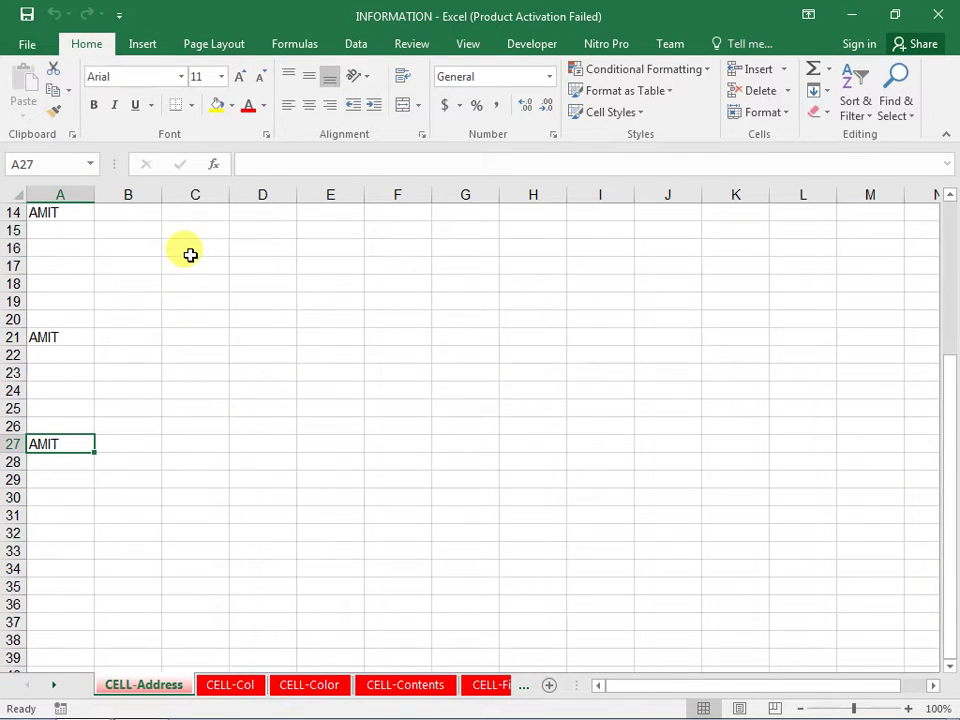
Enter =CELL("address",A14) in C16 so it shows $A$14.
left_click(190, 255)
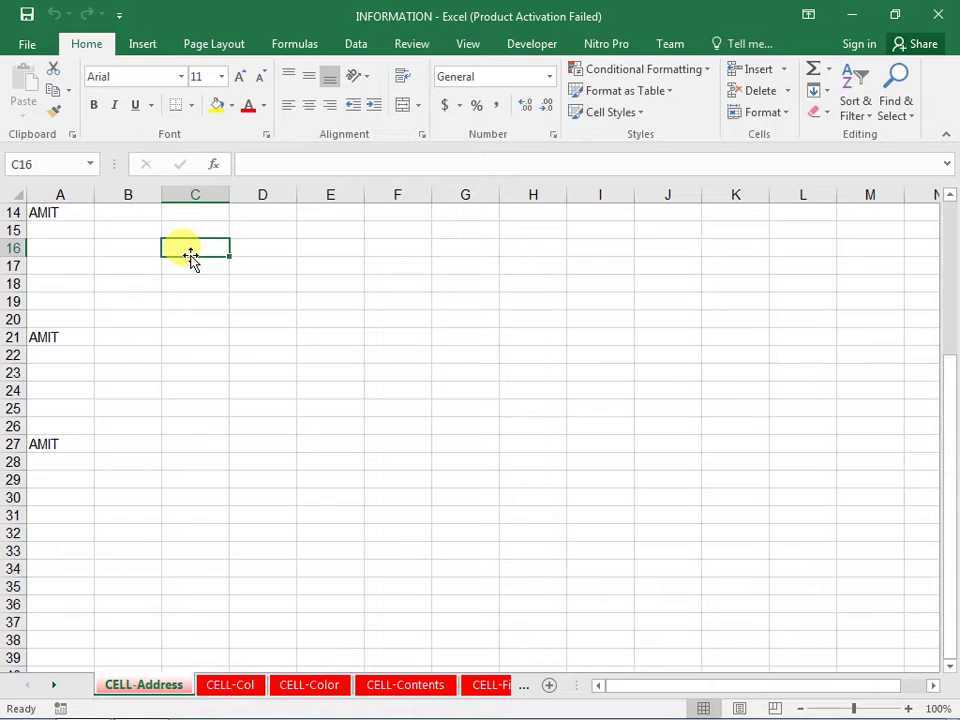
type("=")
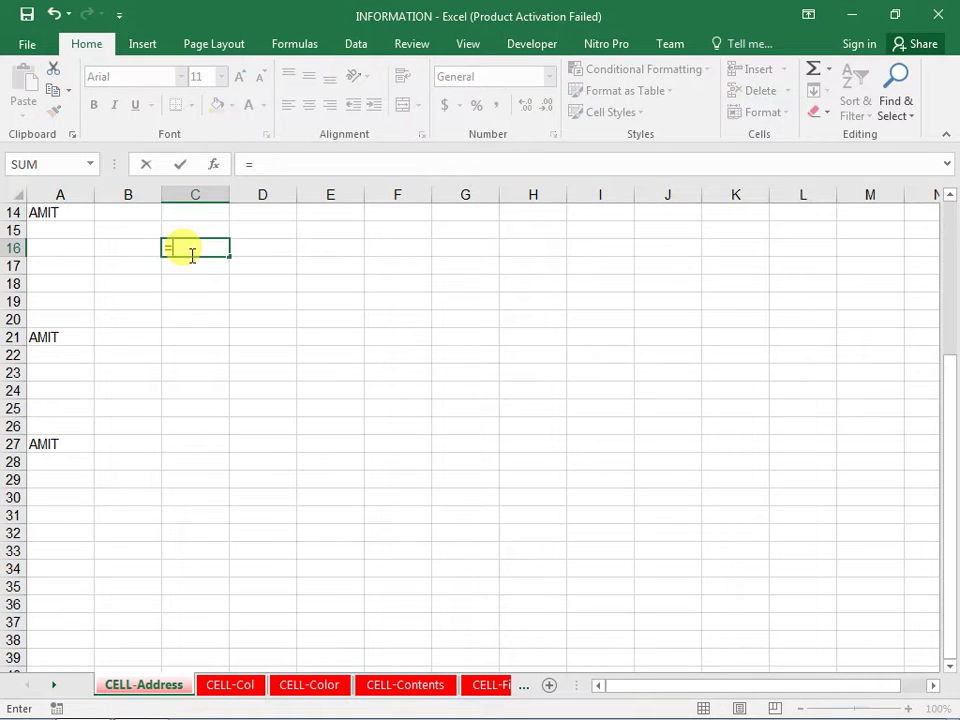
type("CEE")
key("BackSpace")
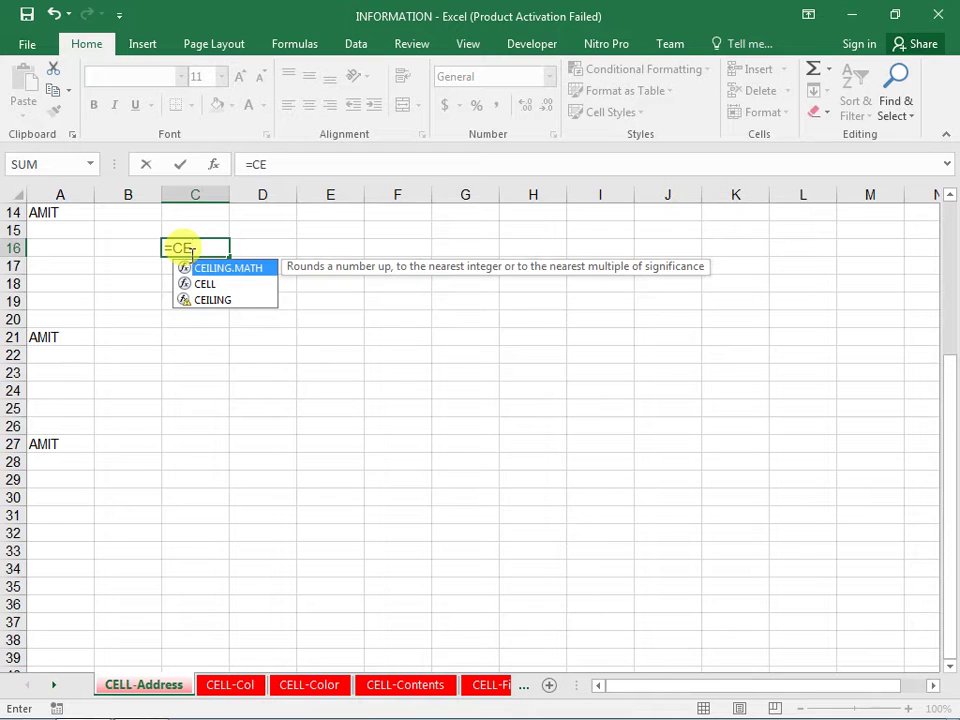
key("Down")
key("Tab")
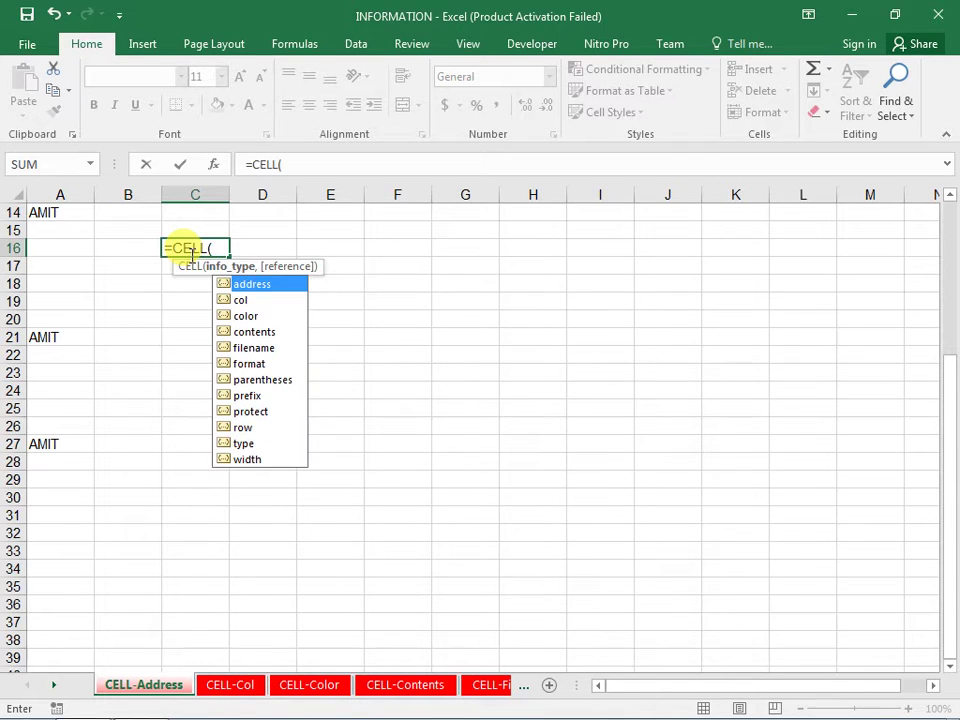
key("Tab")
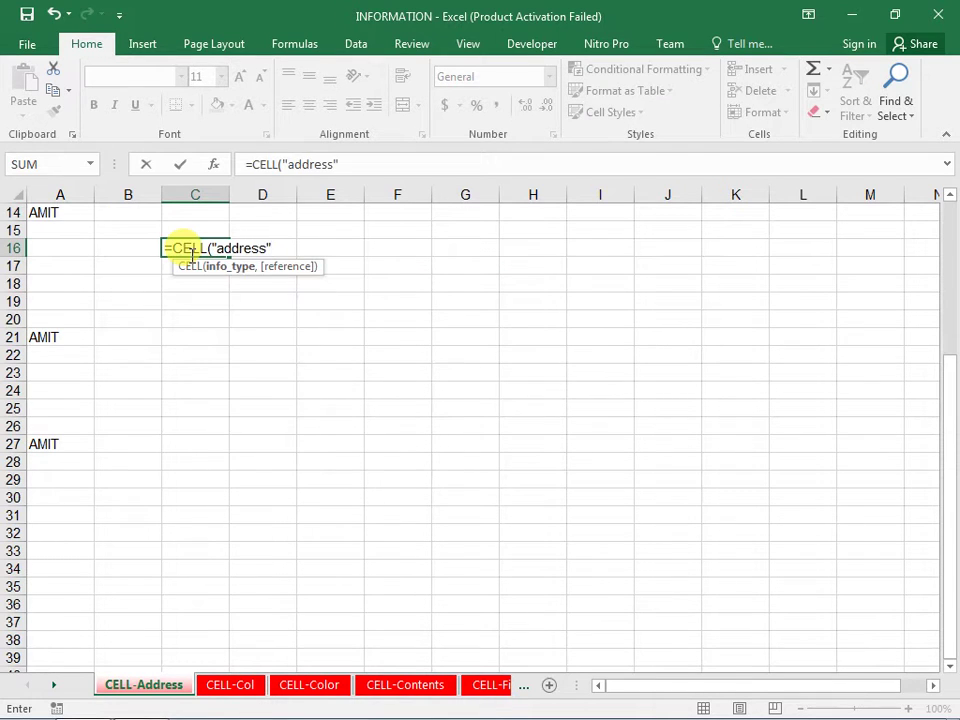
type(",")
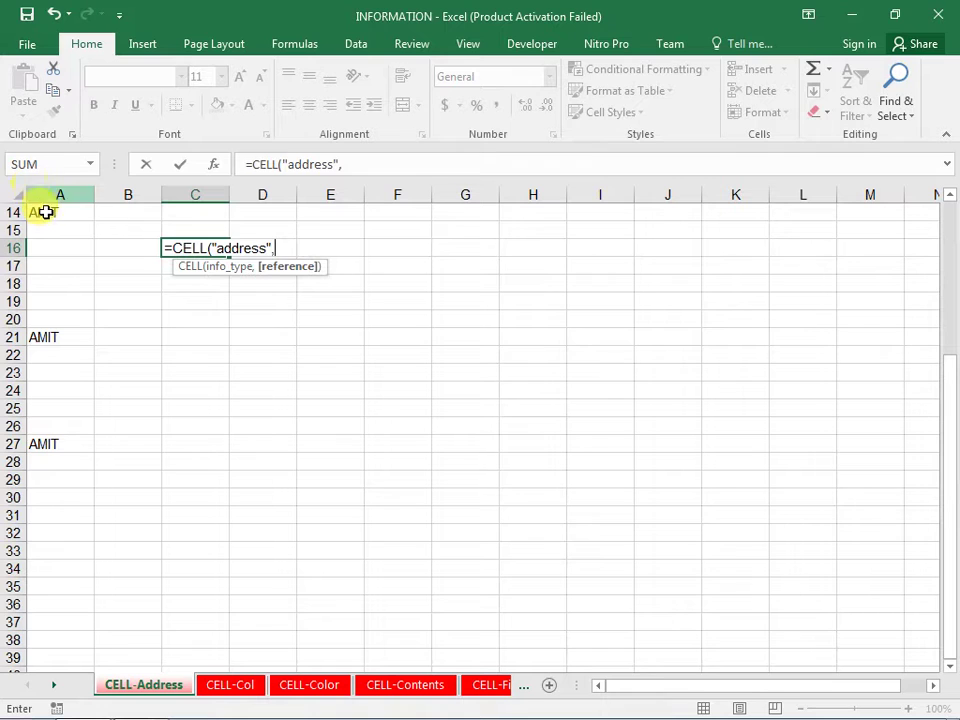
left_click(47, 215)
key("Return")
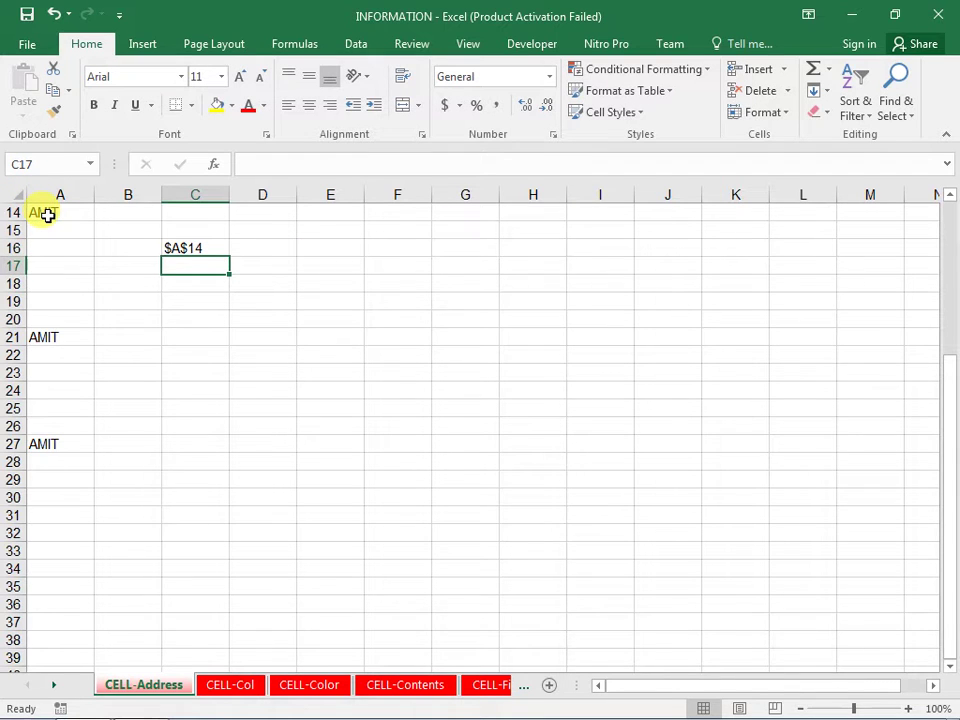
Enter =CELL("address") in C3 to return $C$3, then create a new blank Book1 workbook.
key("Up")
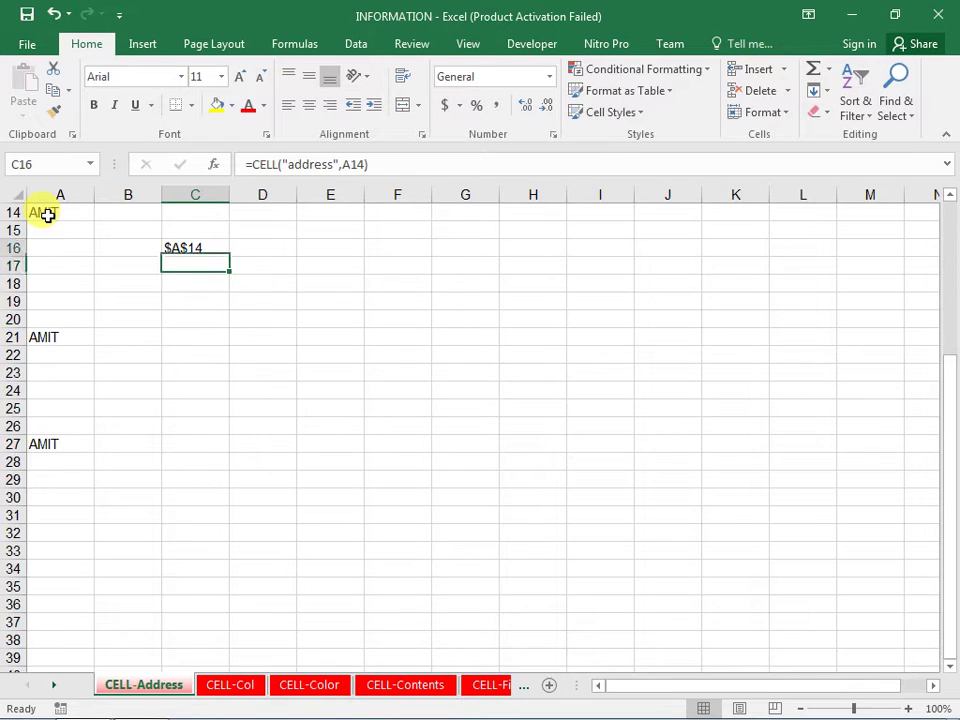
key("Up")
key("Up")
key("Up")
key("Up")
key("Up")
key("Down")
key("Down")
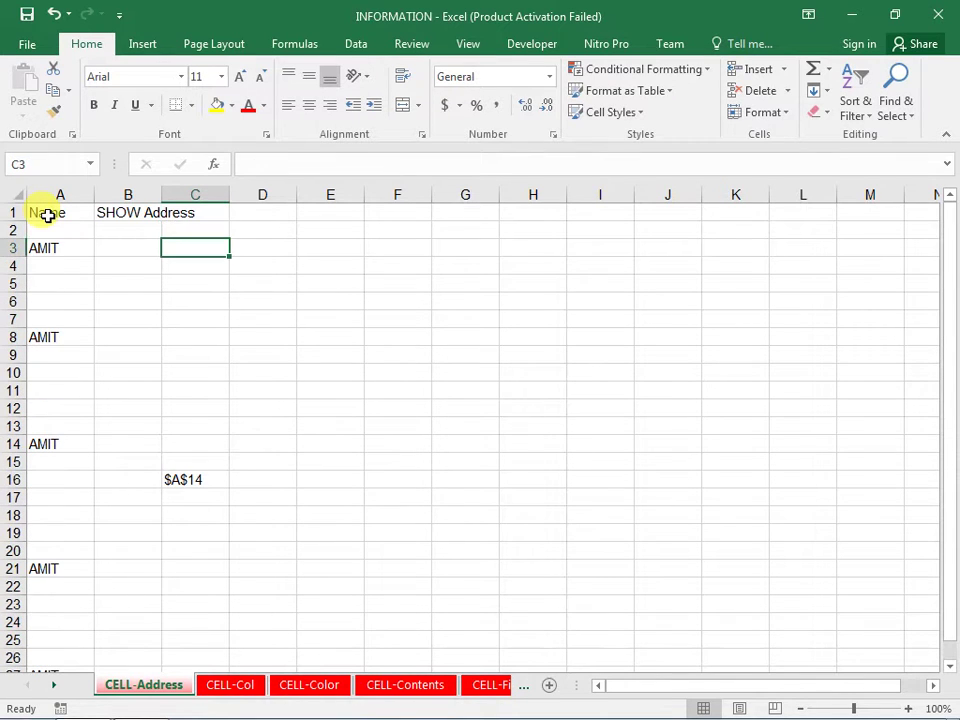
type("=CELL(")
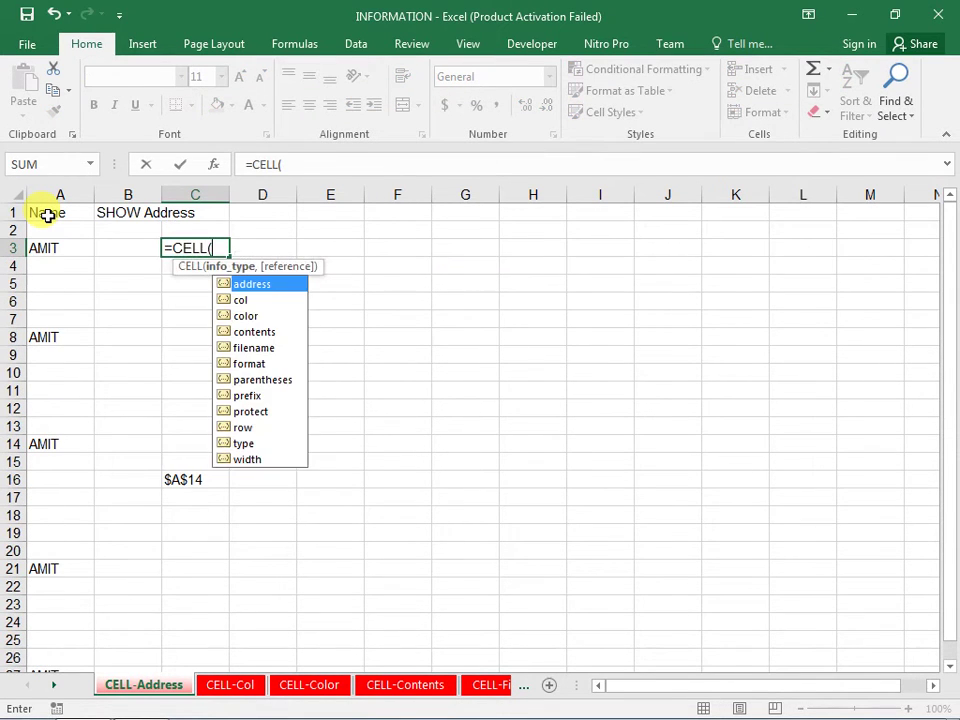
key("Tab")
key("Return")
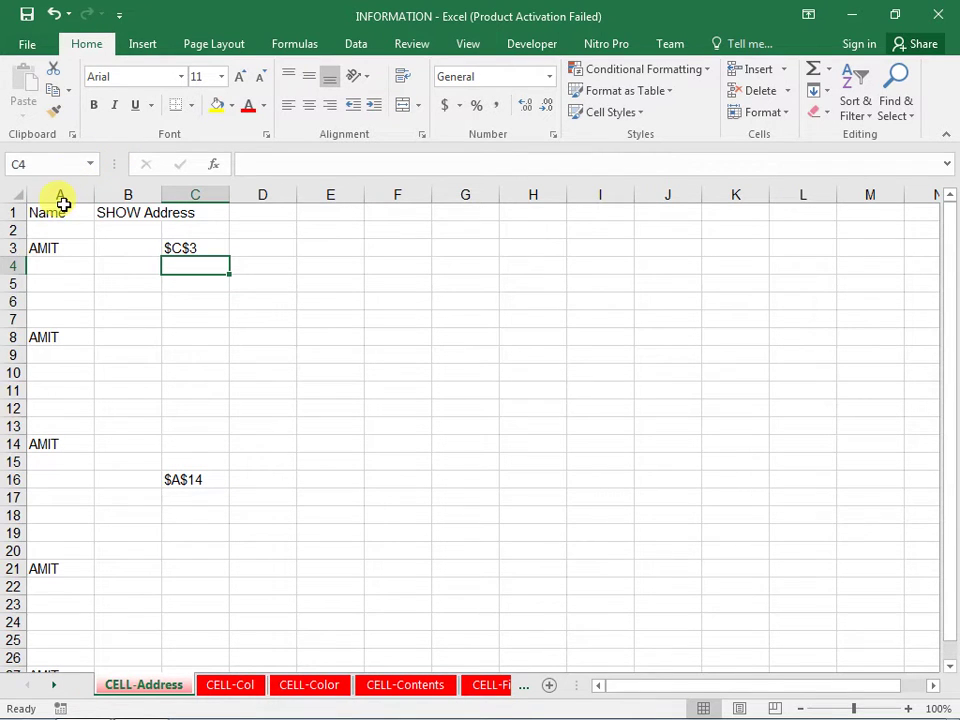
key("ctrl+n")
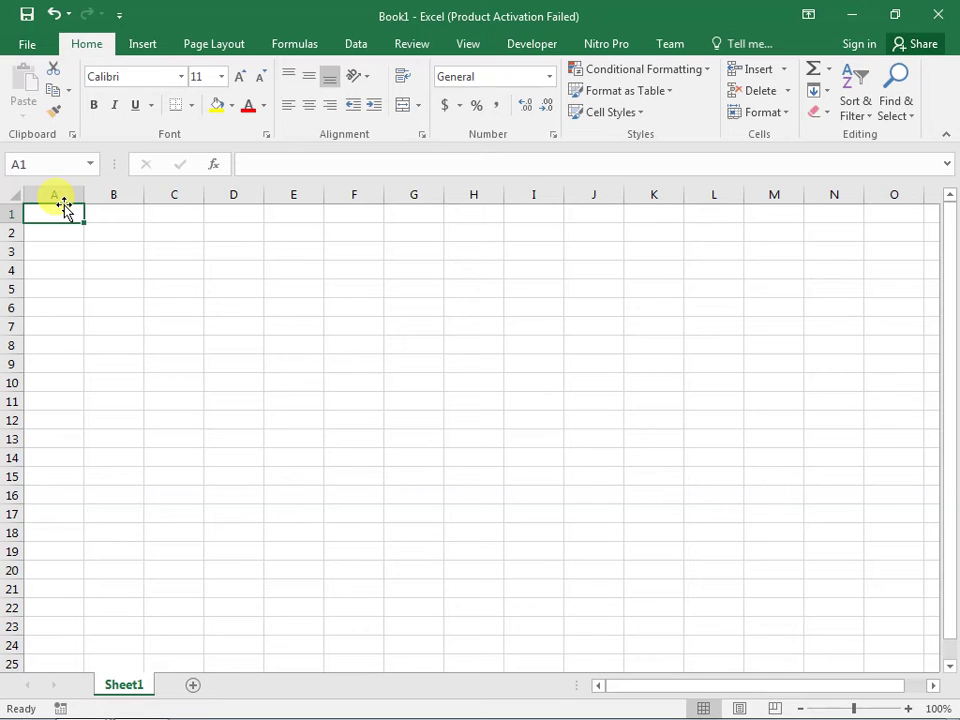
Enter =CELL("address") in Book1's A1, then start an =ADDRESS(ROW( formula in C3 and cancel it.
type("=CELL(")
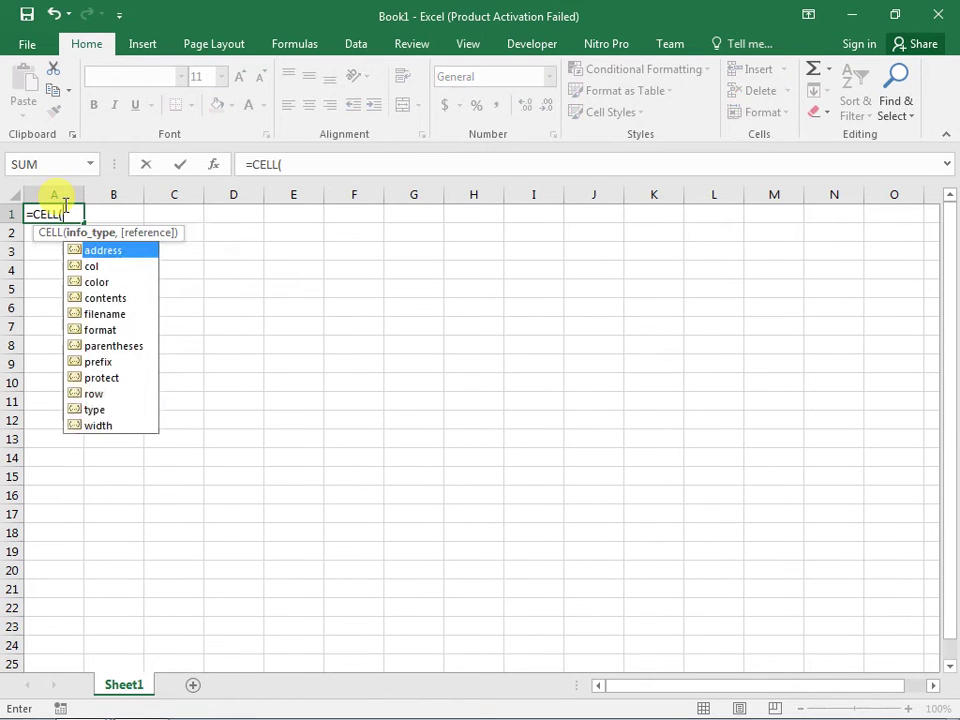
type("\"address\"")
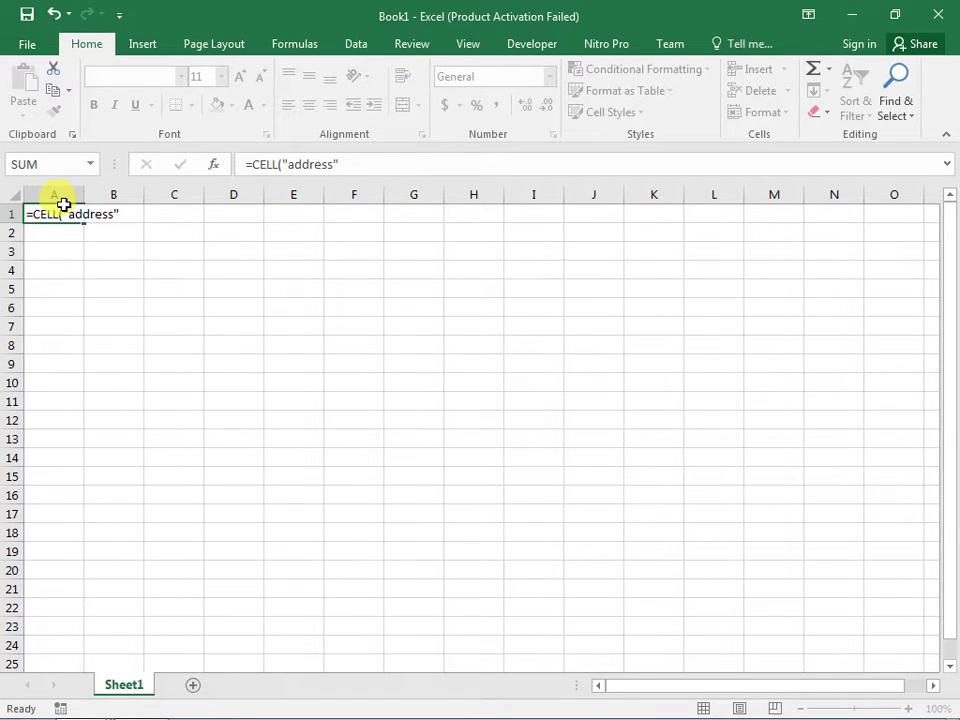
key("Return")
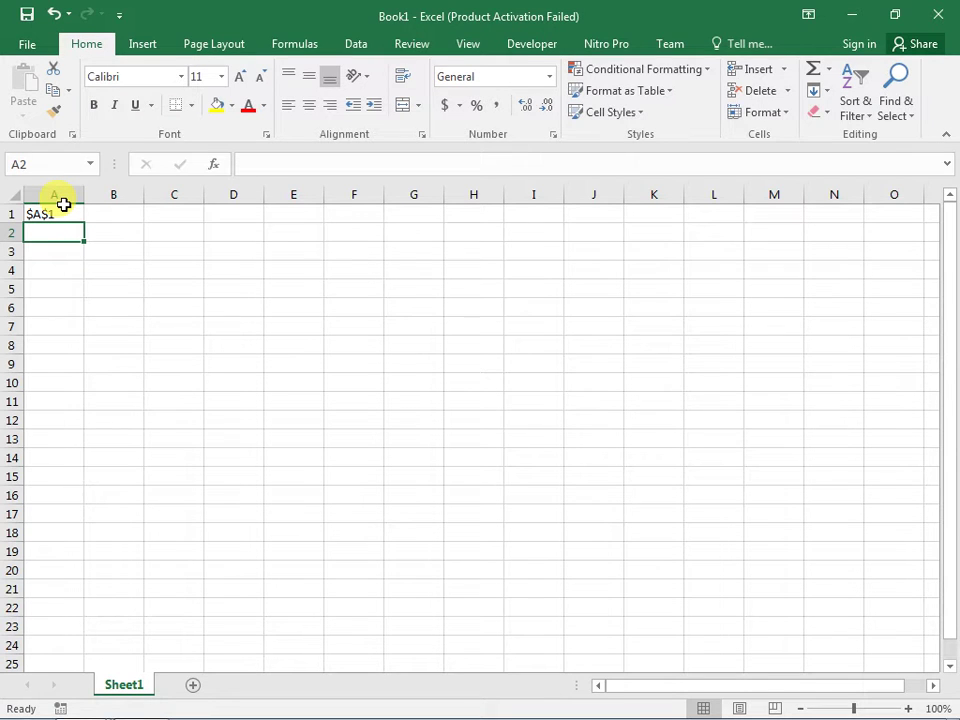
left_click(148, 255)
type("=AD")
key("Tab")
type("ROW(")
key("Up")
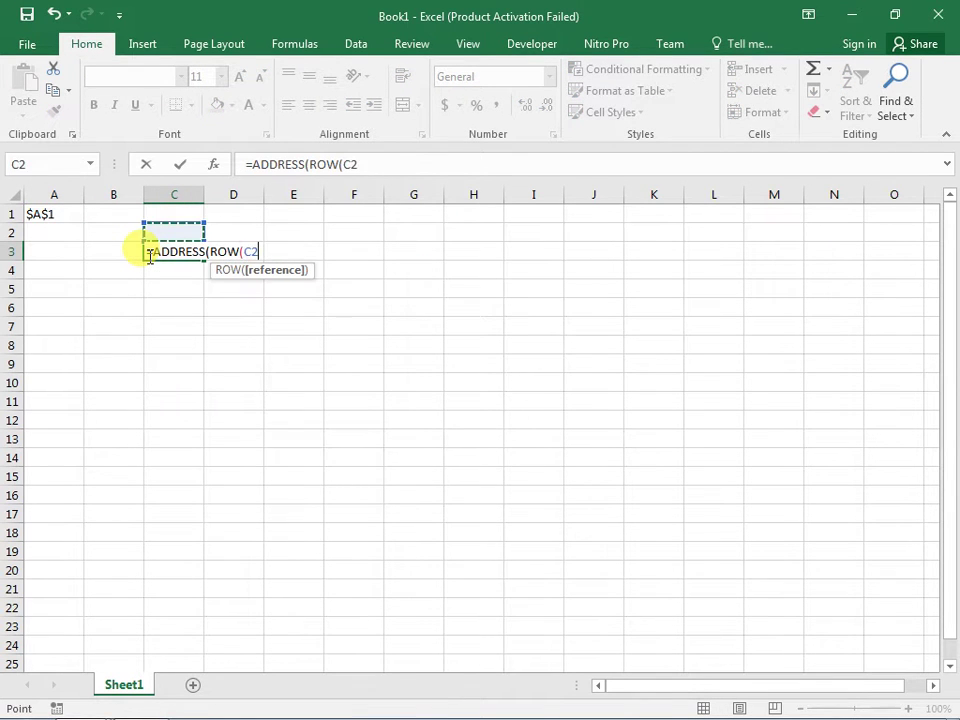
type("0")
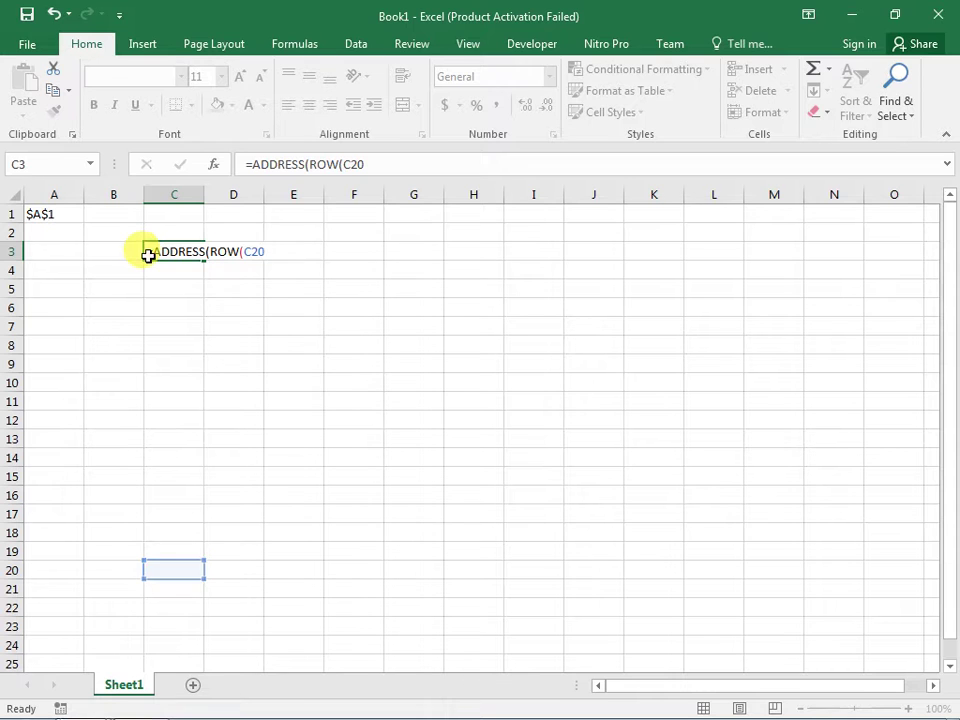
key("Escape")
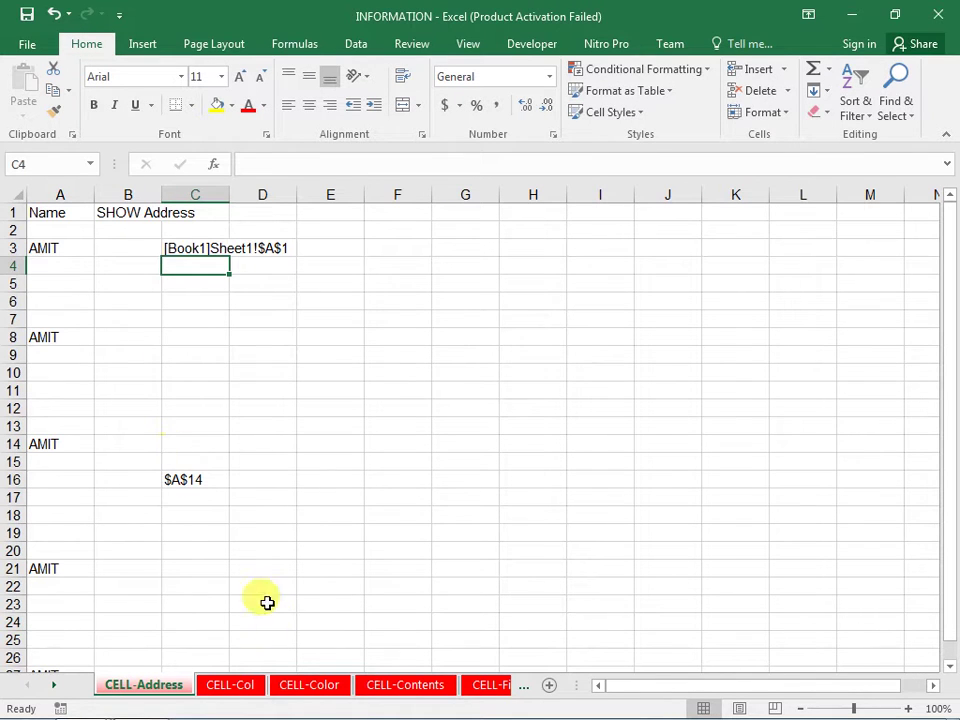
Go to the CELL-Col sheet and inspect B5's number format without changing it.
left_click(229, 688)
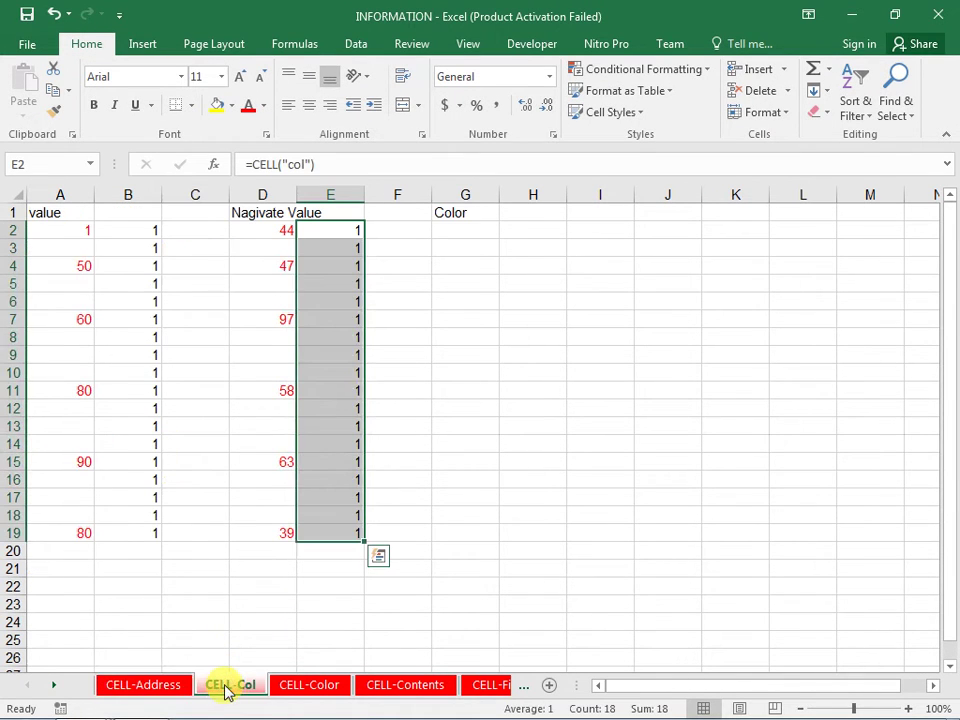
left_click(153, 284)
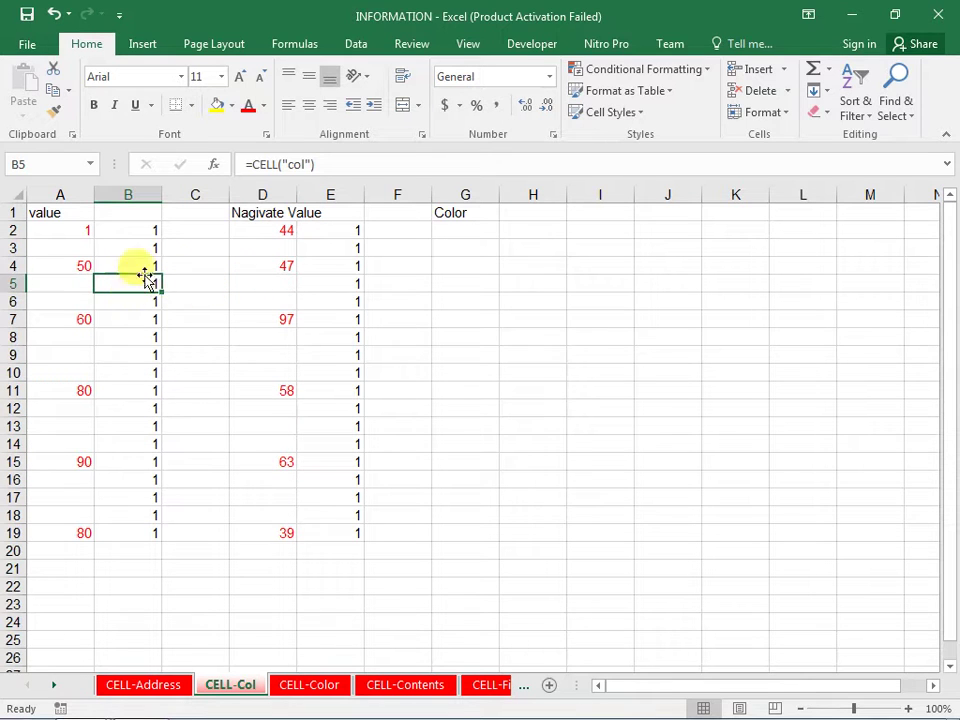
left_click(552, 135)
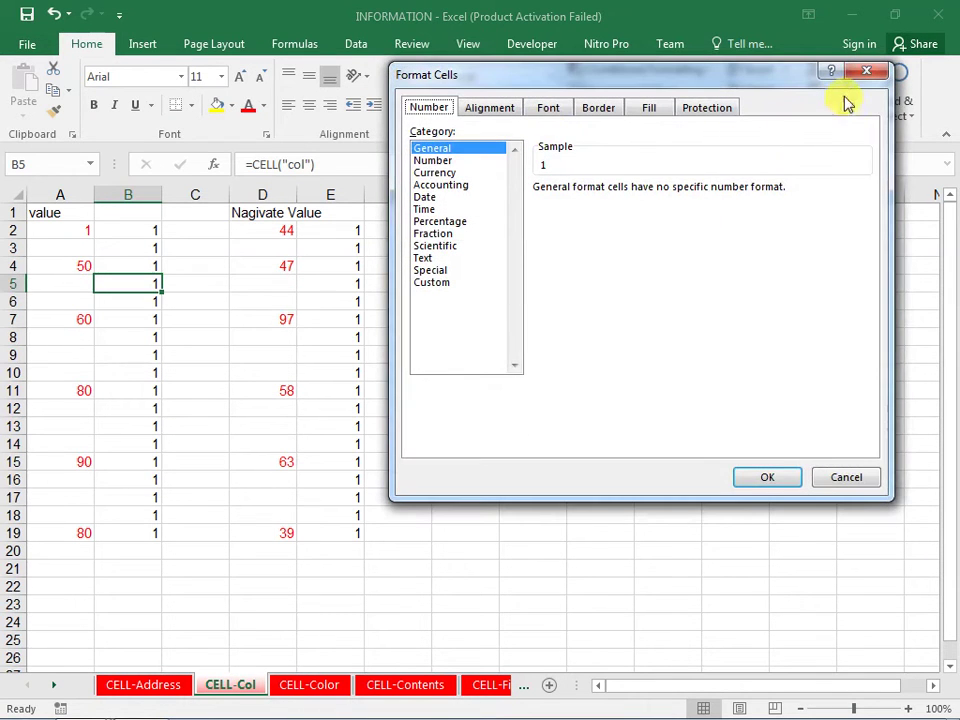
left_click(866, 70)
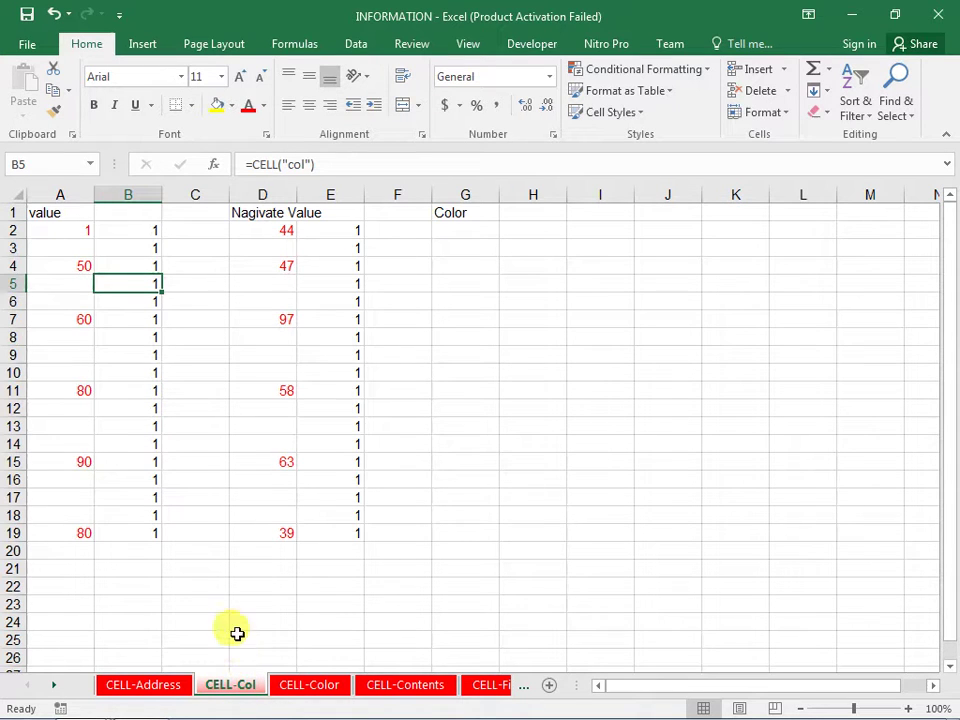
Check the values in B2, B4, A2 and A4, then select C2.
left_click(127, 236)
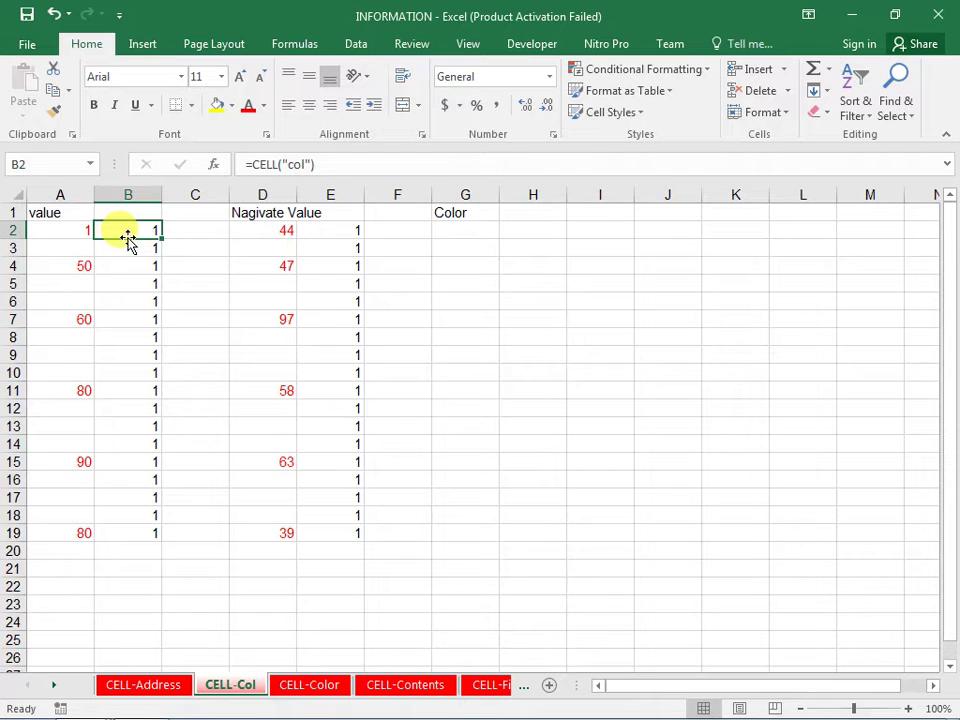
left_click(140, 268)
left_click(63, 243)
left_click(71, 230)
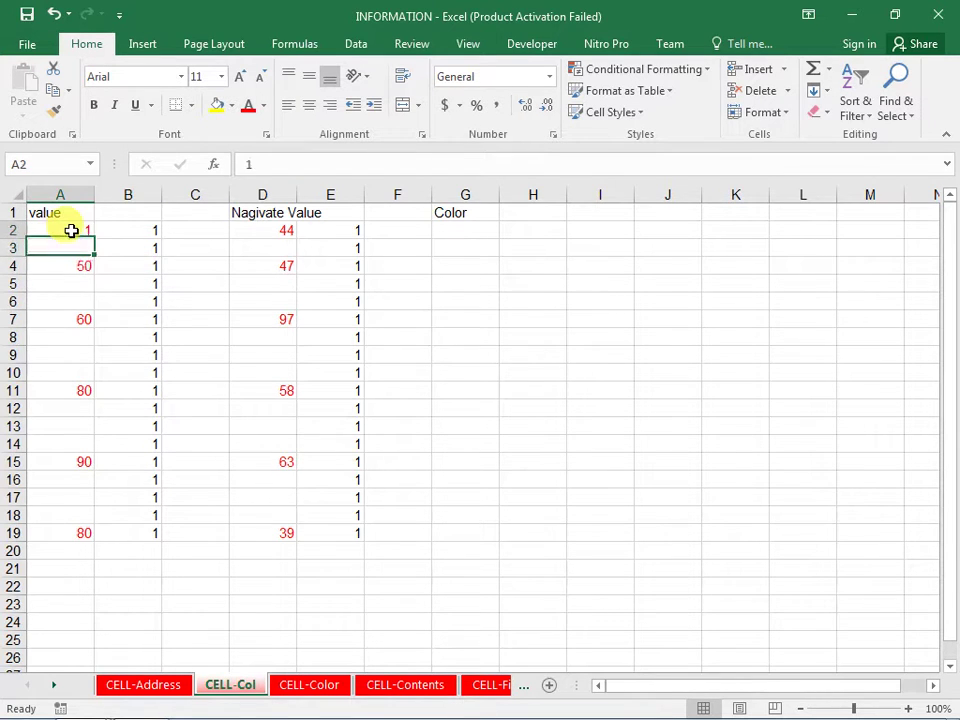
left_click(77, 266)
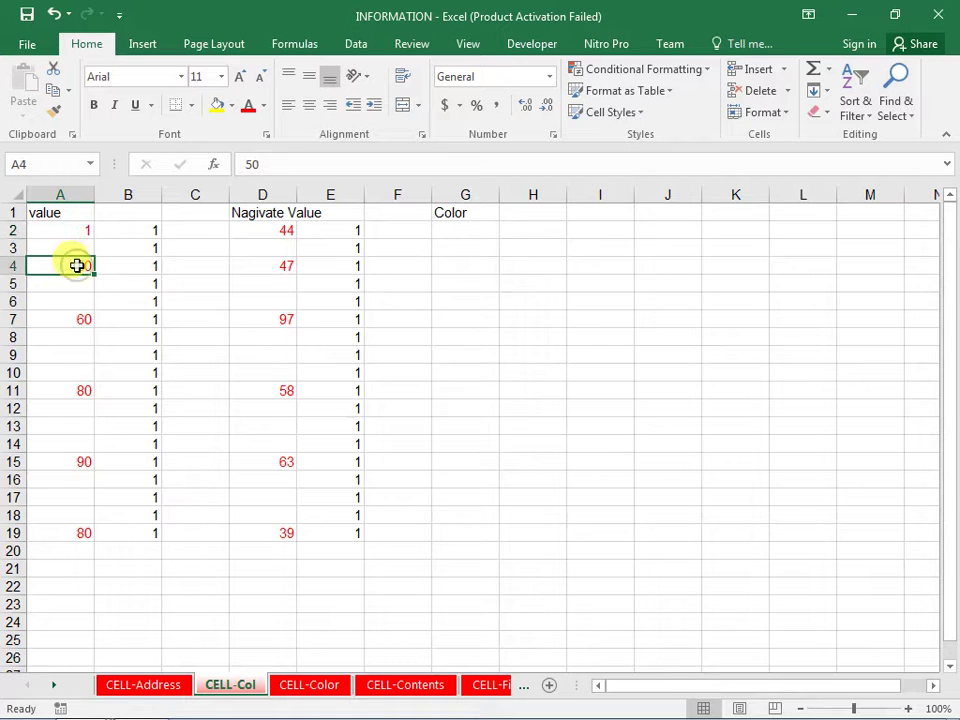
left_click(172, 230)
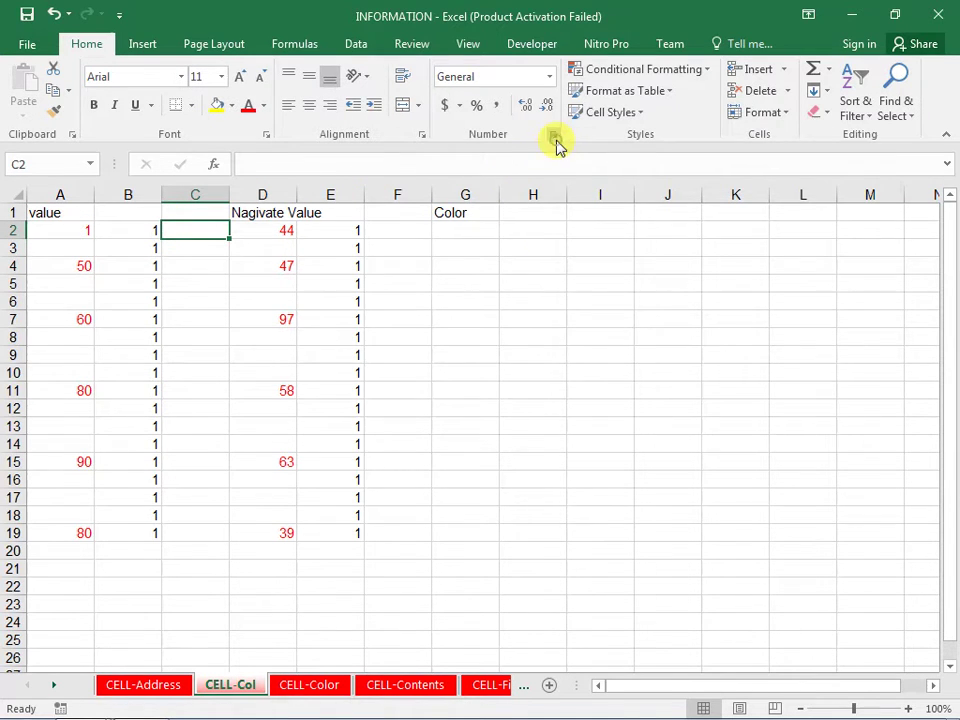
left_click(556, 140)
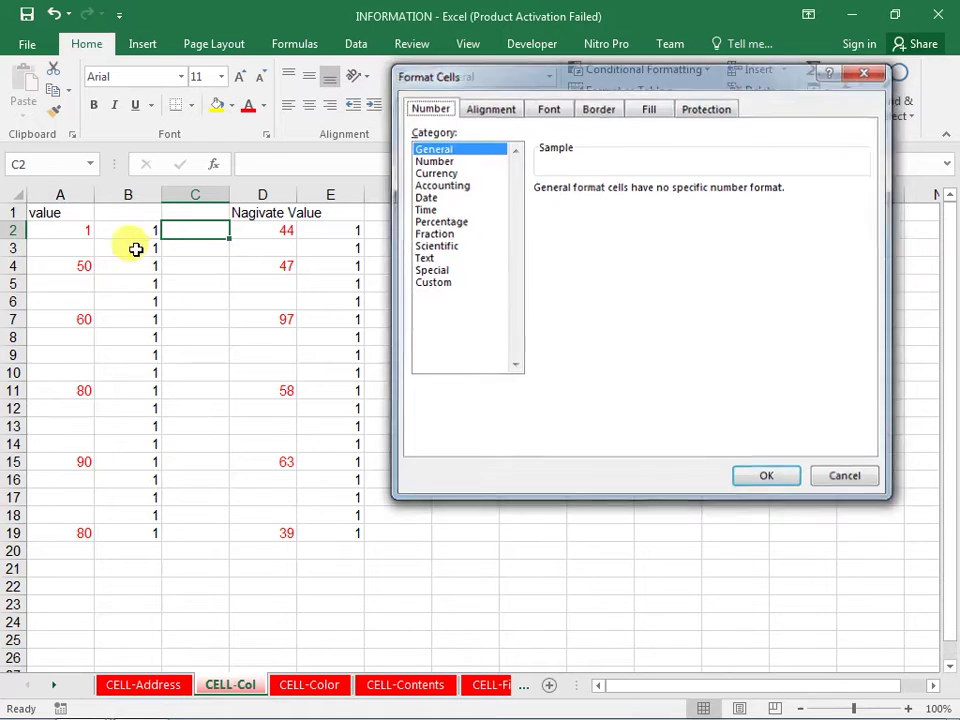
key("Escape")
left_click(93, 231)
key("ctrl+1")
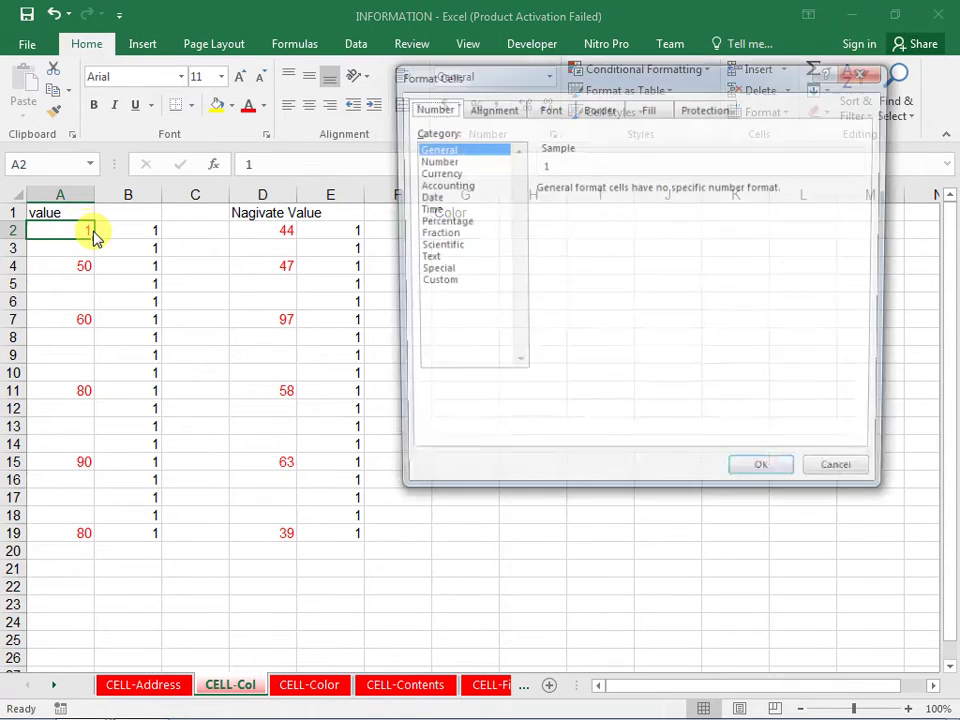
left_click(448, 282)
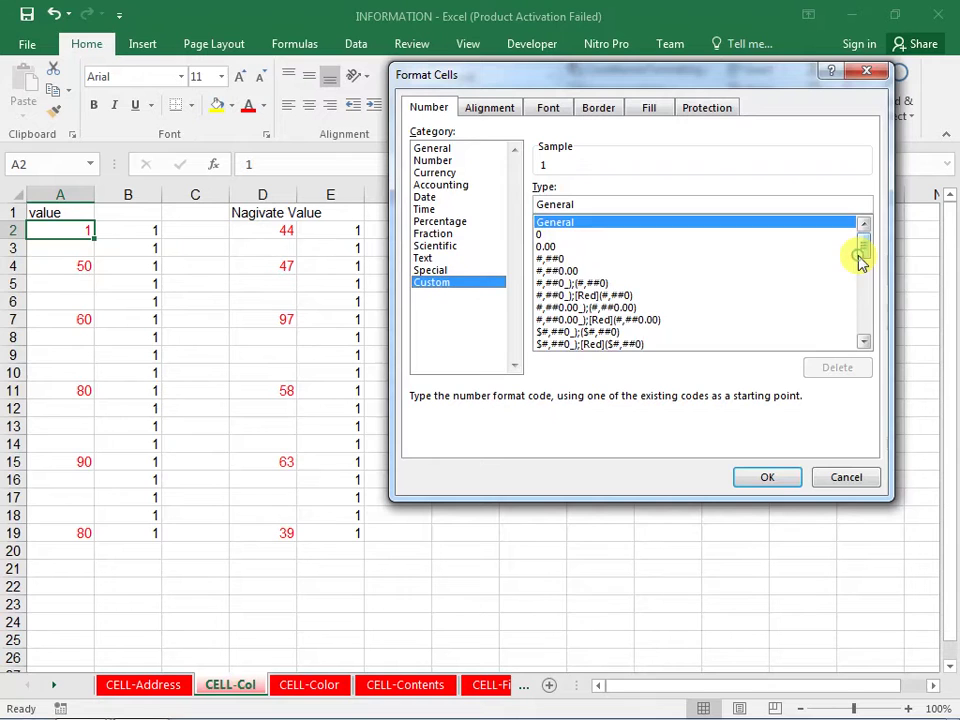
left_click_drag(860, 258, 865, 332)
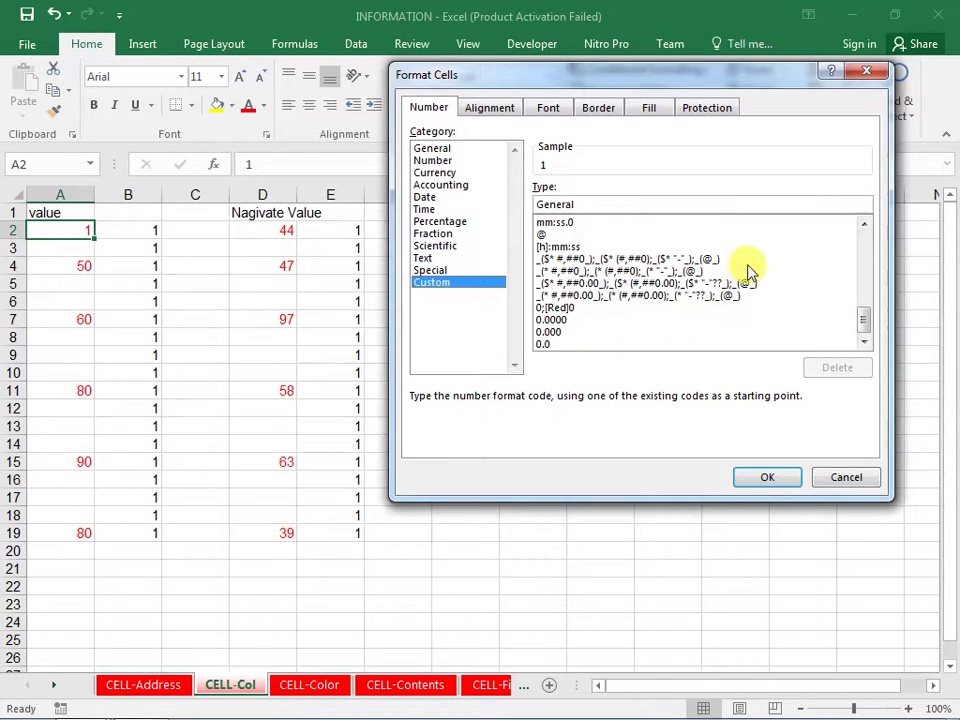
key("Escape")
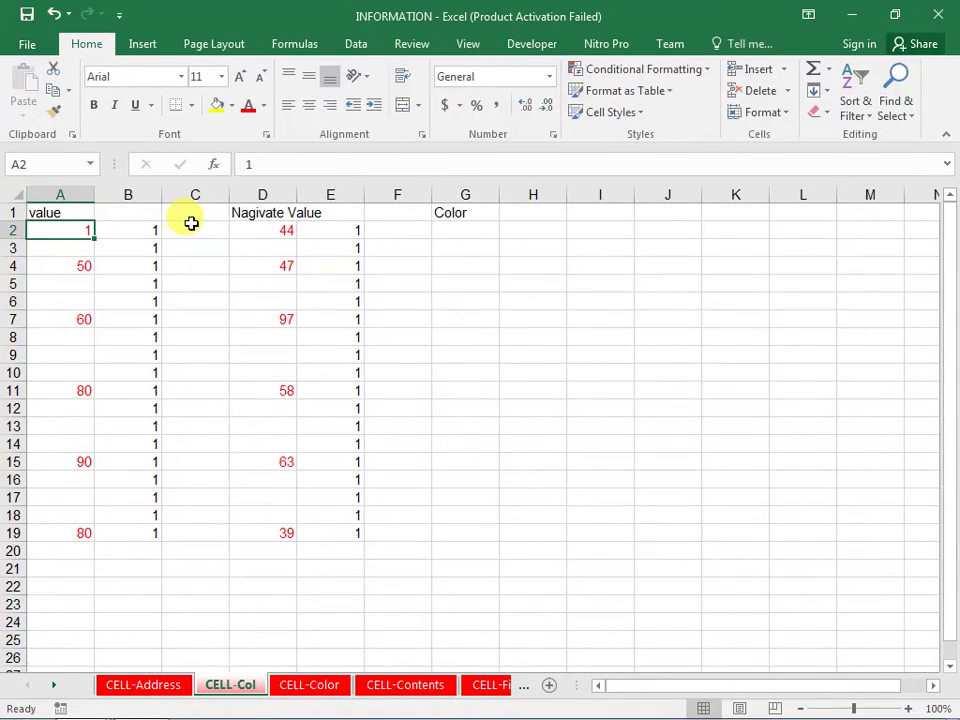
left_click(191, 224)
Enter =CELL("col",A2) in C2 to return 1, then check the values in A2 and D2.
type("=CE")
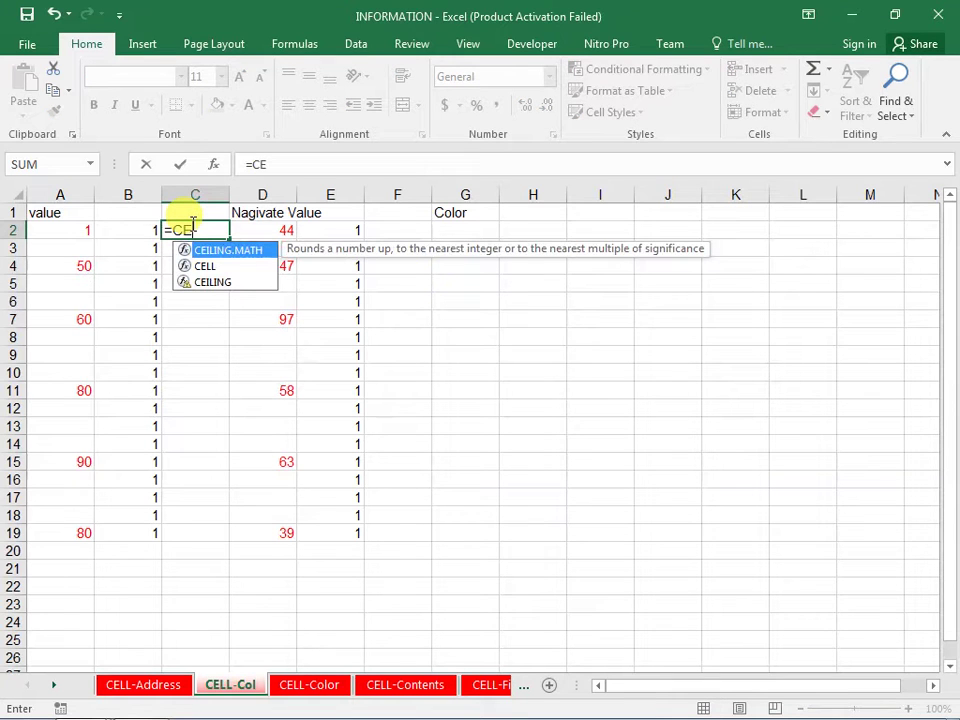
key("Down")
key("Tab")
key("Down")
key("Tab")
type(",")
left_click(66, 236)
key("Return")
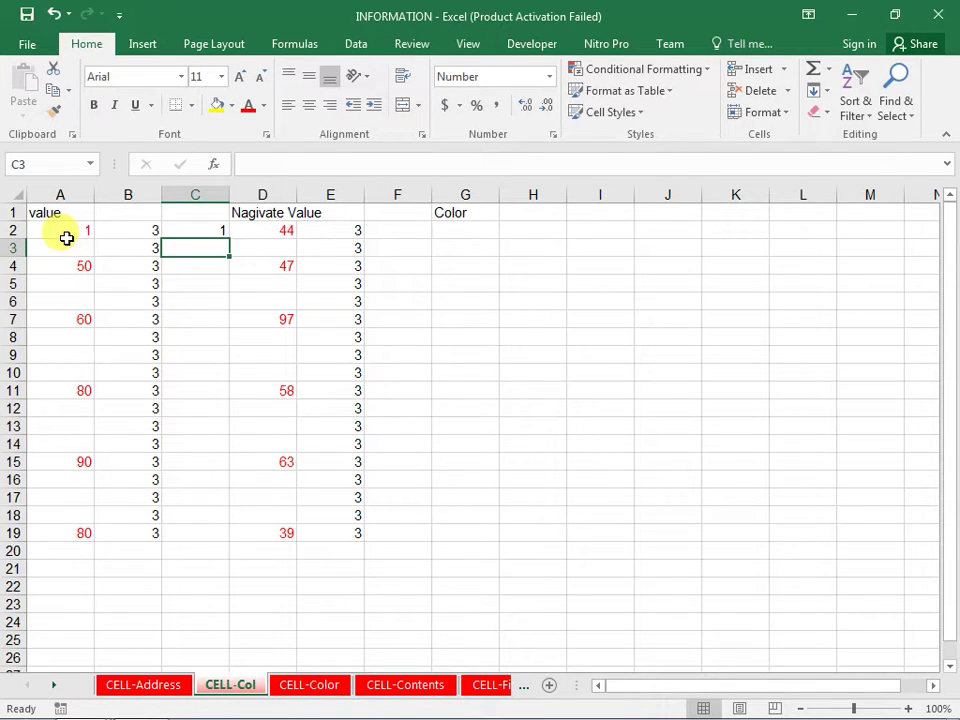
left_click(66, 236)
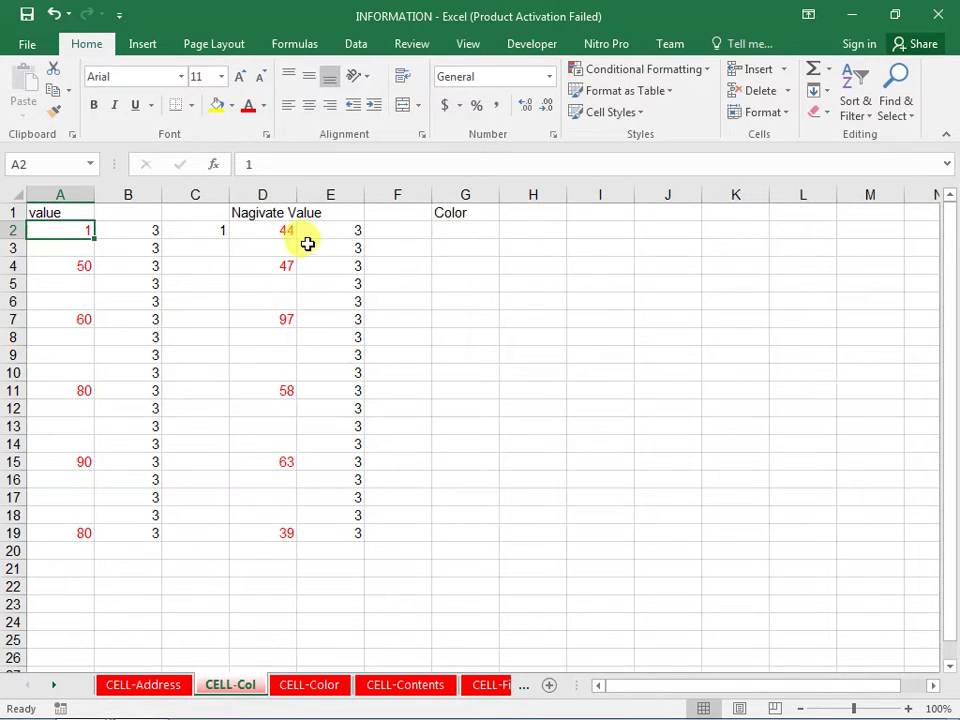
left_click(283, 231)
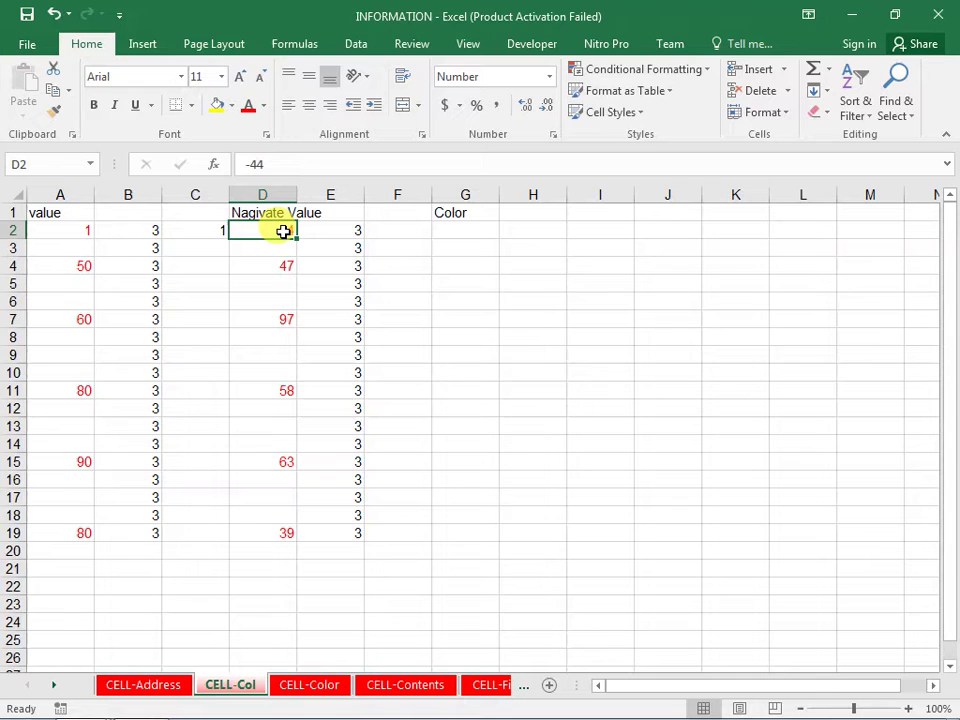
Enter =CELL("col",D2) in G2 under the Color heading, returning 4.
left_click(456, 234)
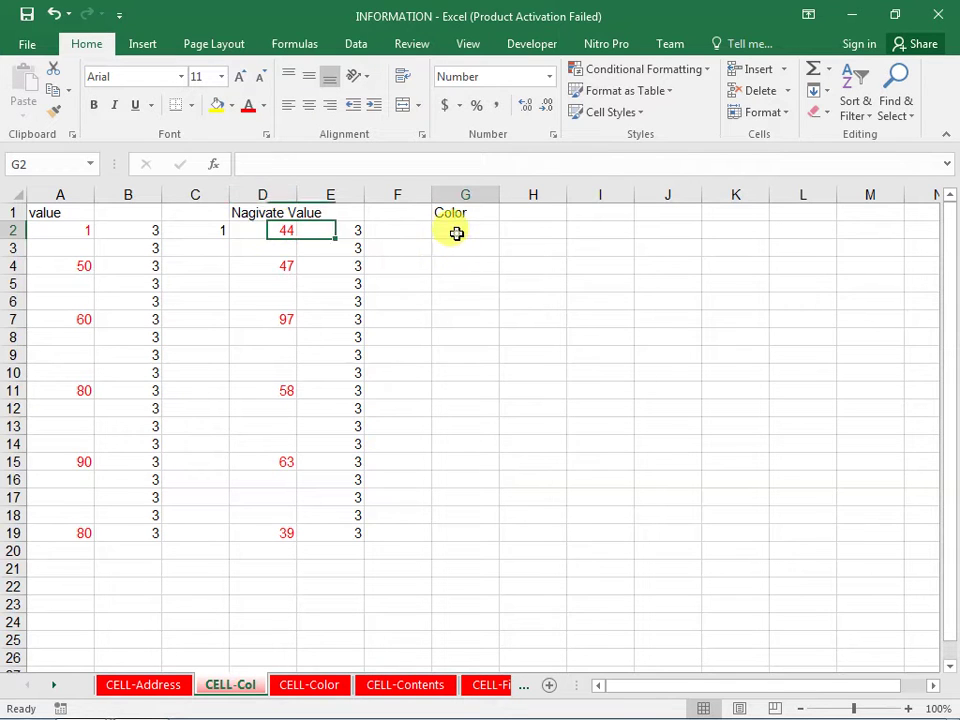
left_click(281, 229)
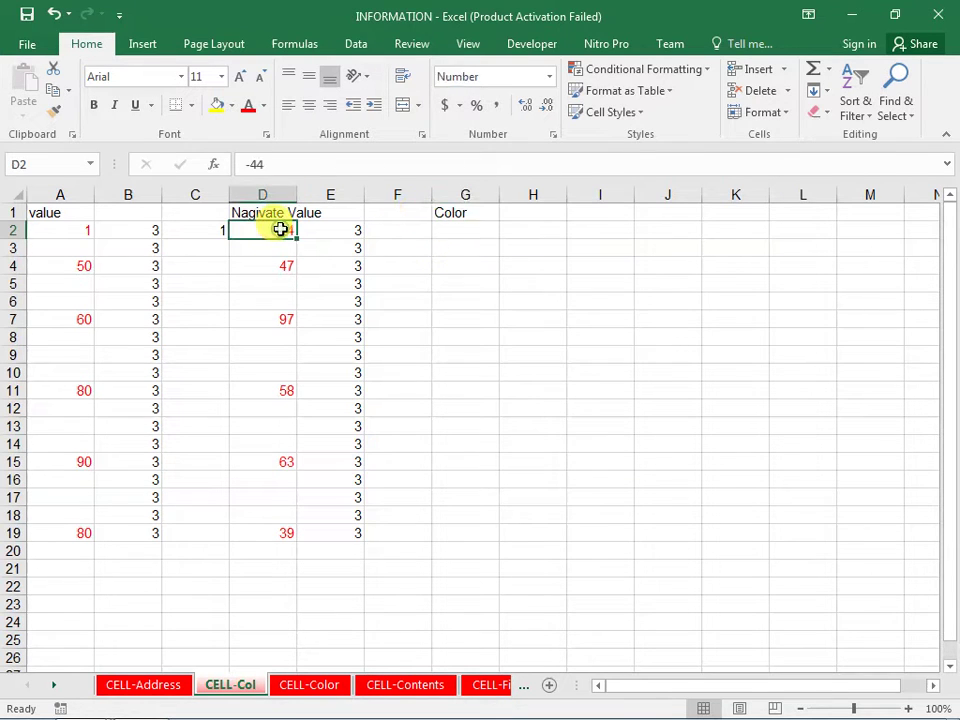
left_click(476, 239)
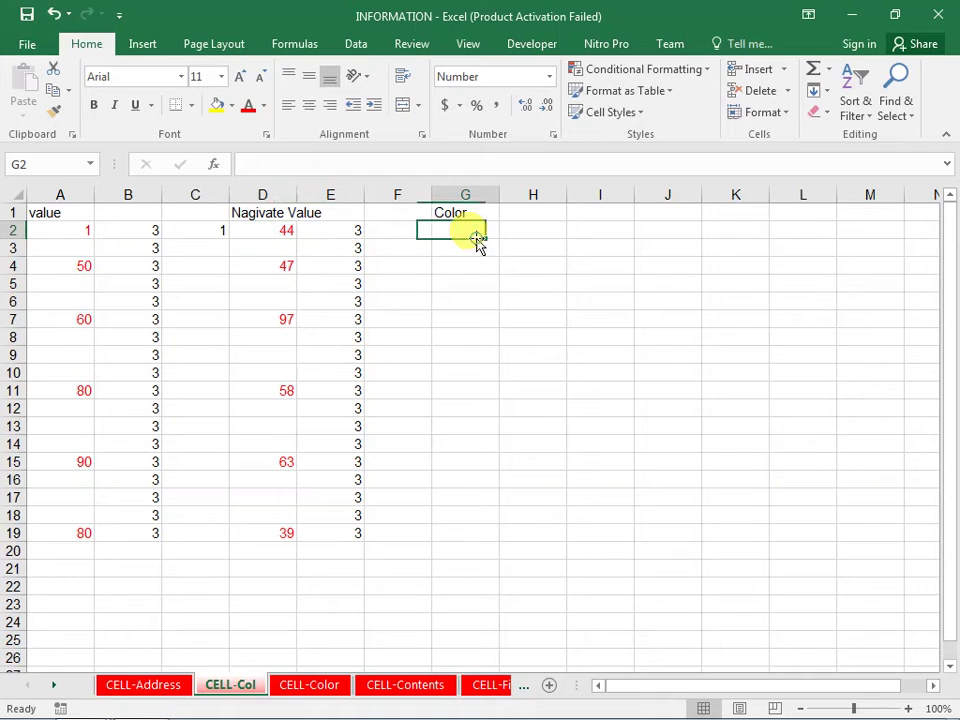
type("=CE")
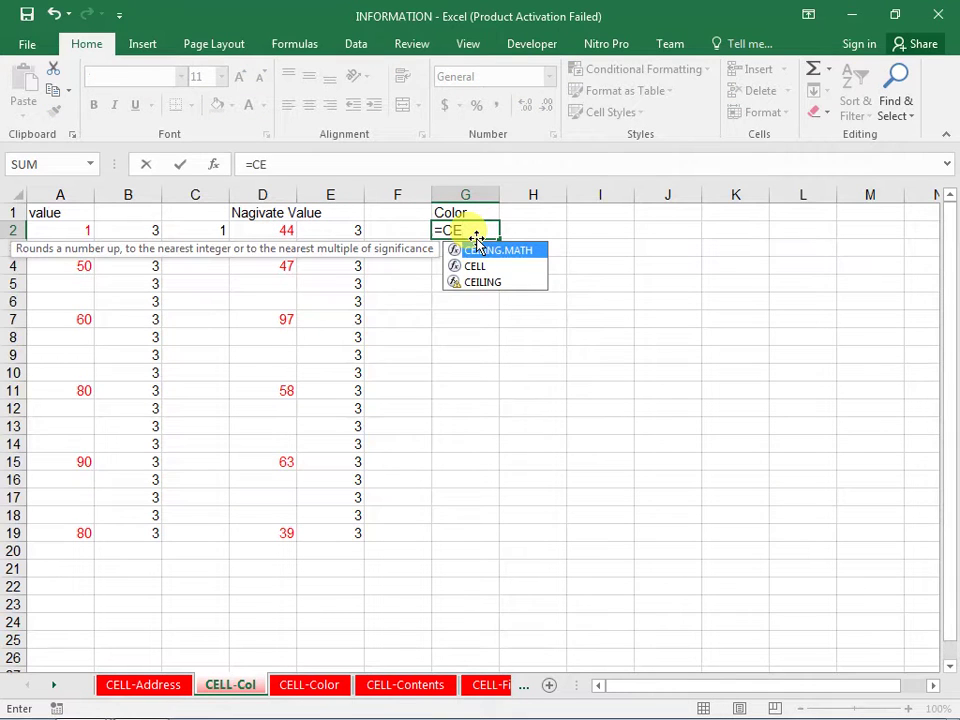
key("Down")
key("Tab")
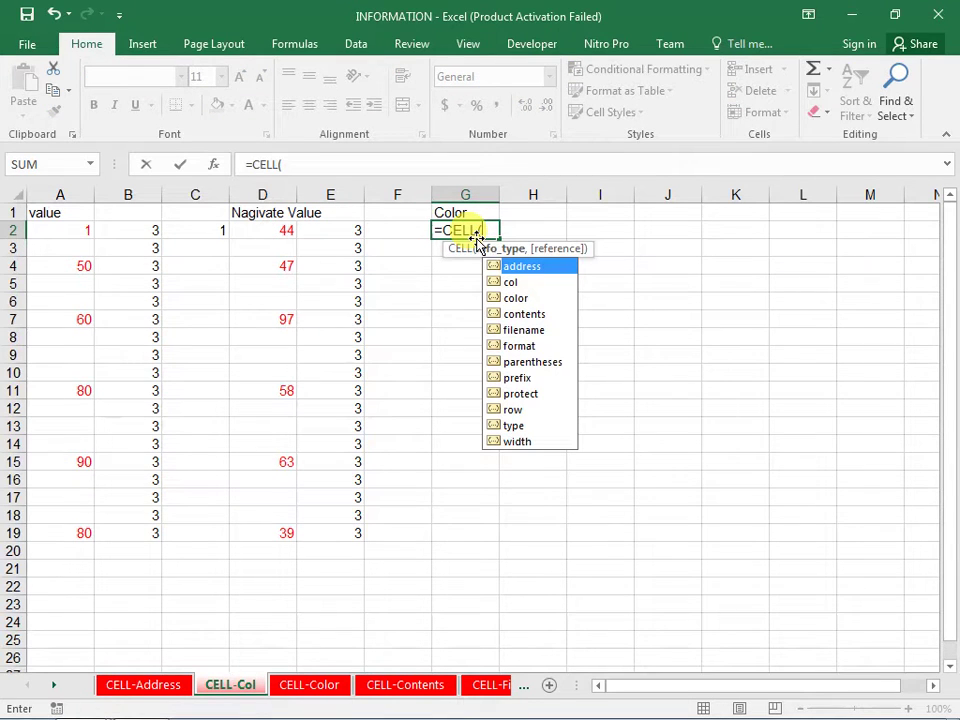
key("Down")
key("Tab")
type(",")
left_click(279, 227)
key("Return")
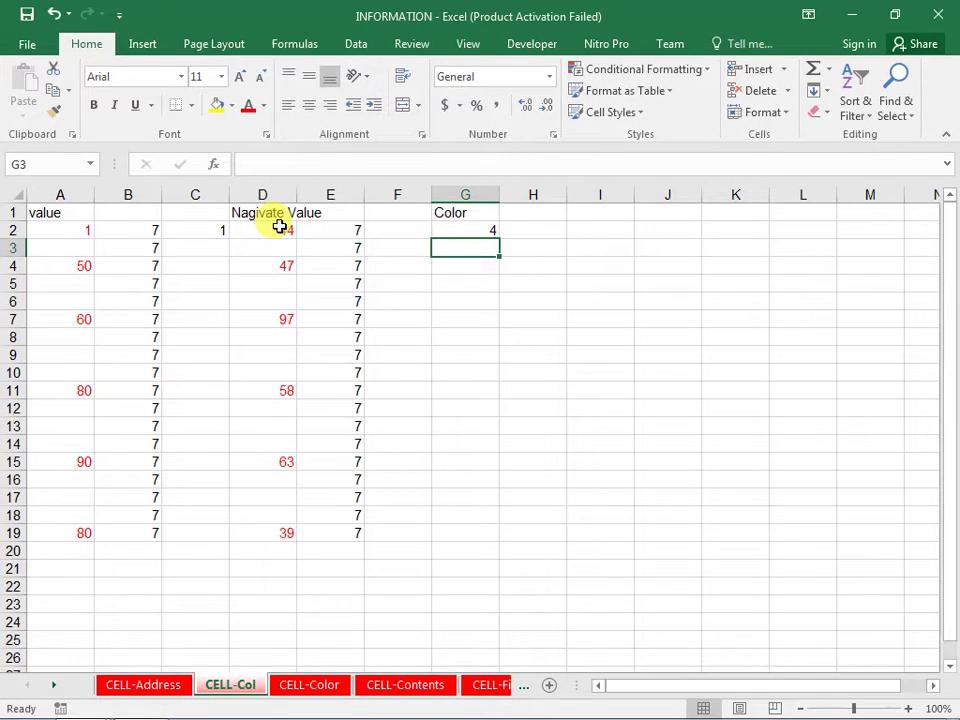
Review G2's formula in edit mode without changing it, then select A2.
left_click(459, 233)
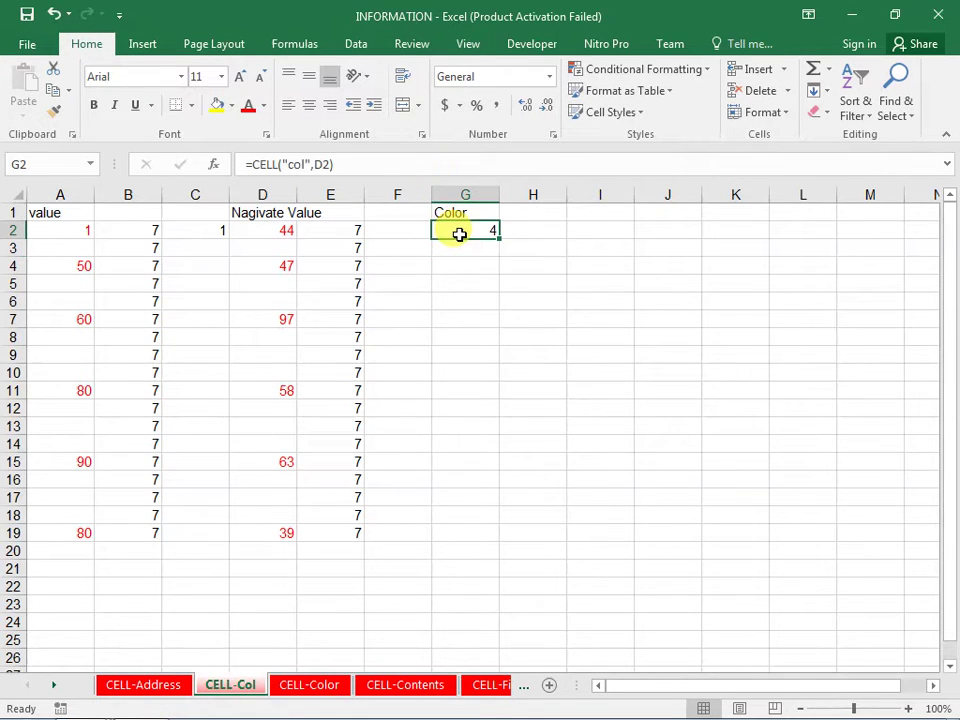
double_click(459, 233)
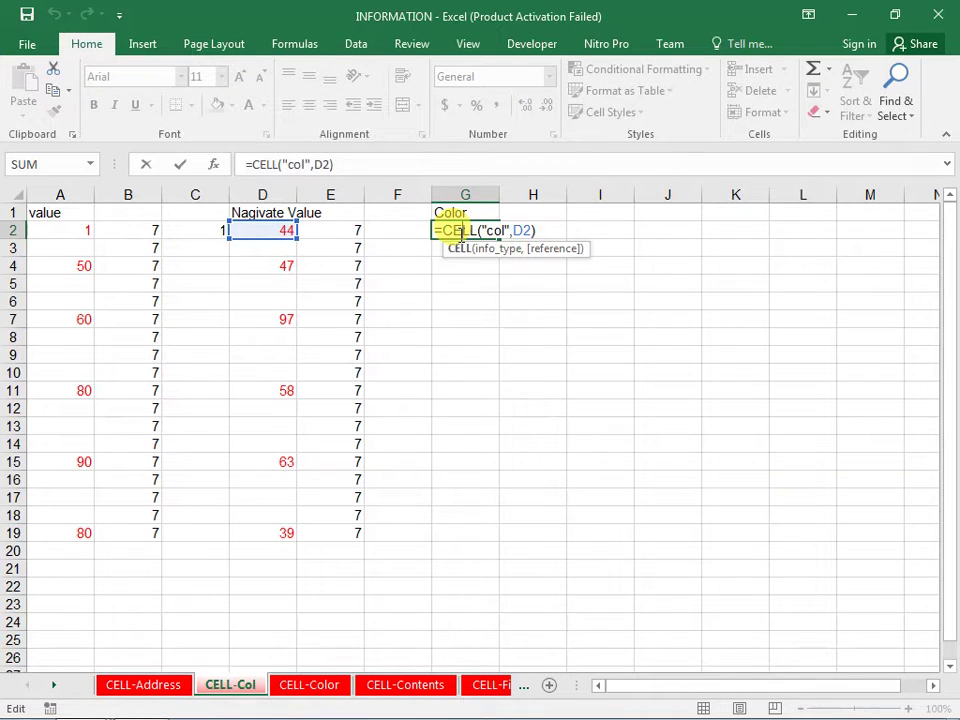
key("Escape")
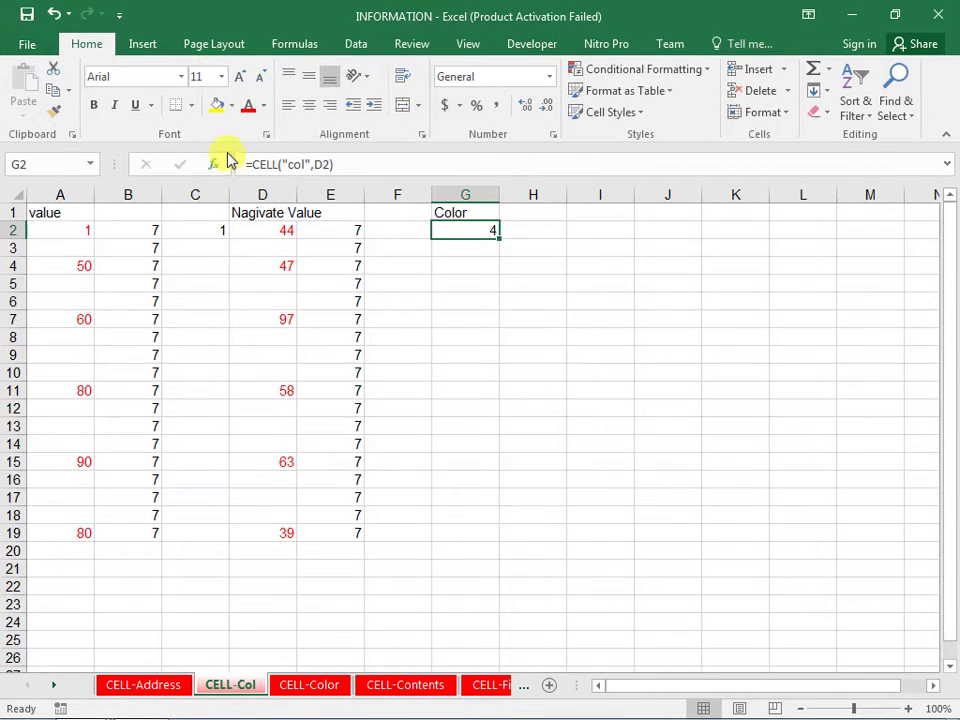
left_click(77, 225)
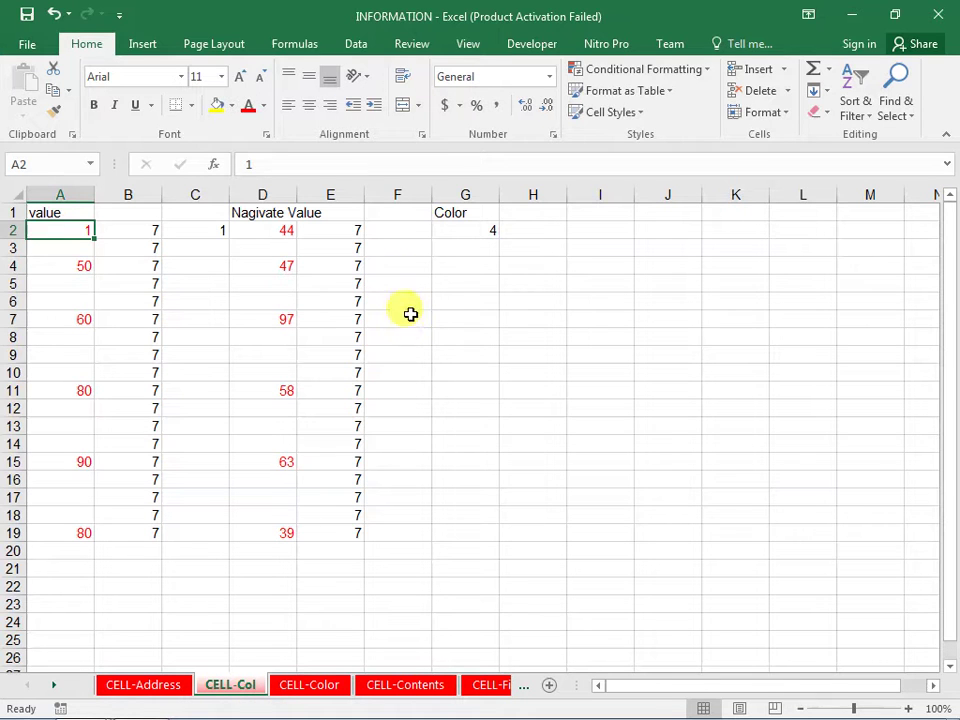
Enter =CELL("col") with no reference in H7, returning its column number 8.
left_click_drag(448, 212, 330, 408)
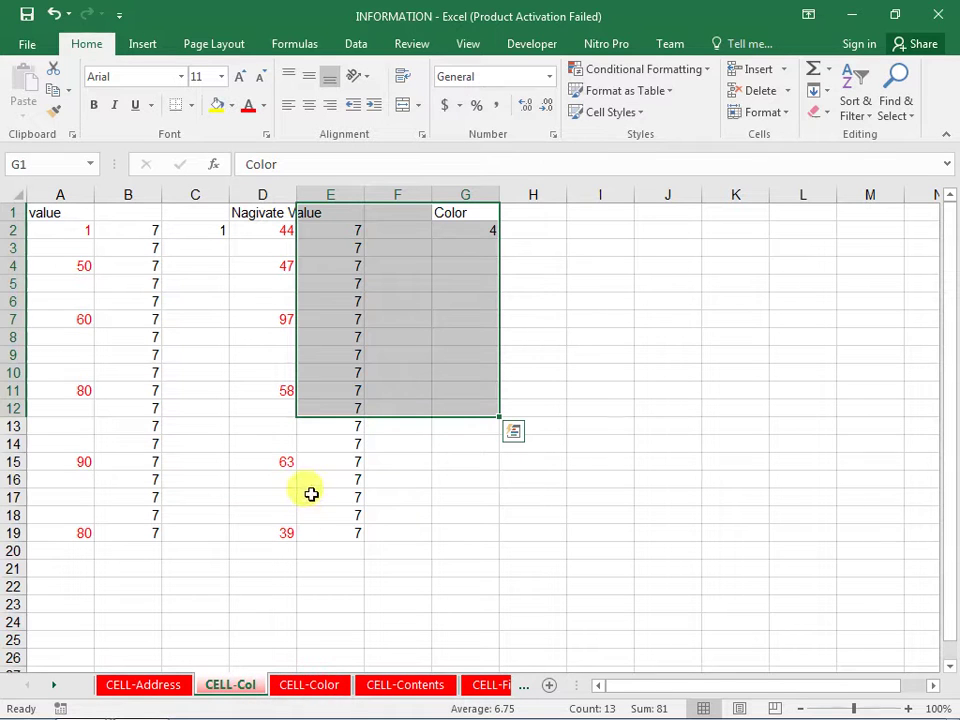
left_click(557, 321)
type("=CO")
key("BackSpace")
type("E")
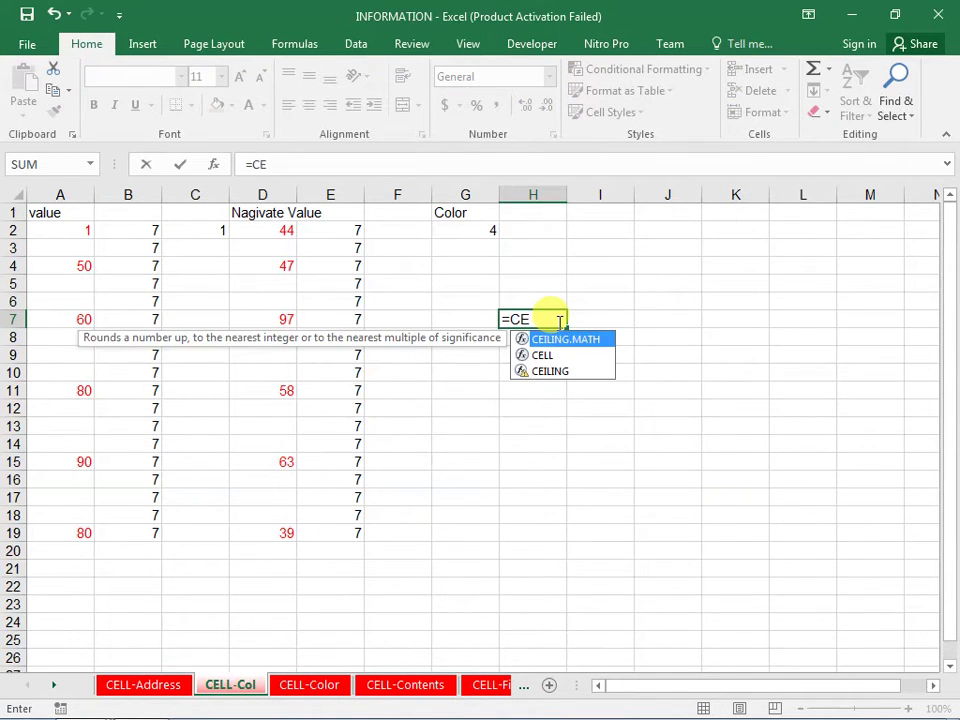
key("Tab")
key("Down")
key("Tab")
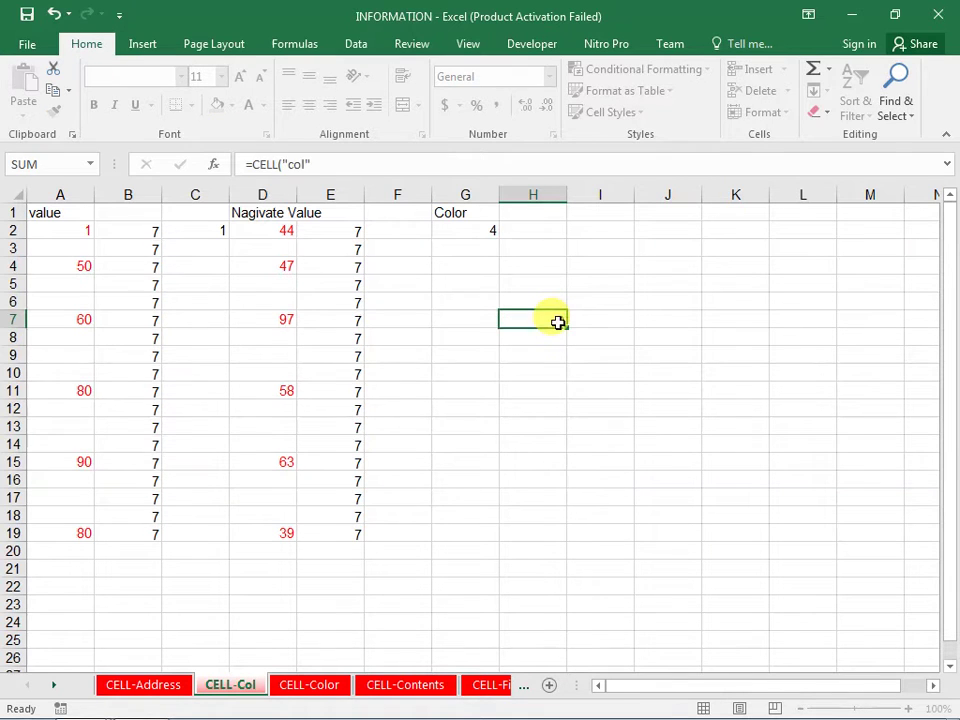
key("Return")
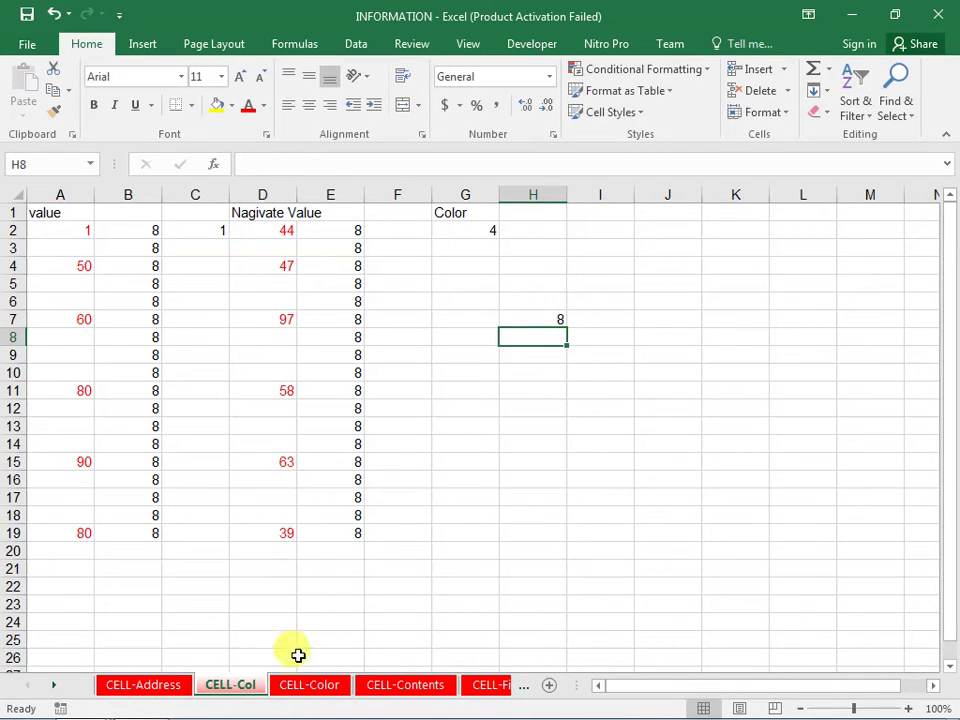
On the CELL-Color sheet, enter =CELL("color",A2) in B2, returning 0.
left_click(298, 688)
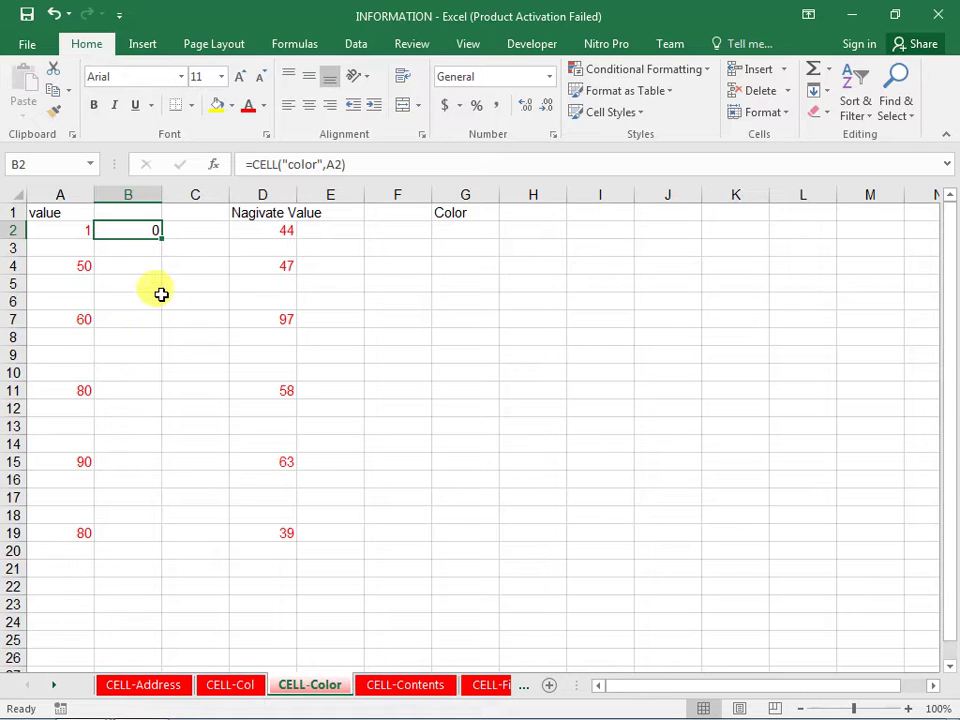
type("=CELL(")
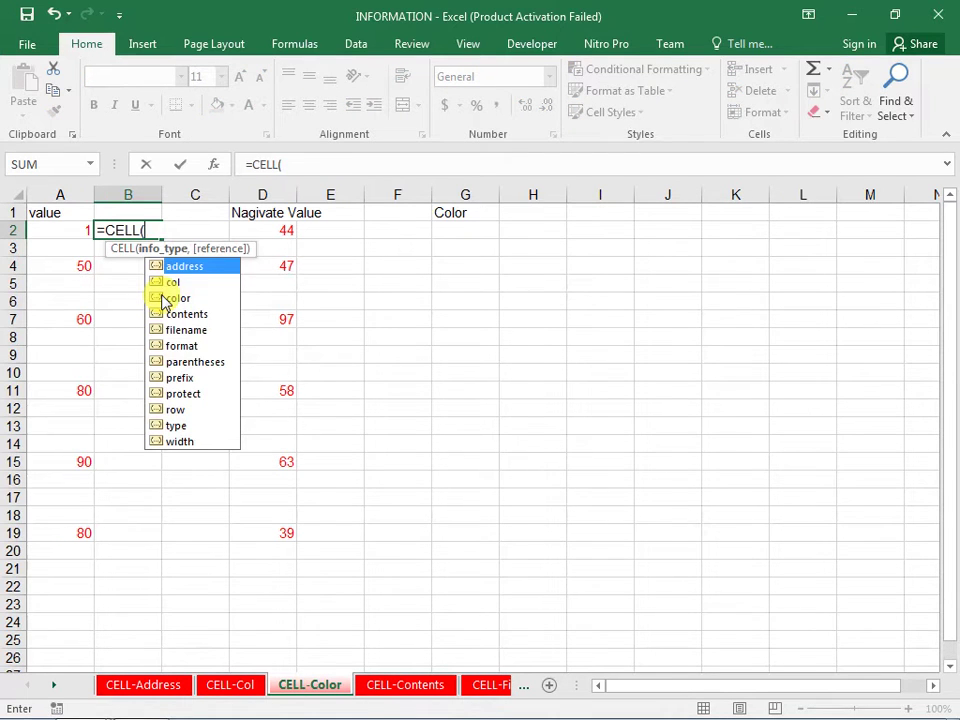
double_click(170, 298)
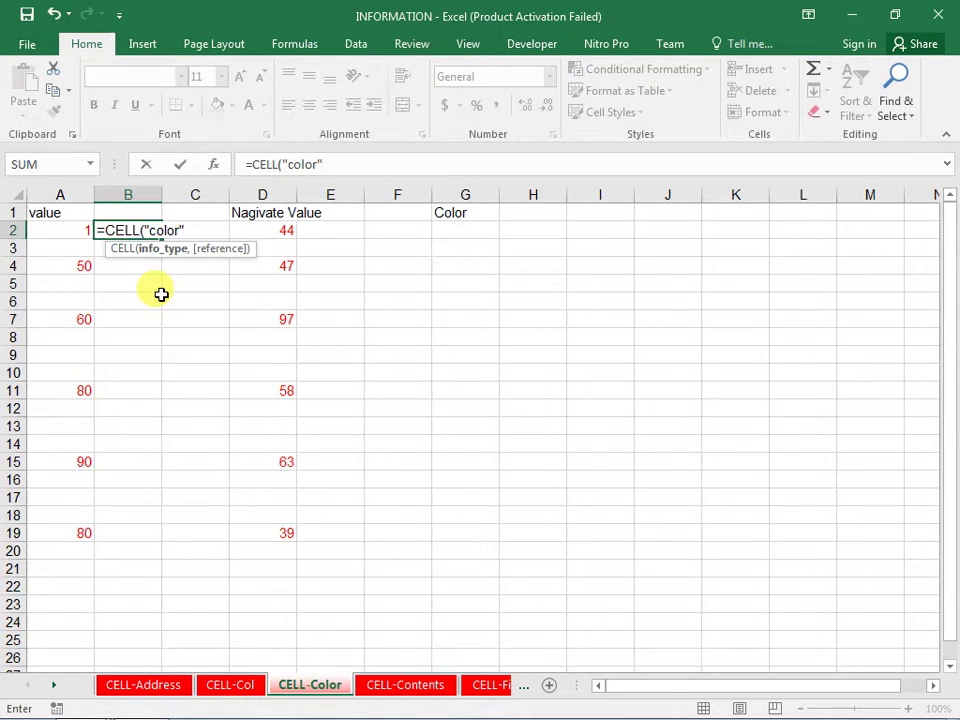
type(",")
left_click(78, 224)
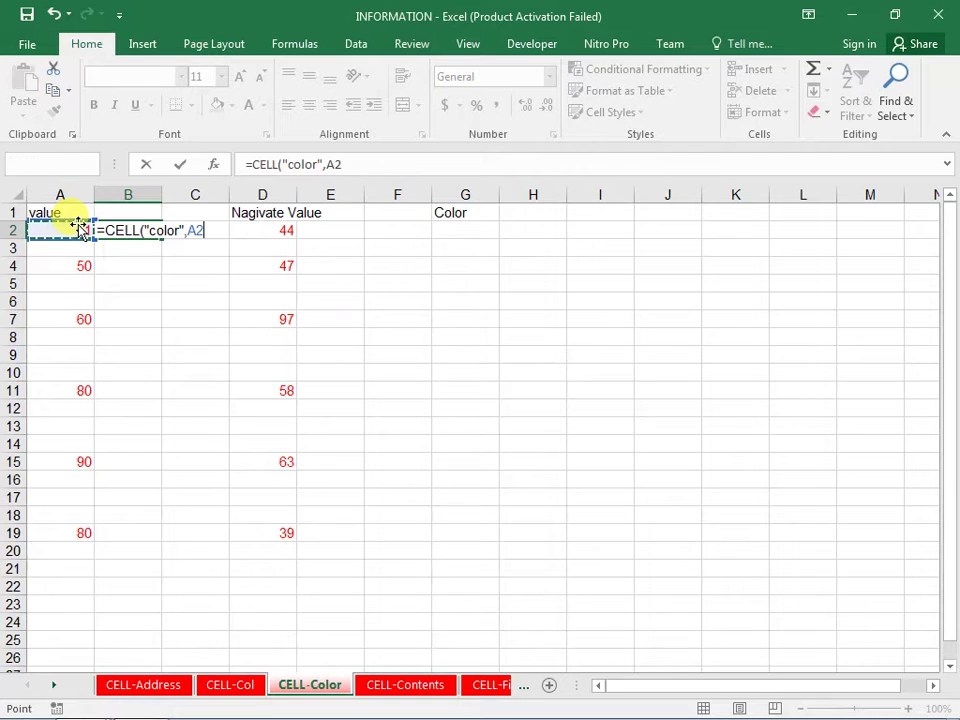
key("Return")
left_click(121, 229)
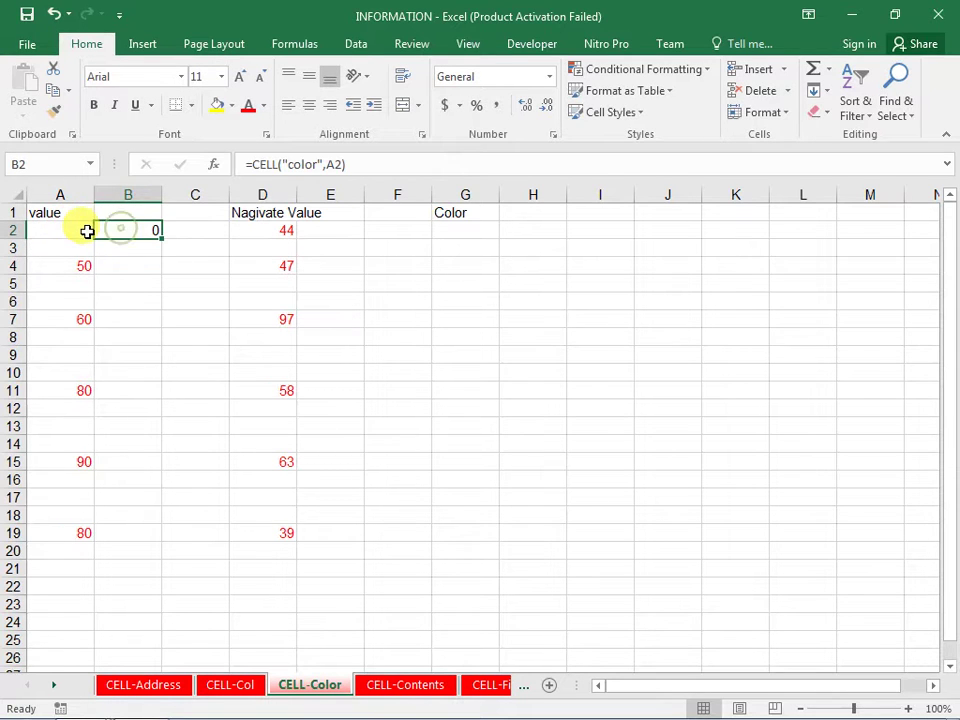
Type 1 in A2, color it red, and select the -44 in D2.
left_click(87, 231)
type("1")
key("ctrl+Return")
left_click(248, 106)
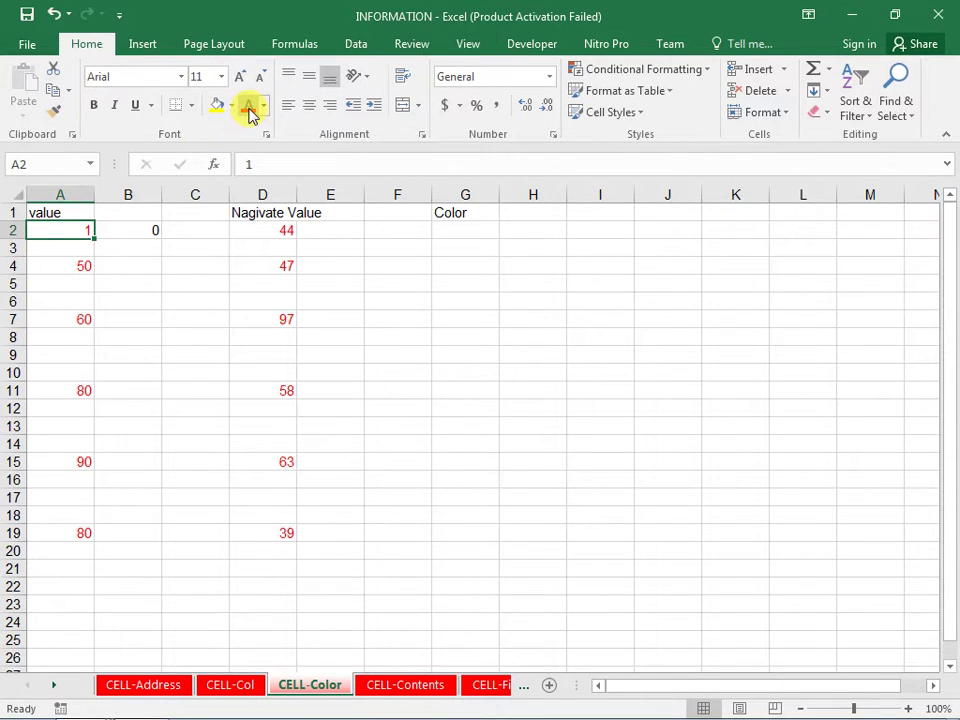
left_click(285, 229)
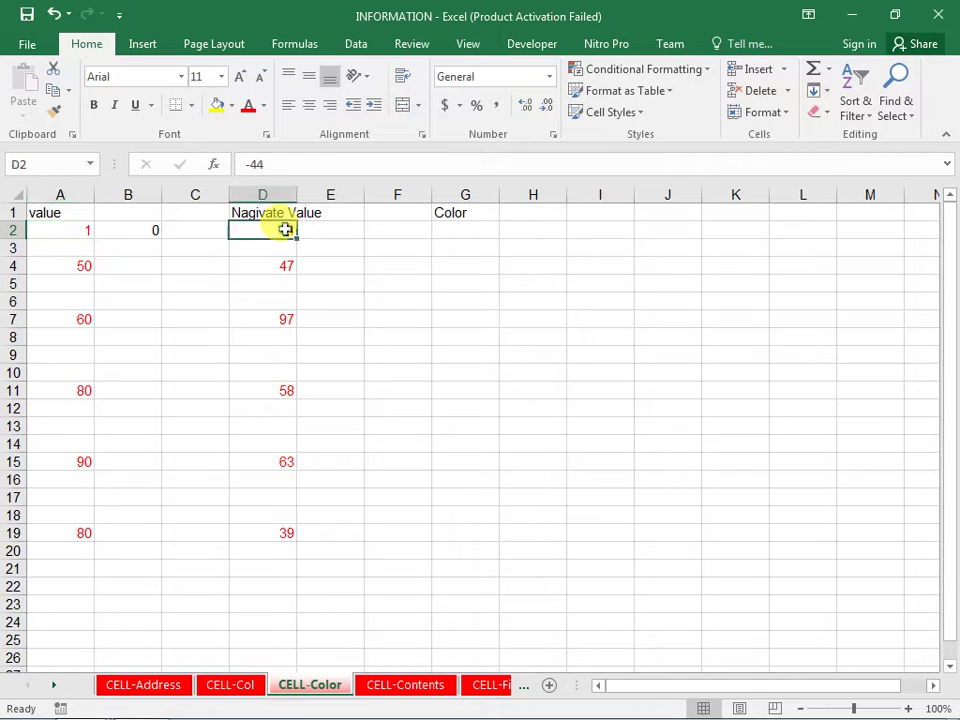
left_click(555, 133)
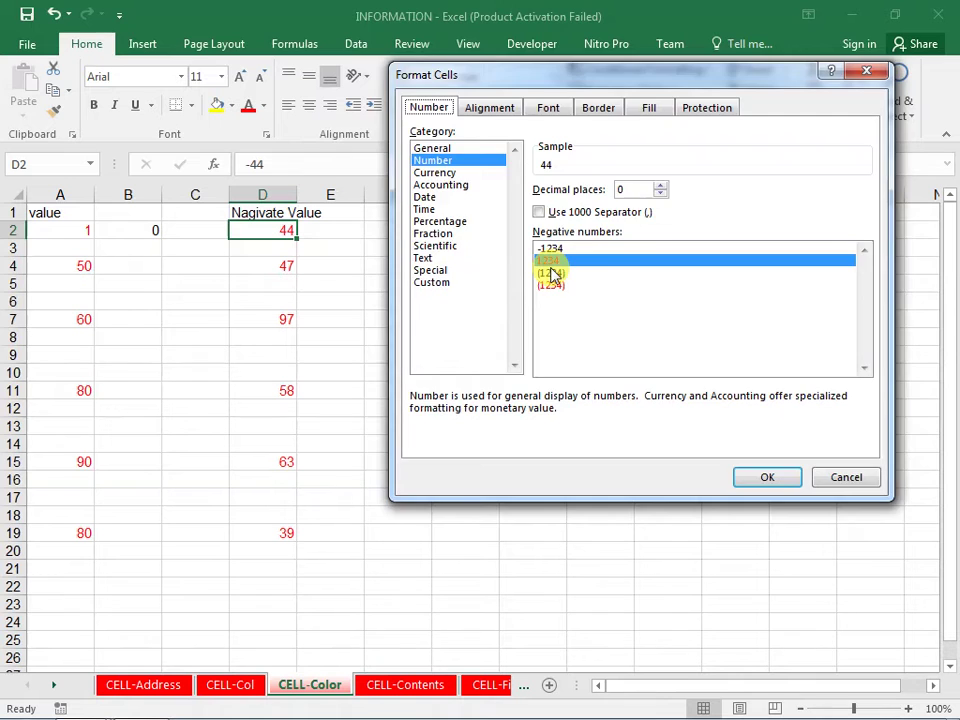
double_click(553, 273)
left_click(440, 238)
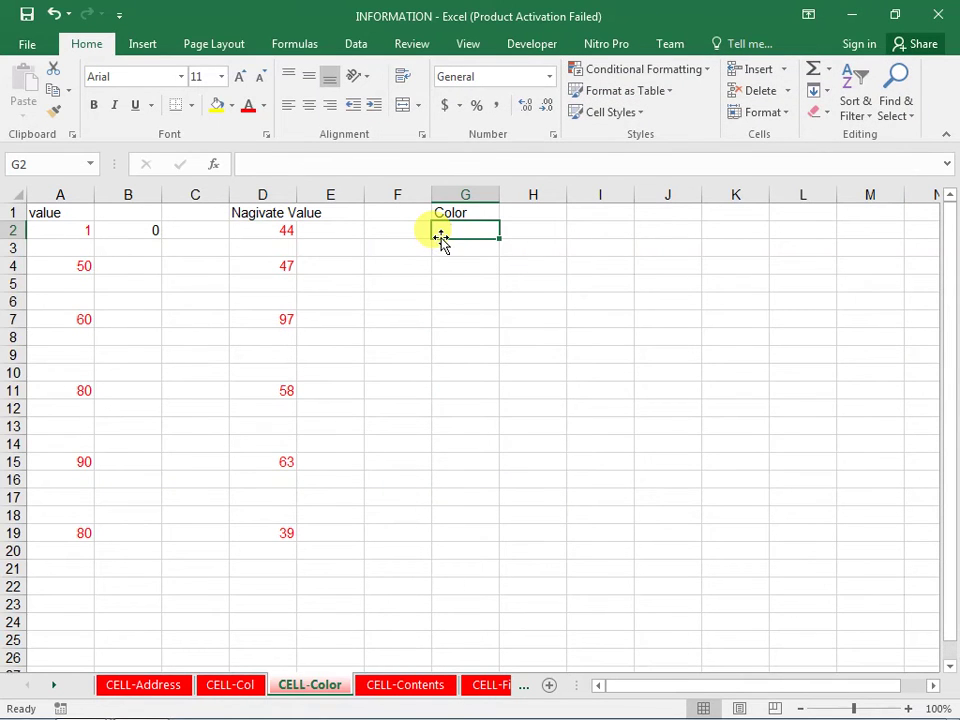
left_click(244, 238)
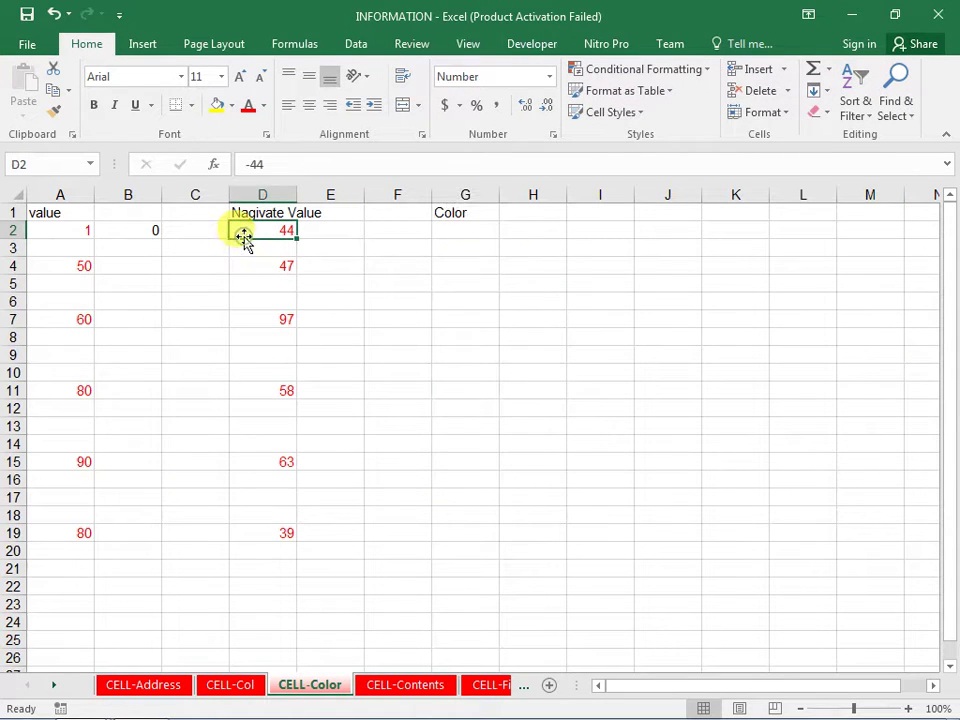
left_click(467, 225)
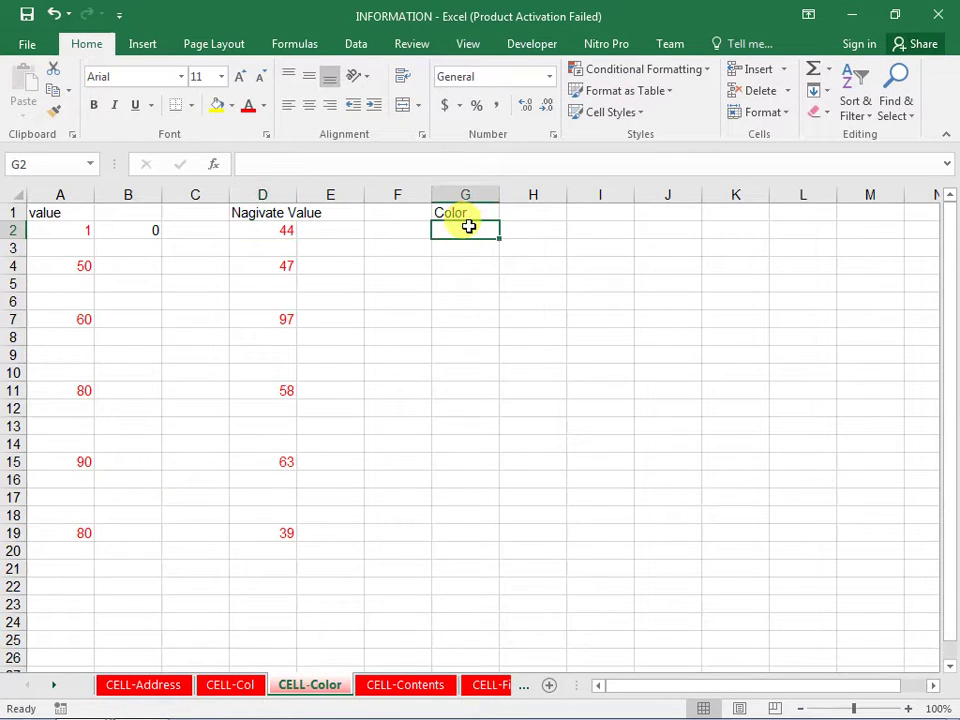
left_click(282, 231)
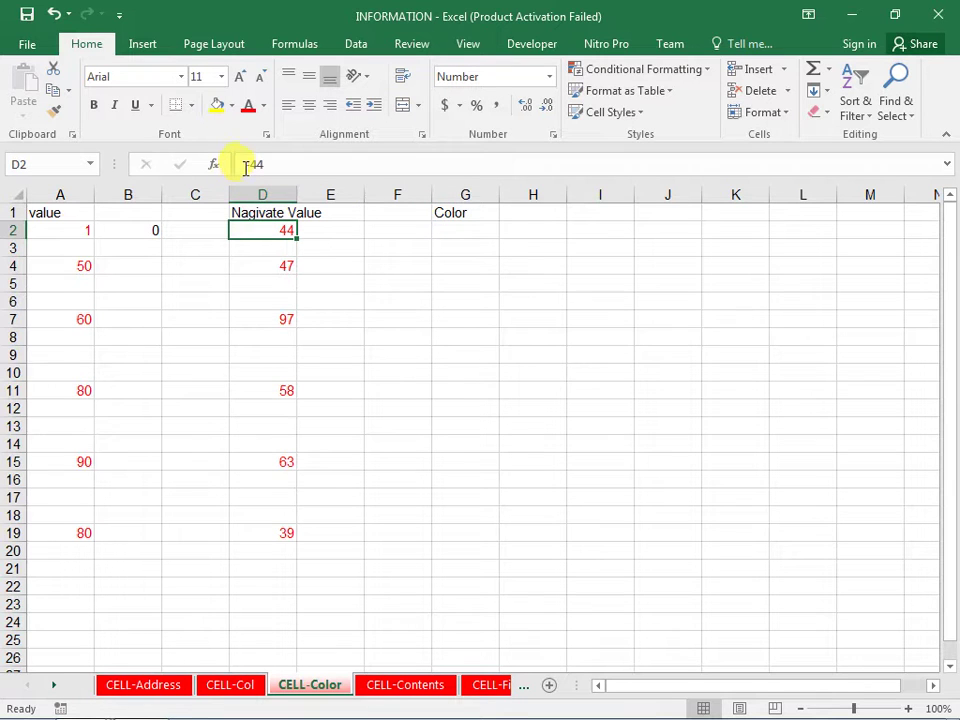
left_click(452, 216)
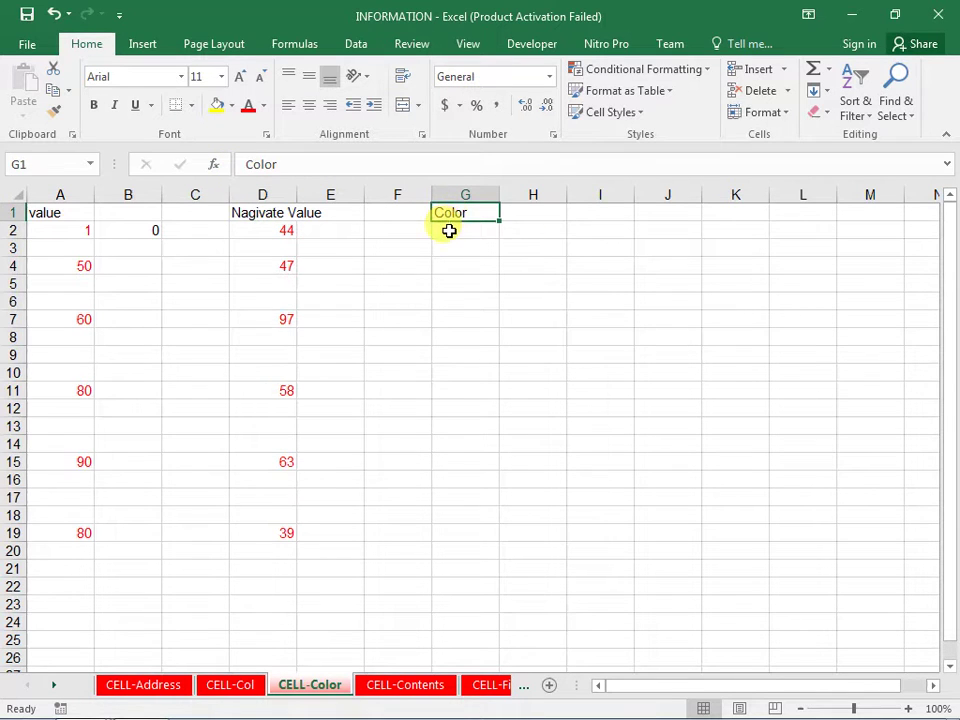
left_click(437, 231)
left_click(292, 230)
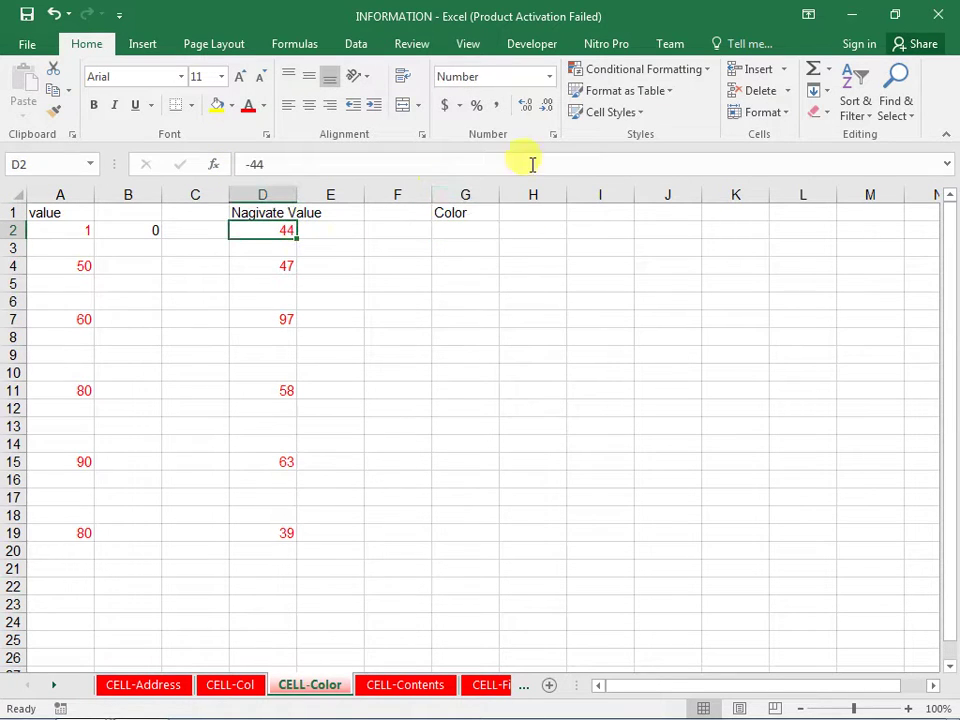
left_click(553, 136)
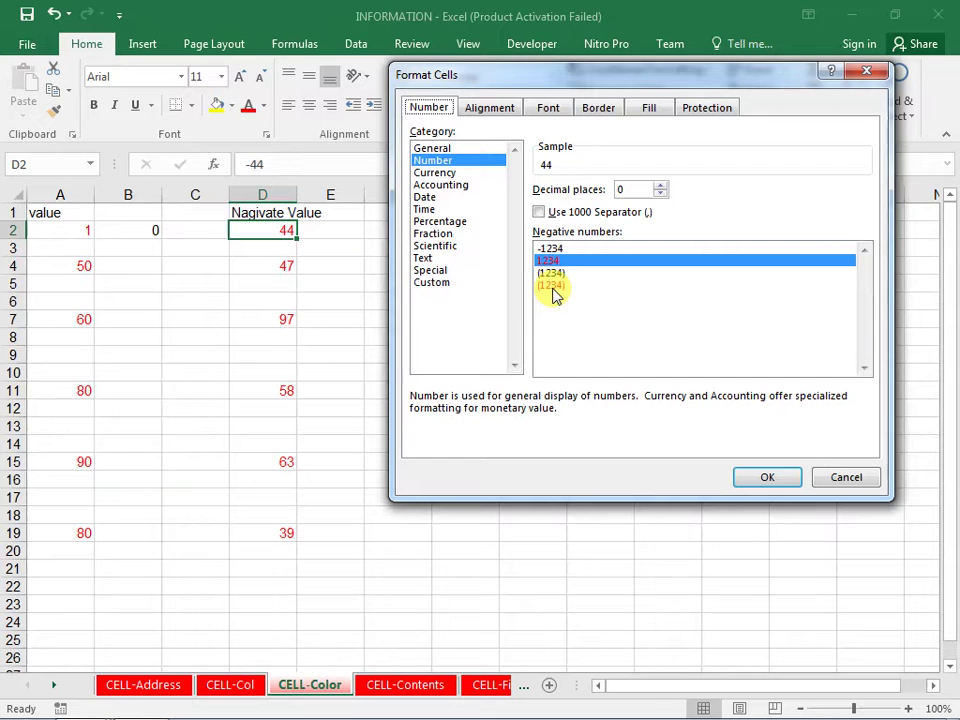
key("Return")
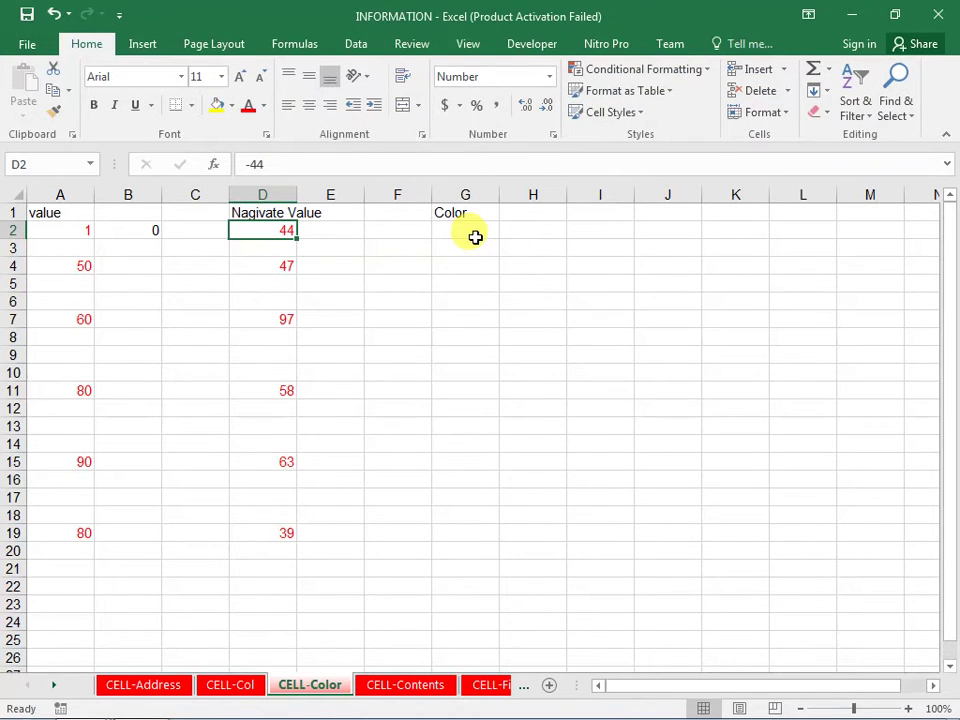
Start a mistyped formula in G2, then dismiss the formula error and clear it.
left_click(475, 231)
type("=CL")
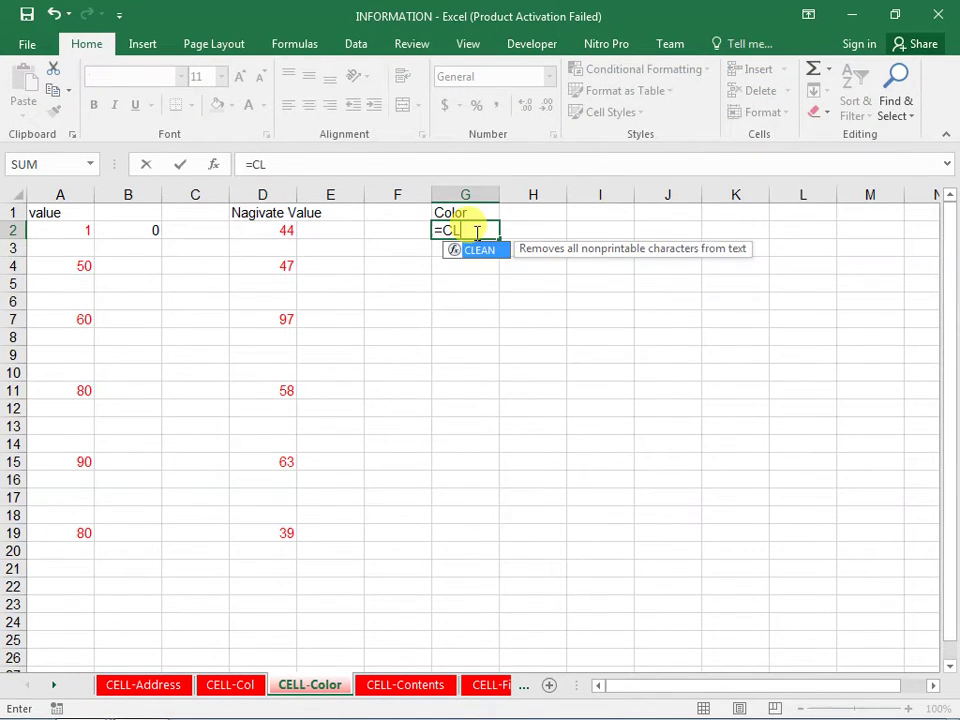
key("BackSpace")
key("Return")
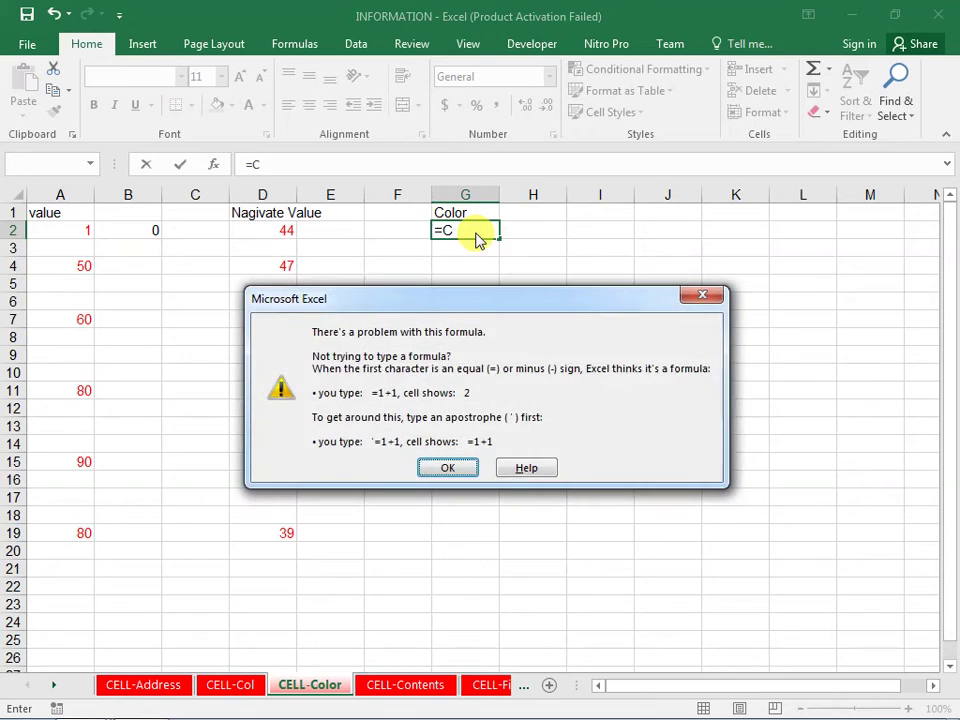
key("Return")
key("BackSpace")
Enter =CELL("color",D2) in G2, returning 1 for D2's red negative format.
type("=CE")
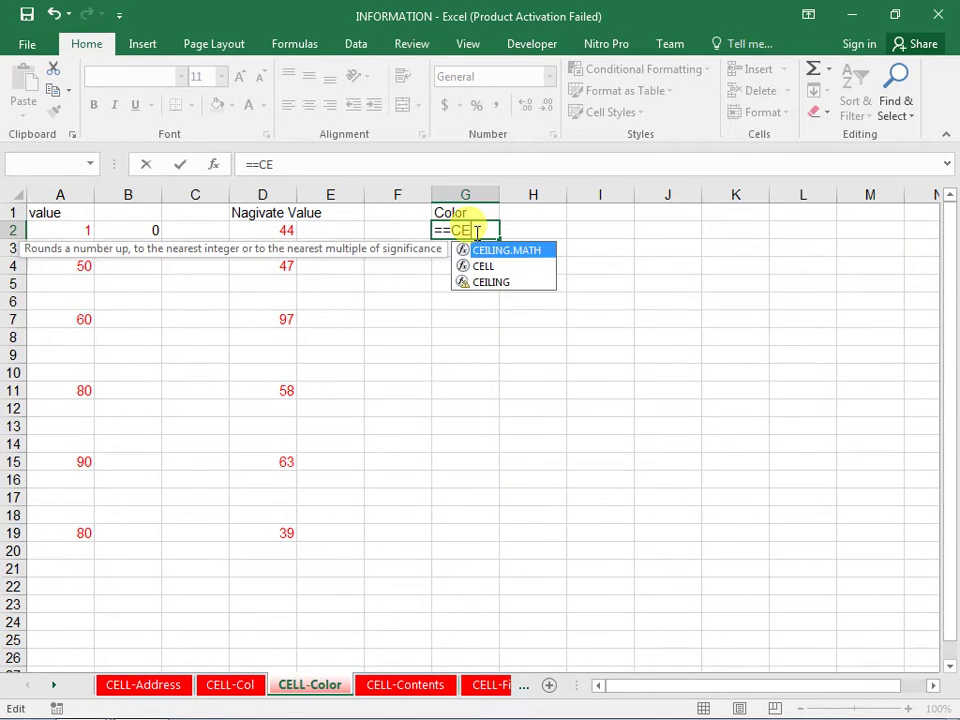
key("Down")
key("Tab")
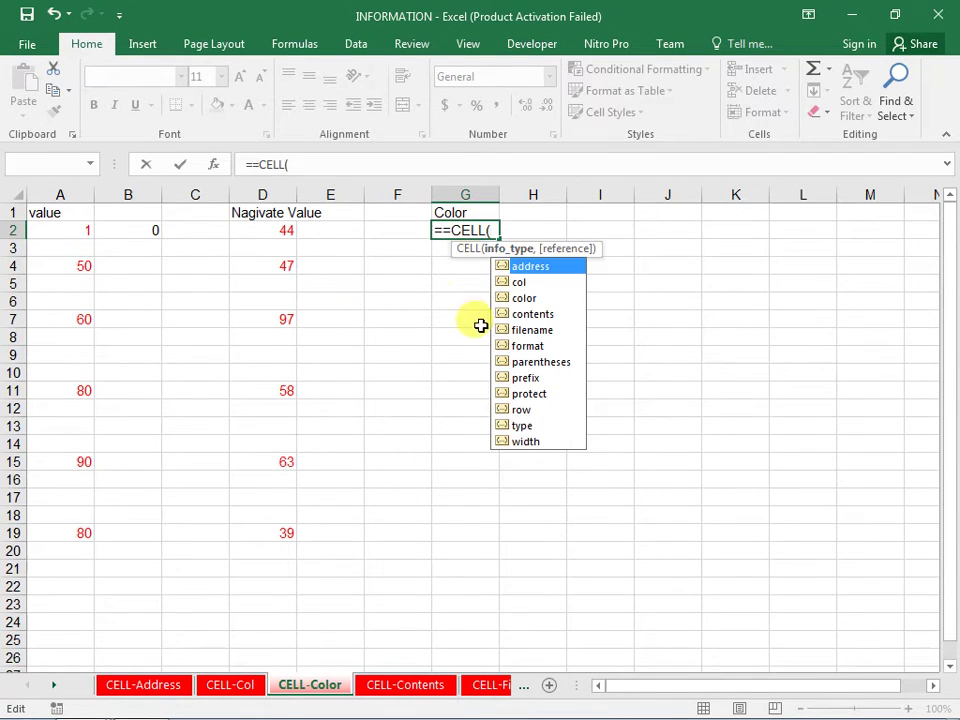
key("Down")
key("Down")
key("Tab")
type(",")
left_click(255, 231)
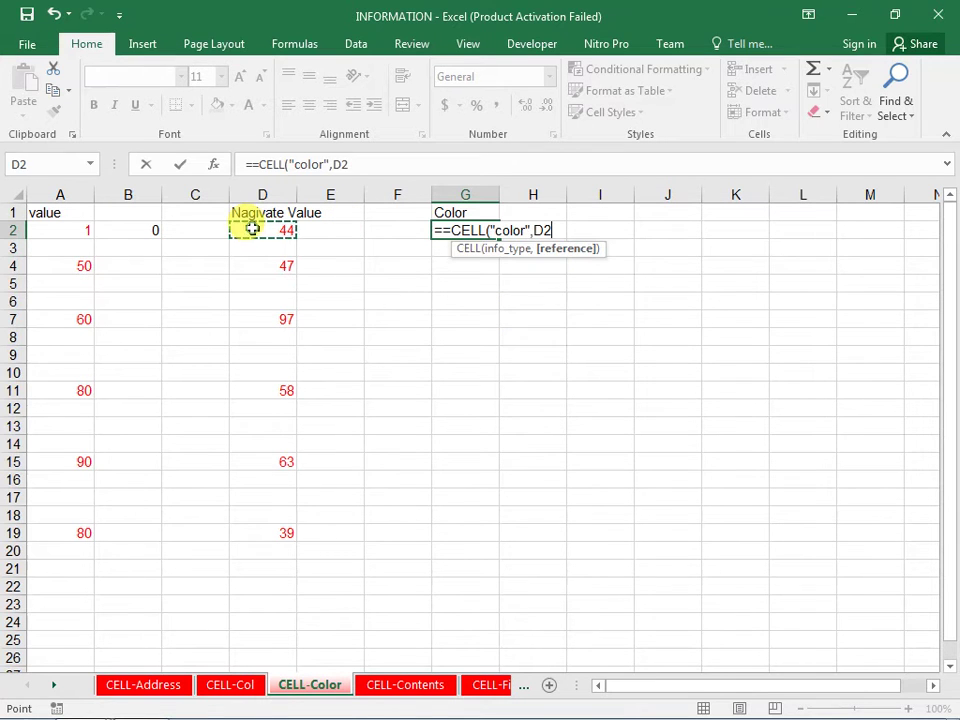
key("Return")
key("Return")
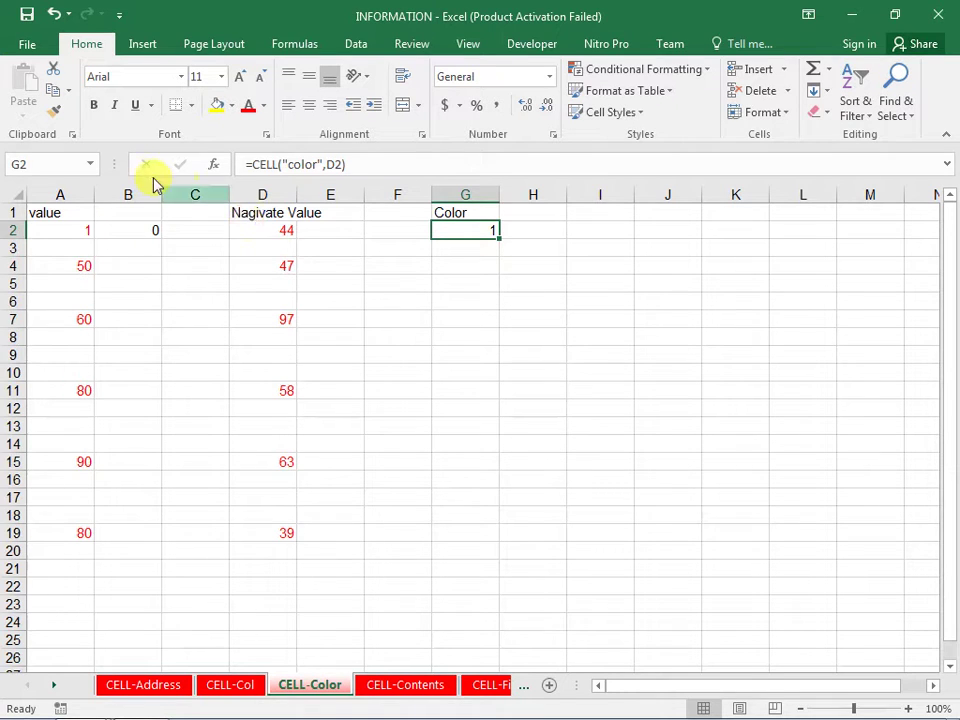
left_click(86, 226)
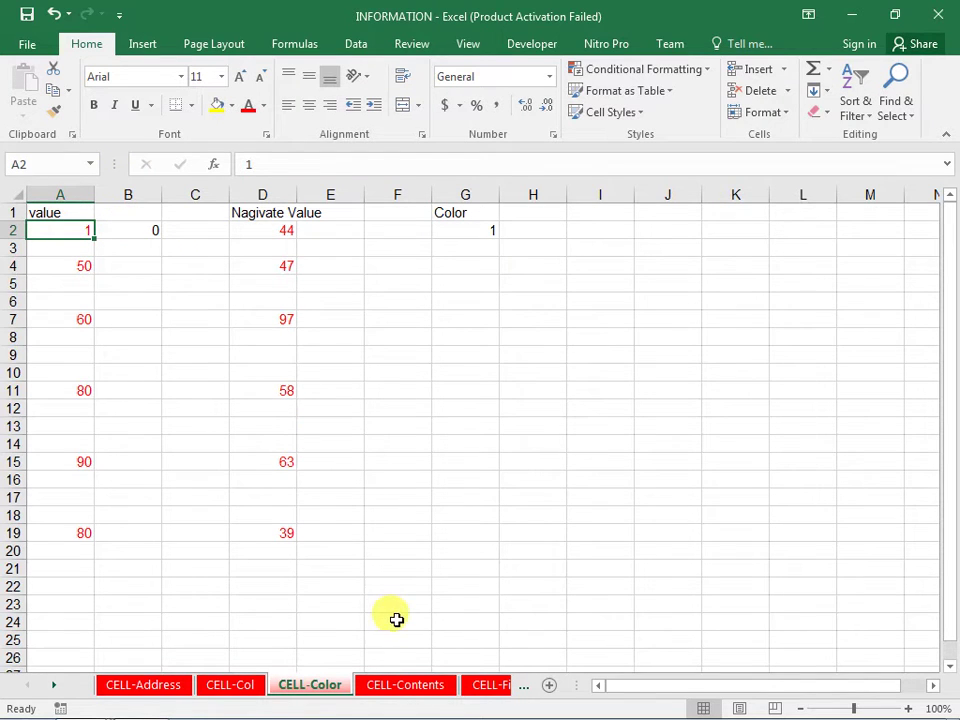
Switch between the CELL-Contents and CELL-Color sheets, ending on CELL-Contents.
left_click(400, 687)
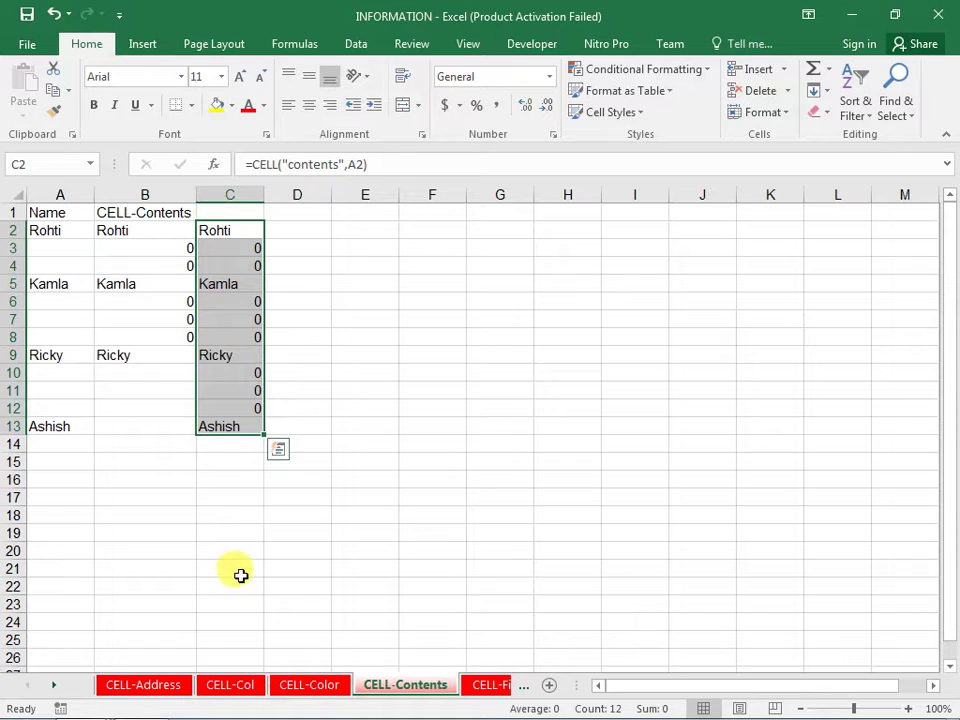
left_click(316, 685)
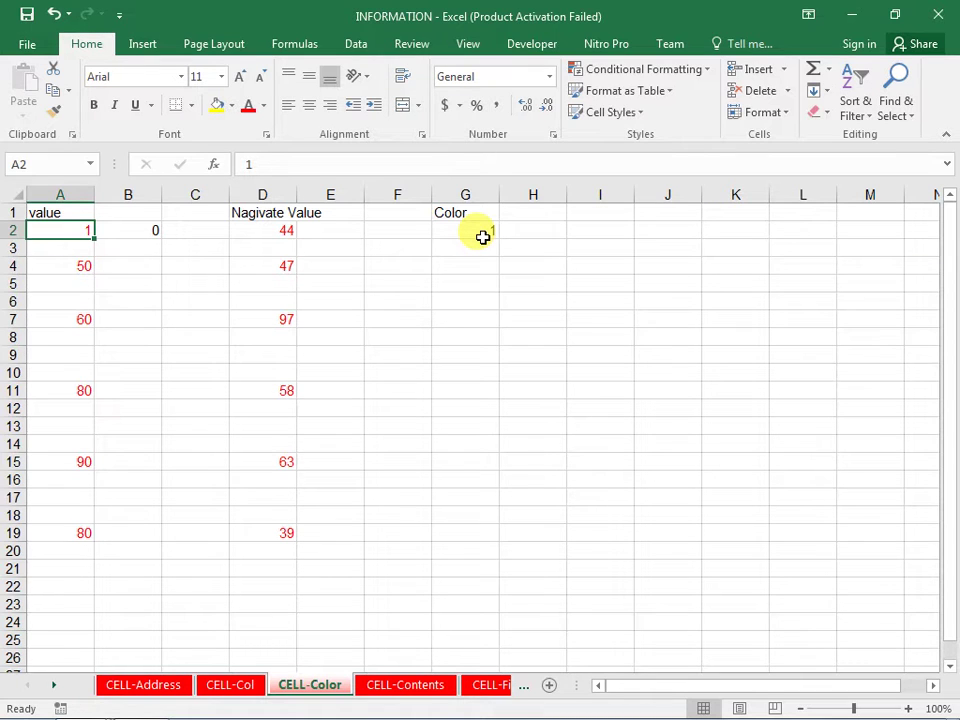
left_click(370, 684)
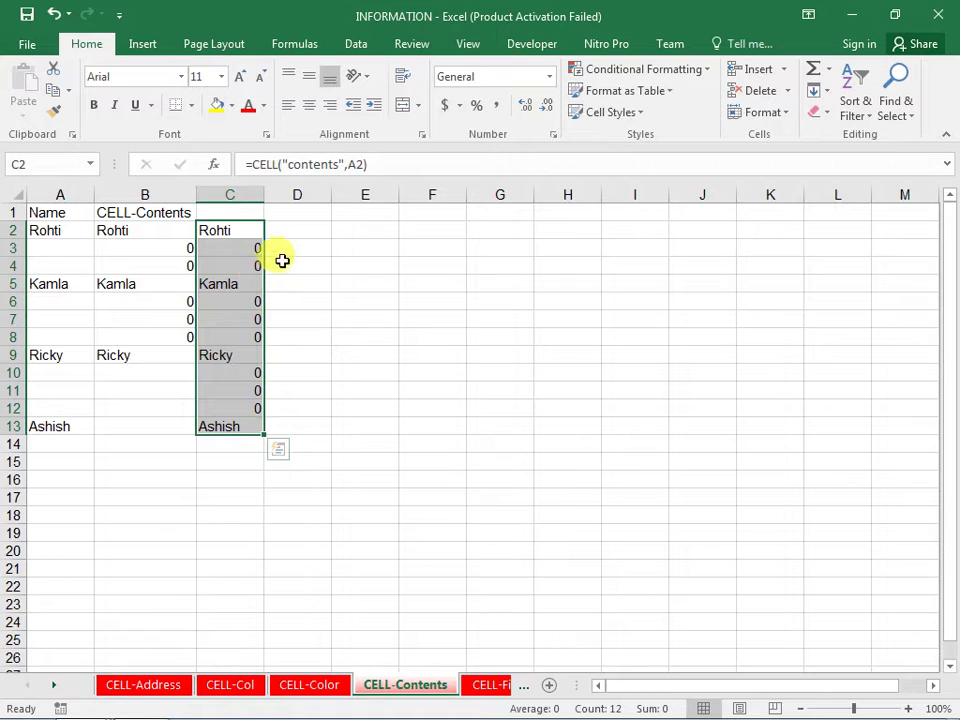
Try an unfinished CELL contents formula in D2 and dismiss the circular-reference warning.
left_click(298, 231)
type("=CELL(")
key("Down")
key("Down")
key("Down")
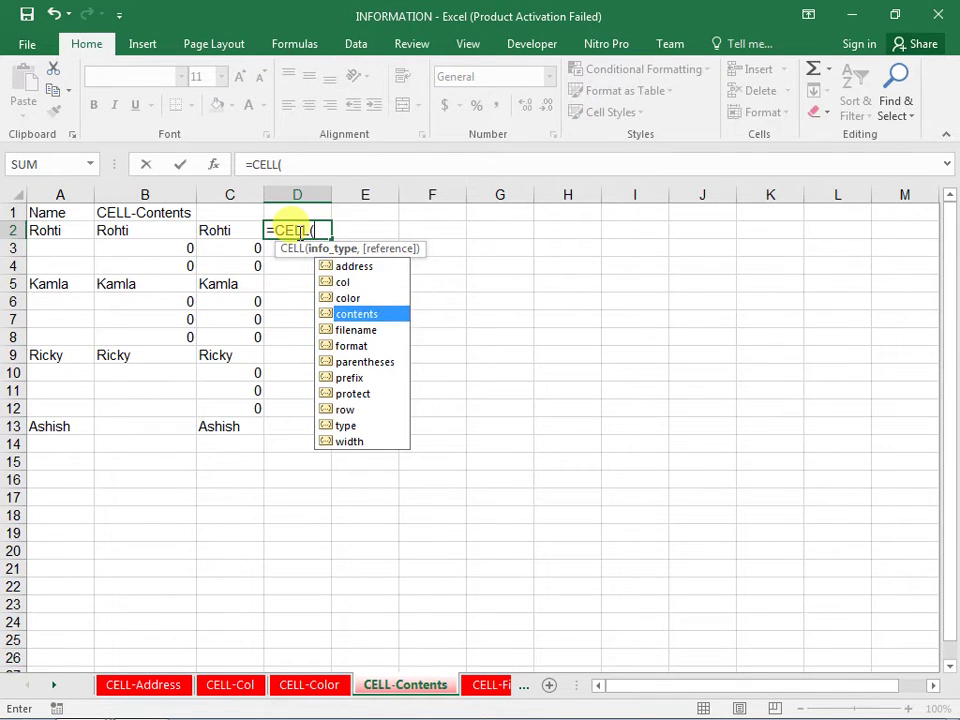
key("Tab")
key("Return")
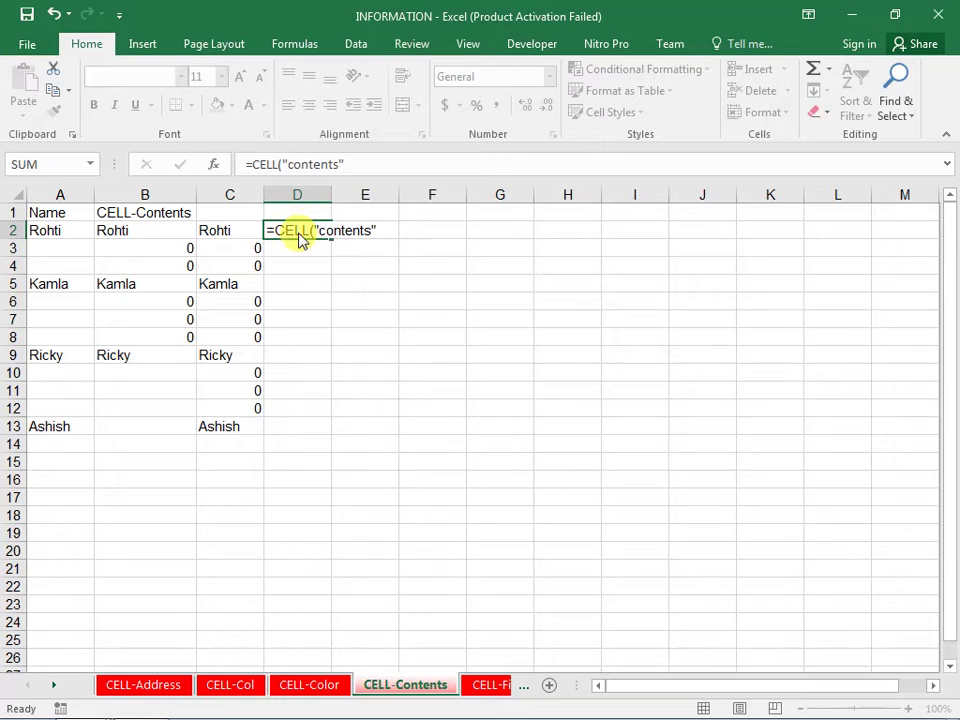
key("Return")
Re-enter D2 as =CELL("contents",A2) so it returns the name stored in A2.
double_click(297, 230)
type("=CE")
key("Down")
key("Tab")
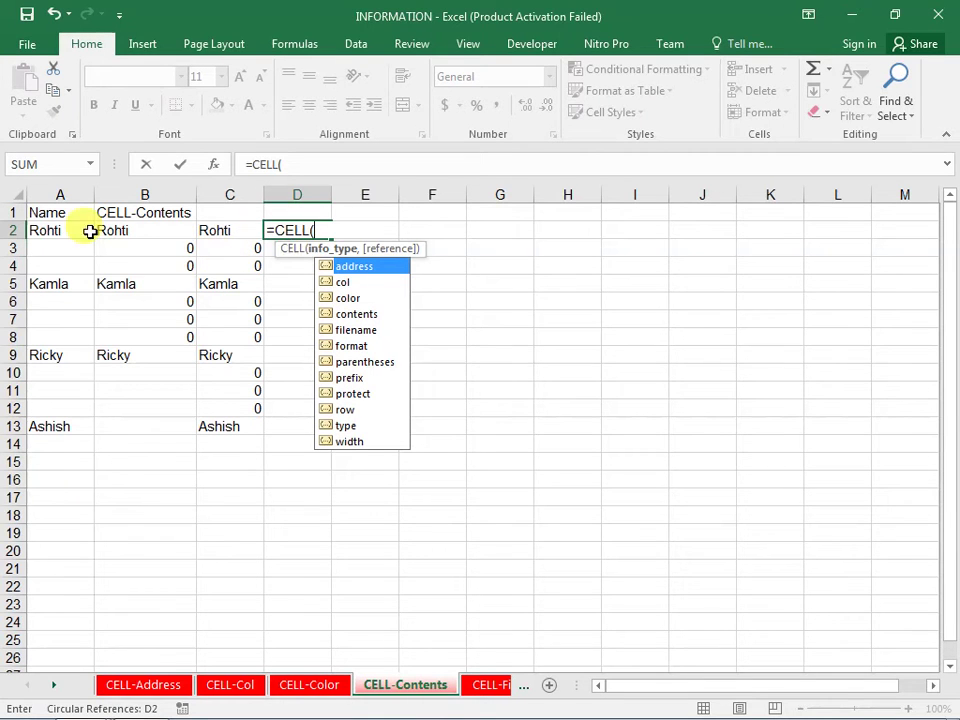
left_click(60, 230)
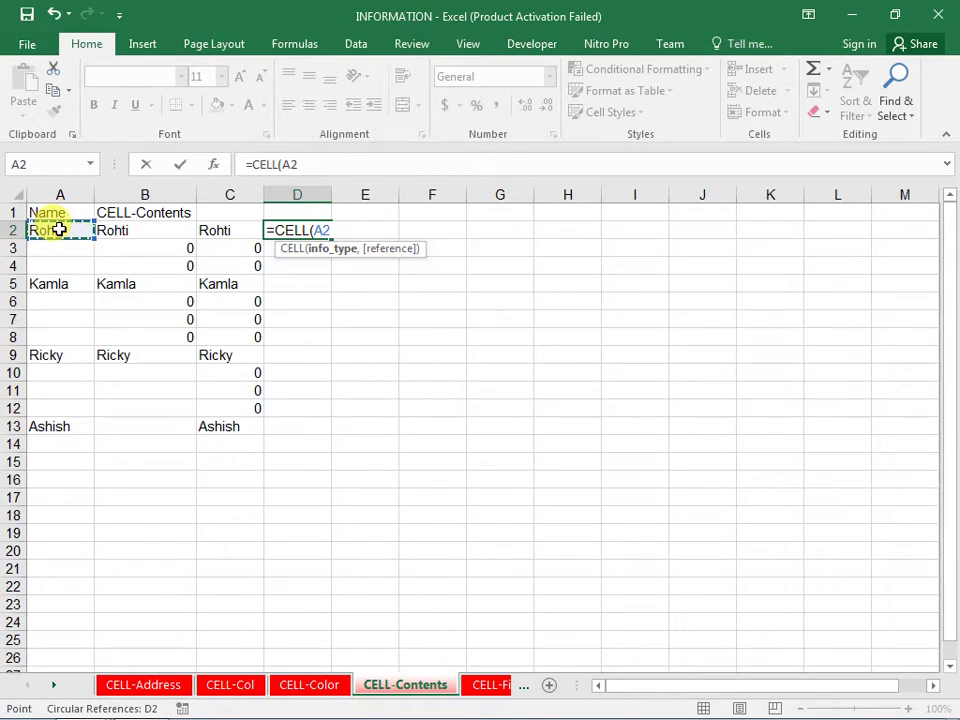
type(",")
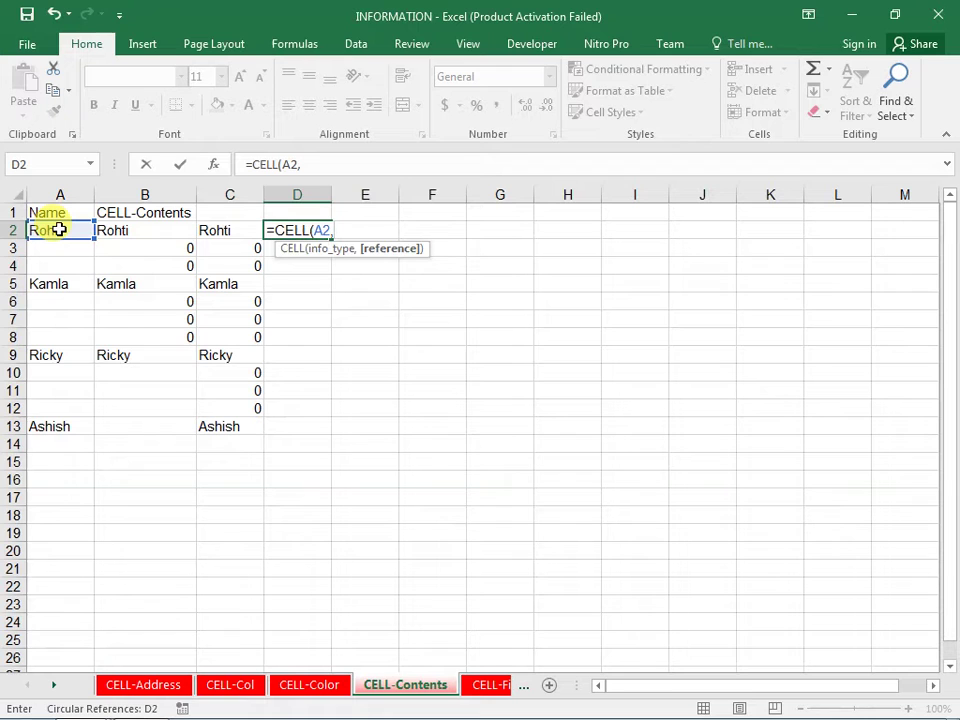
key("BackSpace")
key("BackSpace")
key("BackSpace")
key("Down")
key("Down")
key("Down")
key("Tab")
type(",")
left_click(44, 232)
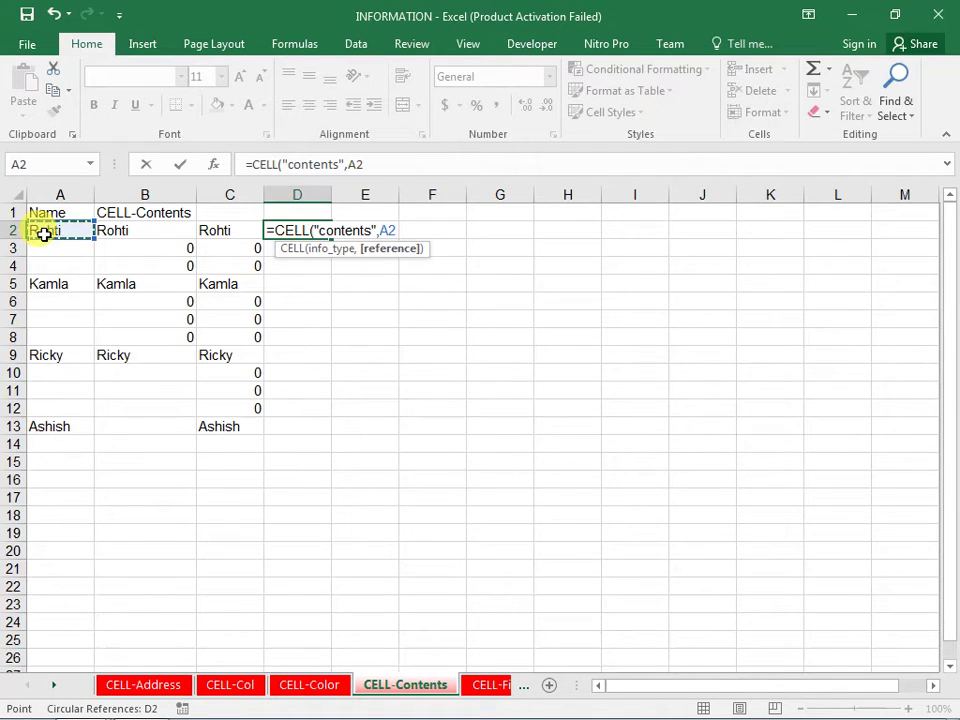
key("Return")
key("Up")
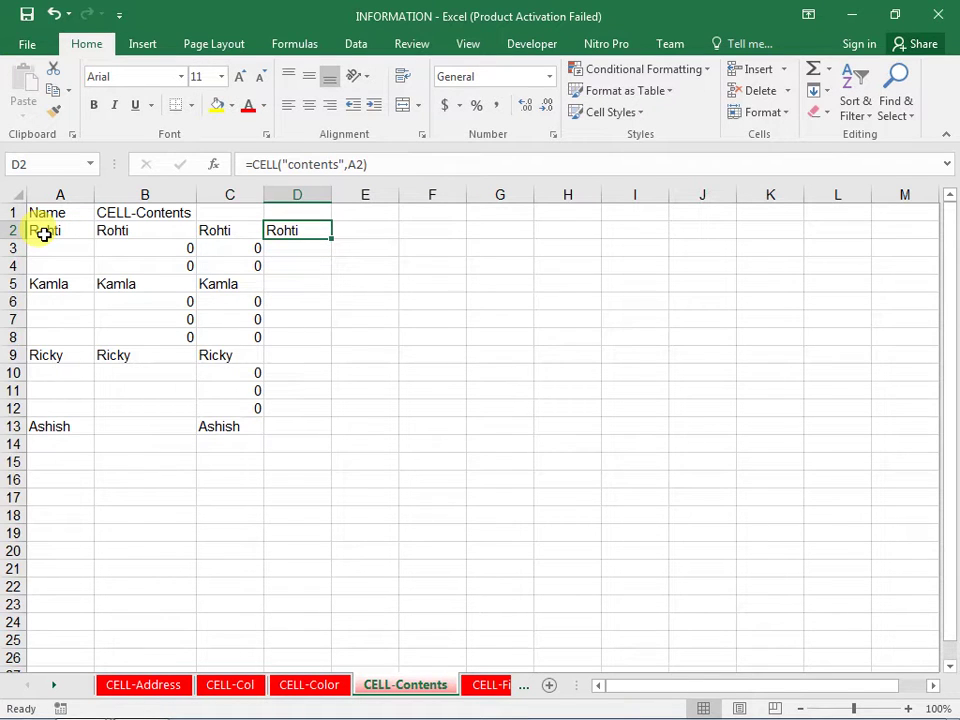
On the CELL-Filename sheet, enter =CELL("filename") in C14 using AutoComplete and the info_type list.
left_click(485, 686)
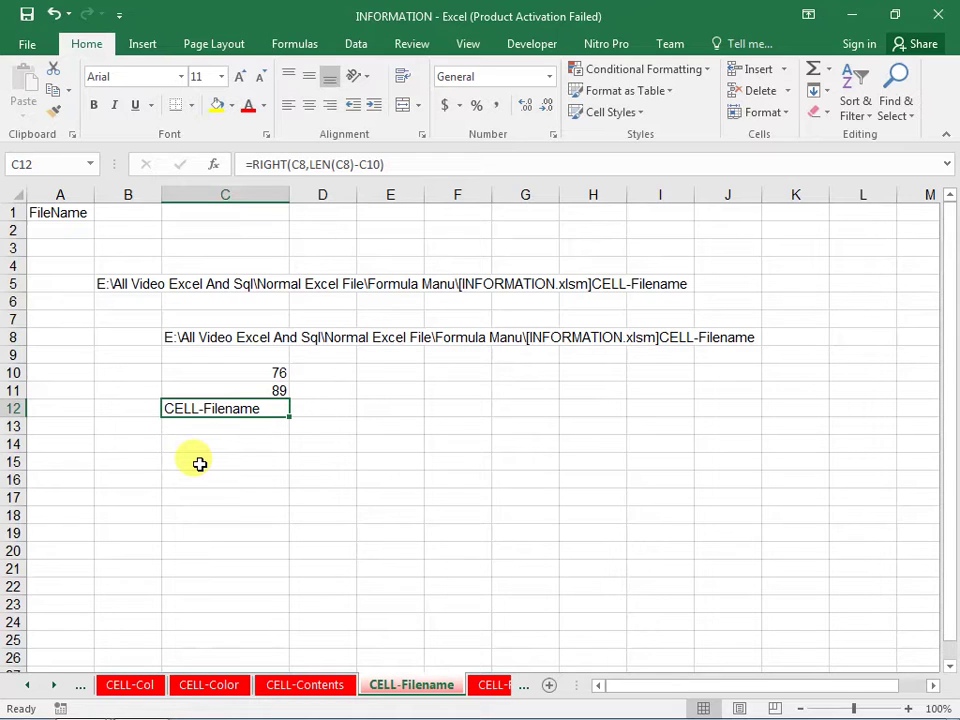
key("Down")
key("Down")
type("=CE")
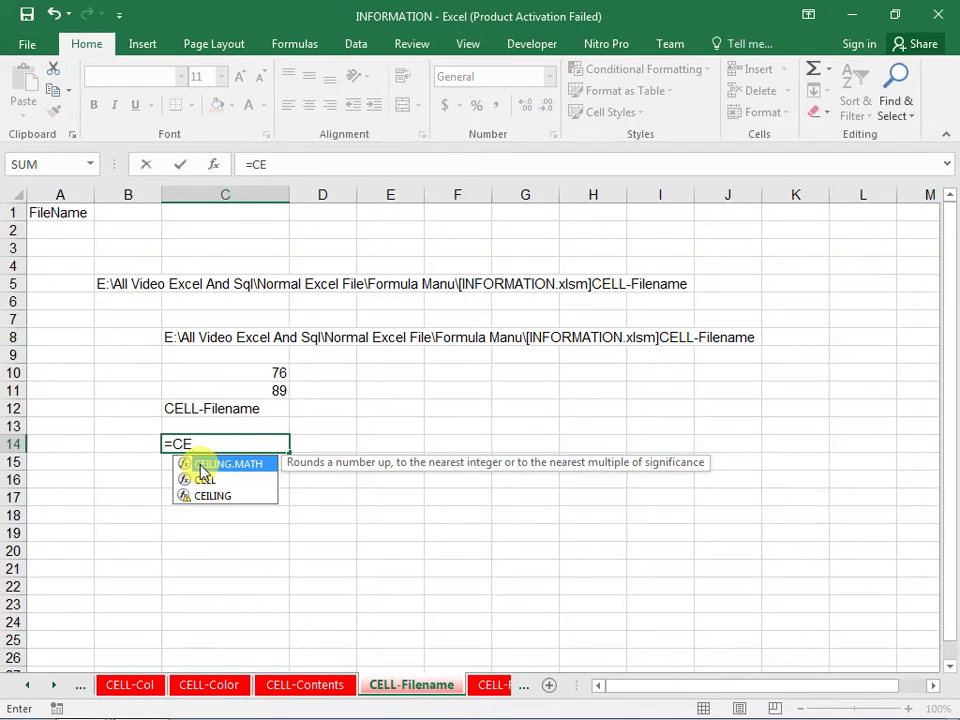
key("Down")
key("Tab")
key("Down")
key("Down")
key("Down")
key("Down")
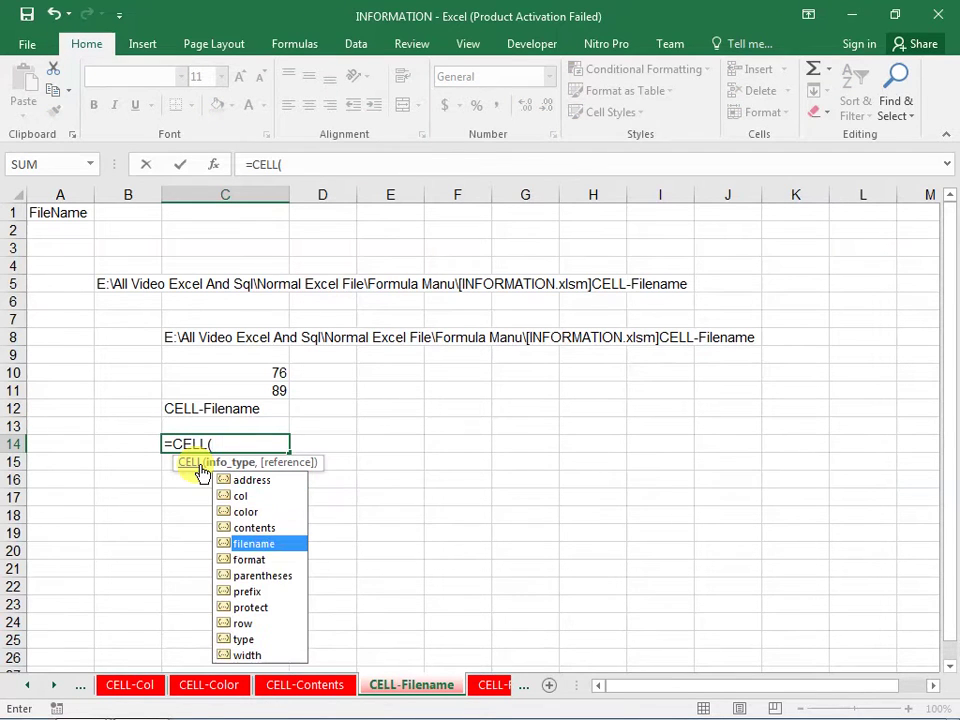
key("Tab")
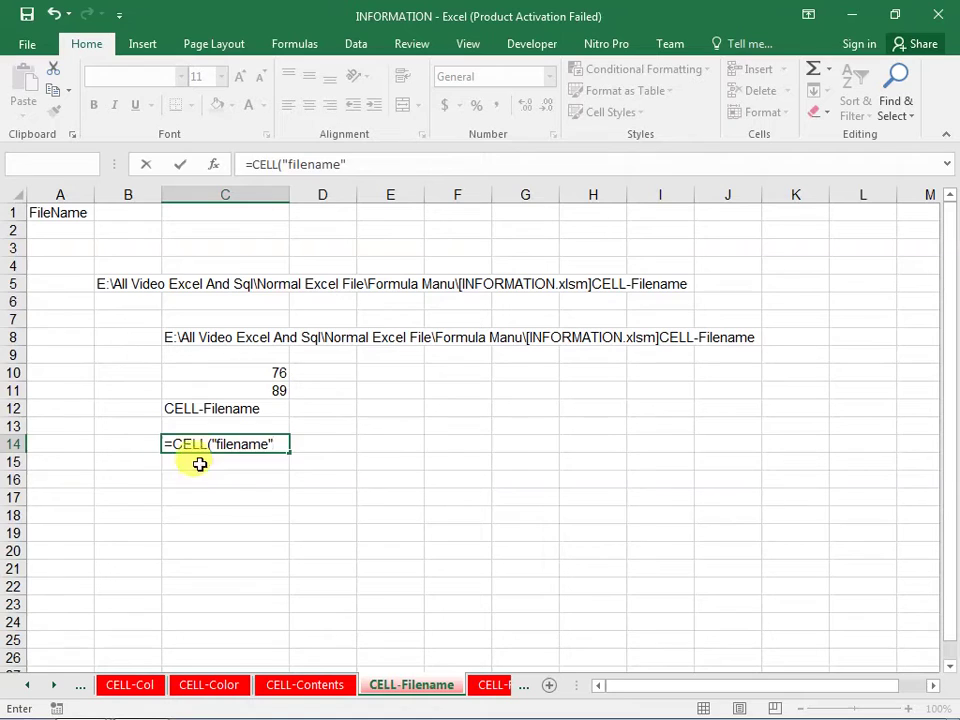
key("Return")
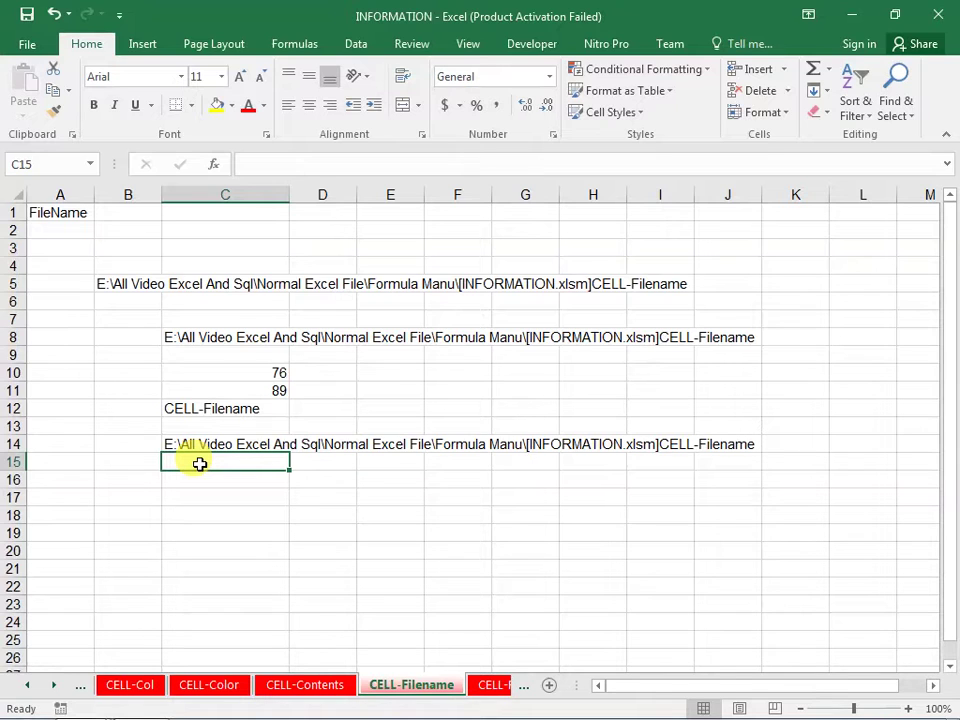
Create a new blank workbook with Ctrl+N, then close it with Ctrl+W.
key("alt")
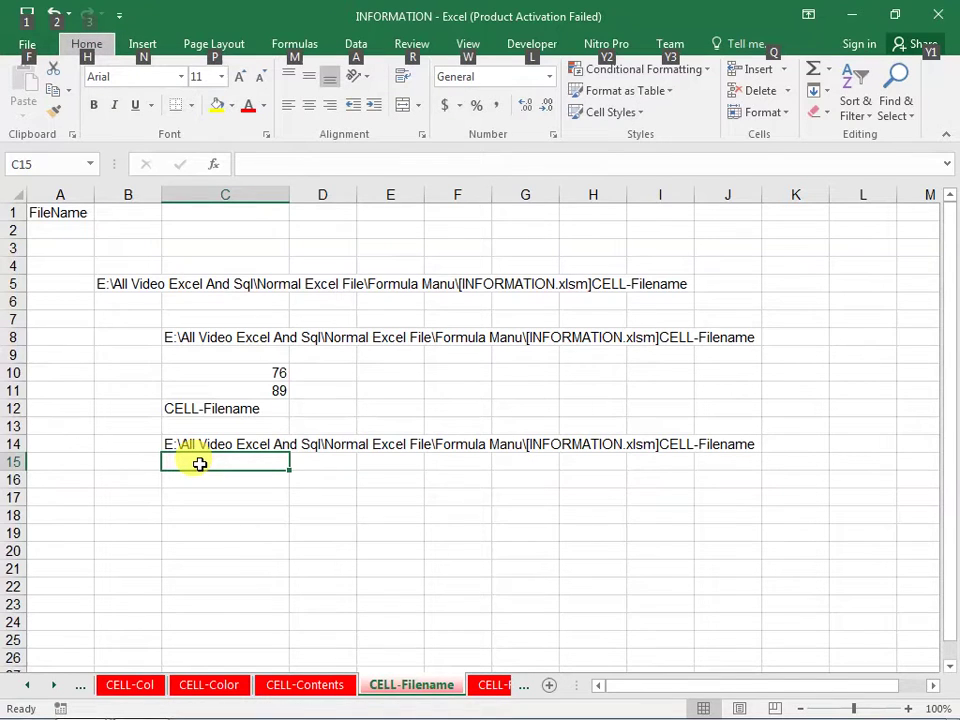
key("n")
key("Escape")
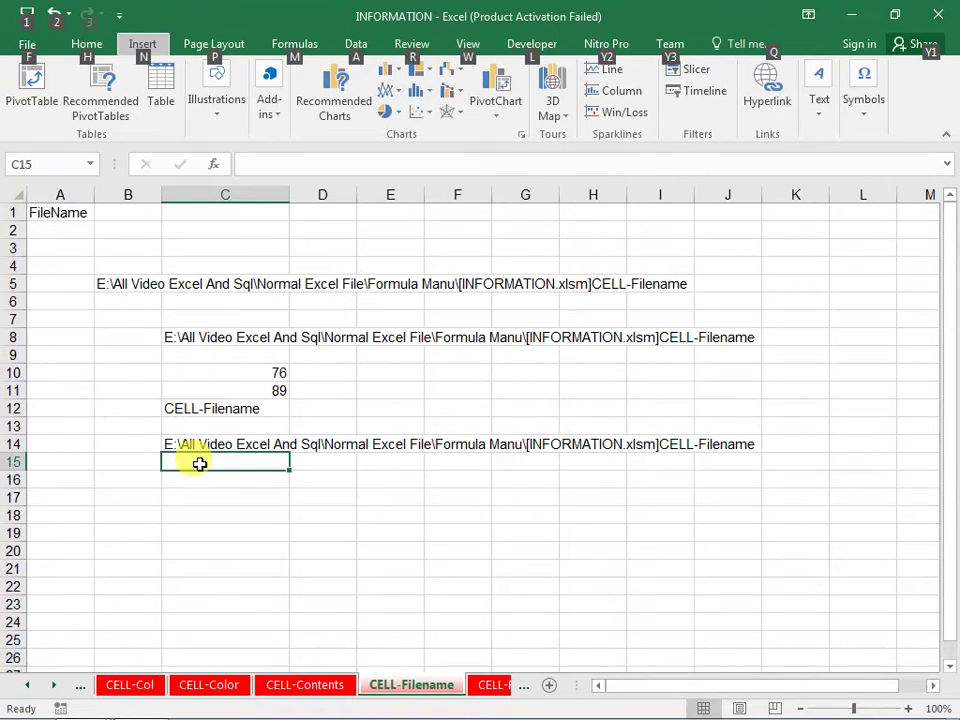
key("ctrl+n")
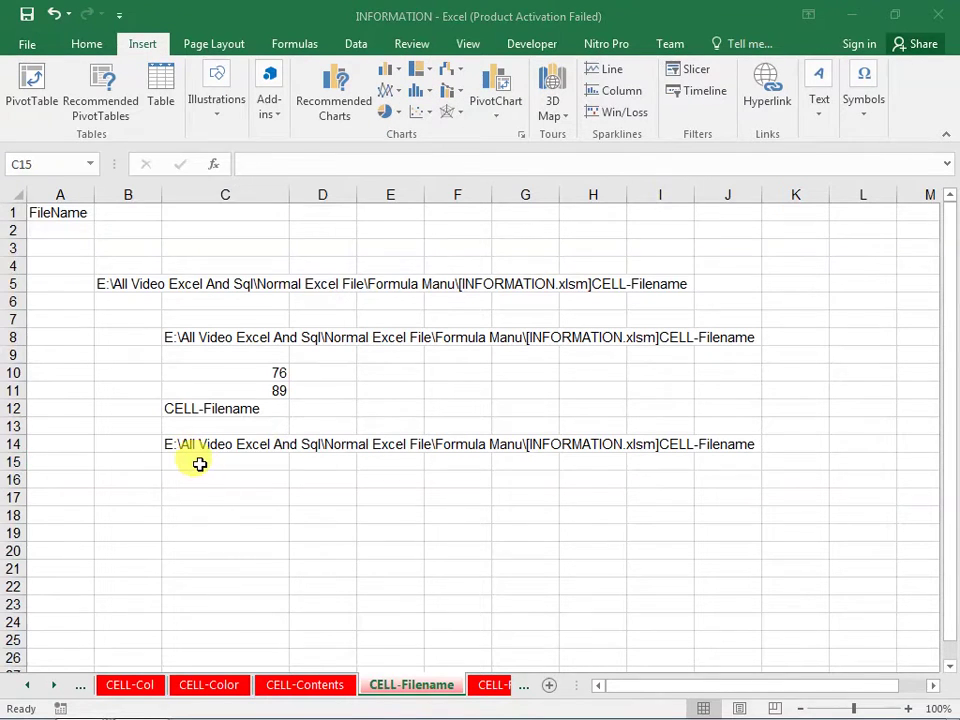
key("ctrl+w")
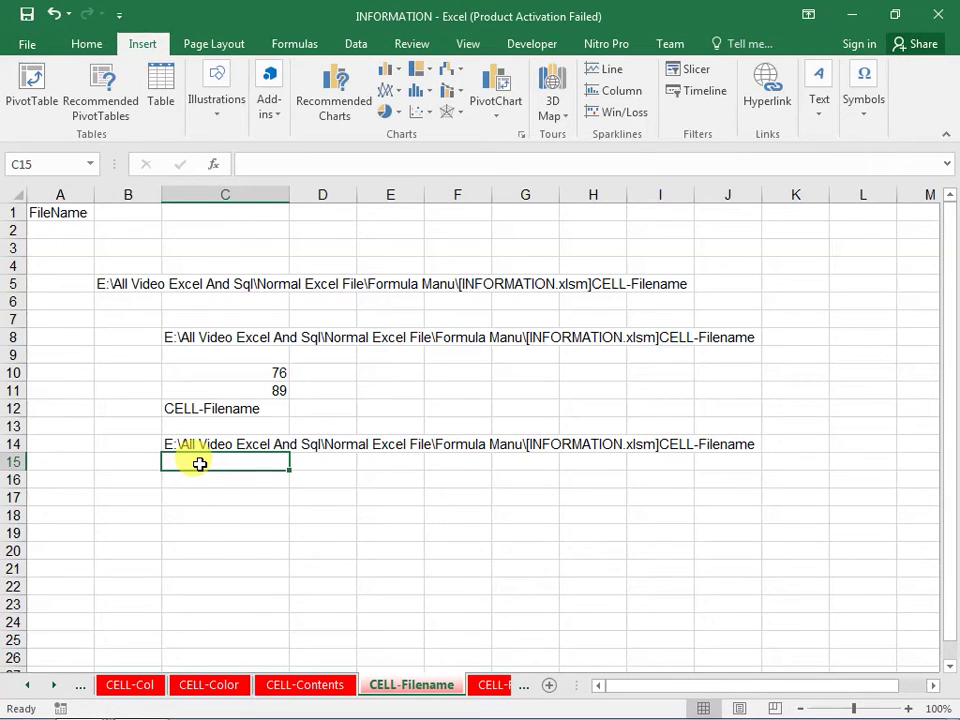
Enter =CELL("filename") in C15 referencing Book1's D13, then switch to Book1.
type("=CELL(")
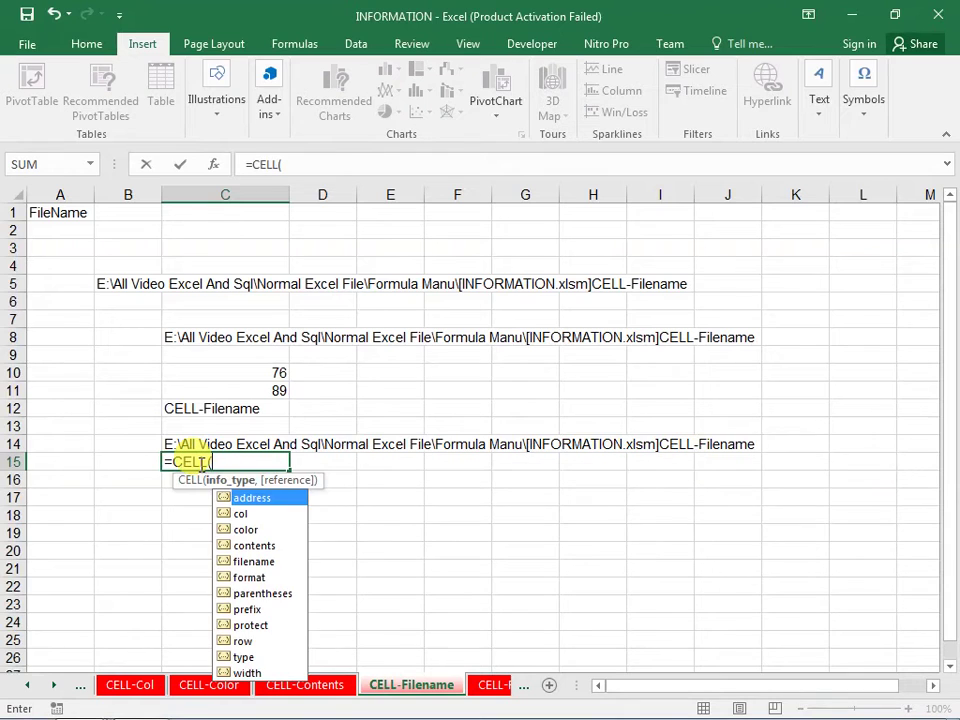
key("BackSpace")
key("Down")
key("Down")
key("Down")
key("Down")
key("Tab")
type(",")
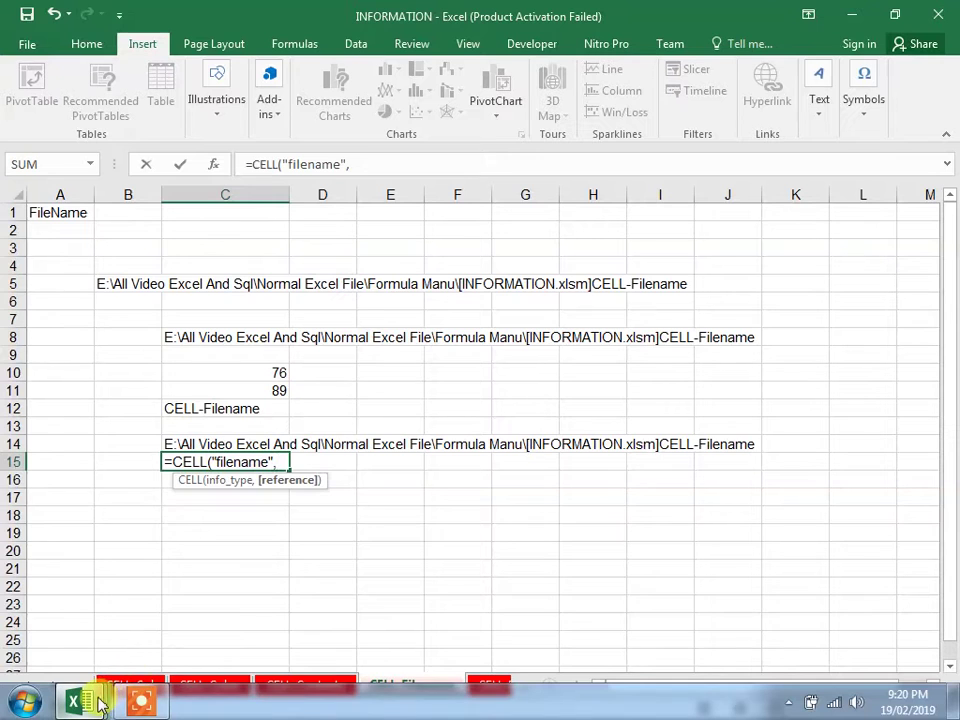
mouse_move(100, 705)
left_click(336, 598)
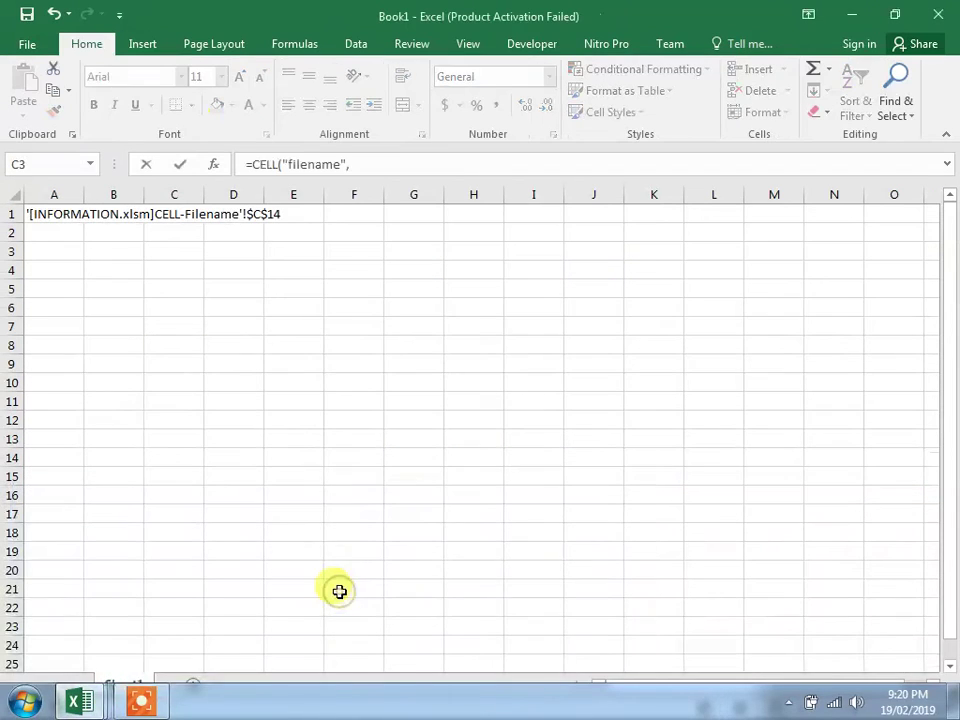
left_click(257, 441)
key("Return")
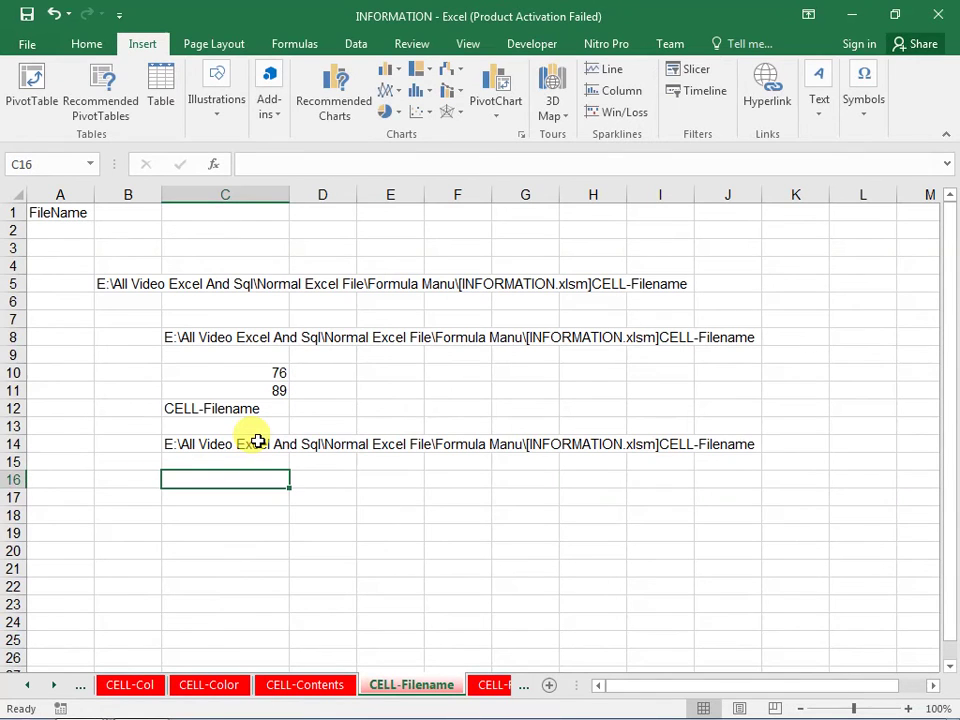
left_click(242, 465)
key("ctrl+Tab")
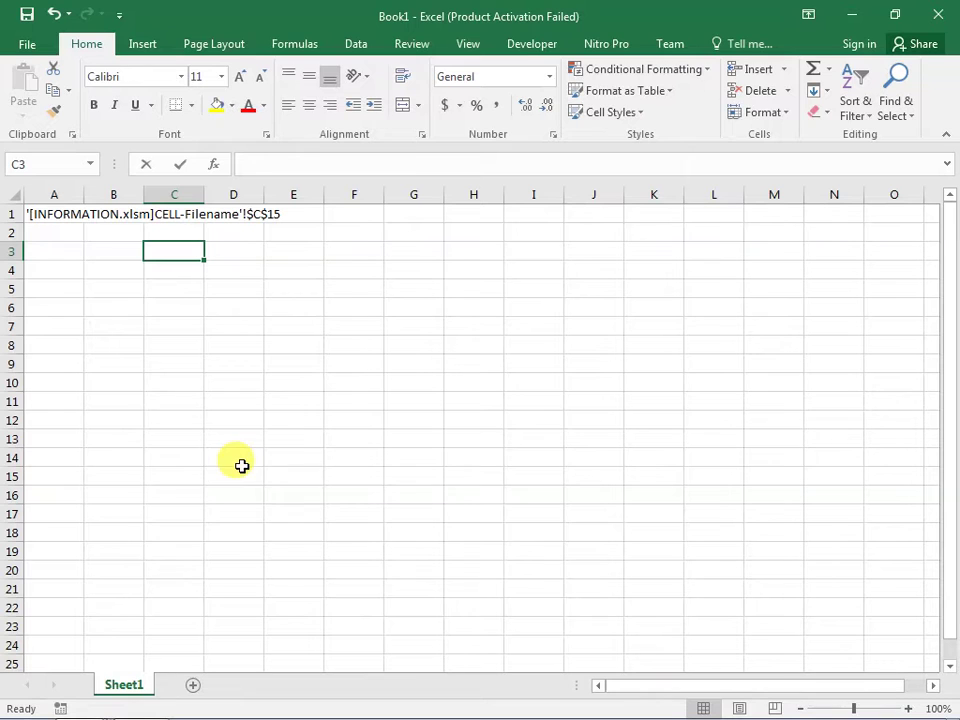
Save Book1 to the Desktop as Book1.xlsx, then refresh INFORMATION's C15 with F2.
left_click(22, 50)
left_click(23, 47)
left_click(21, 51)
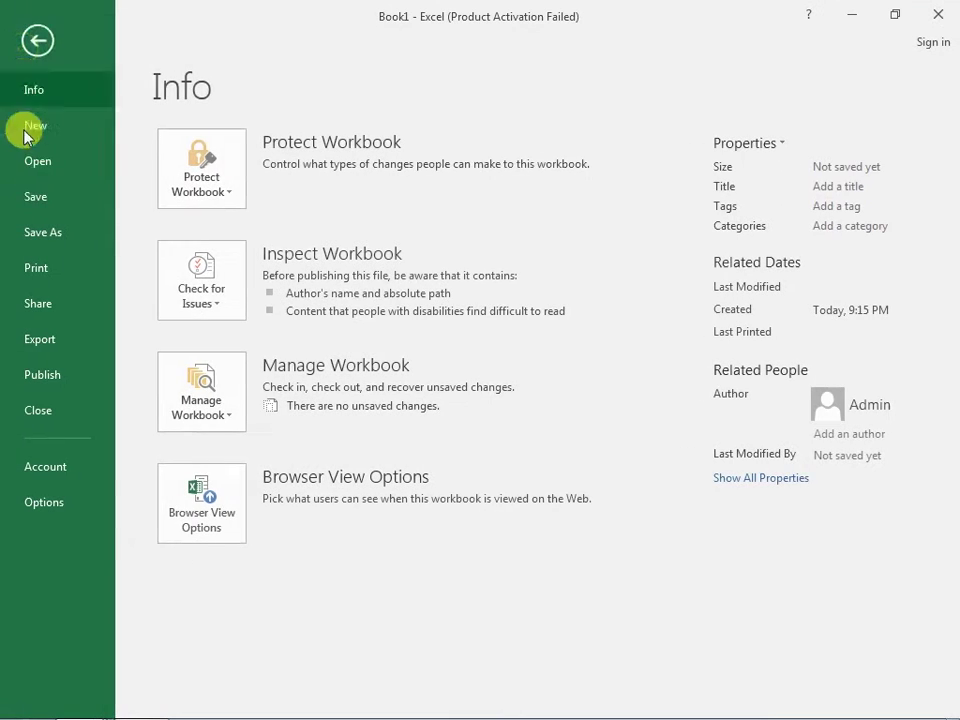
left_click(20, 197)
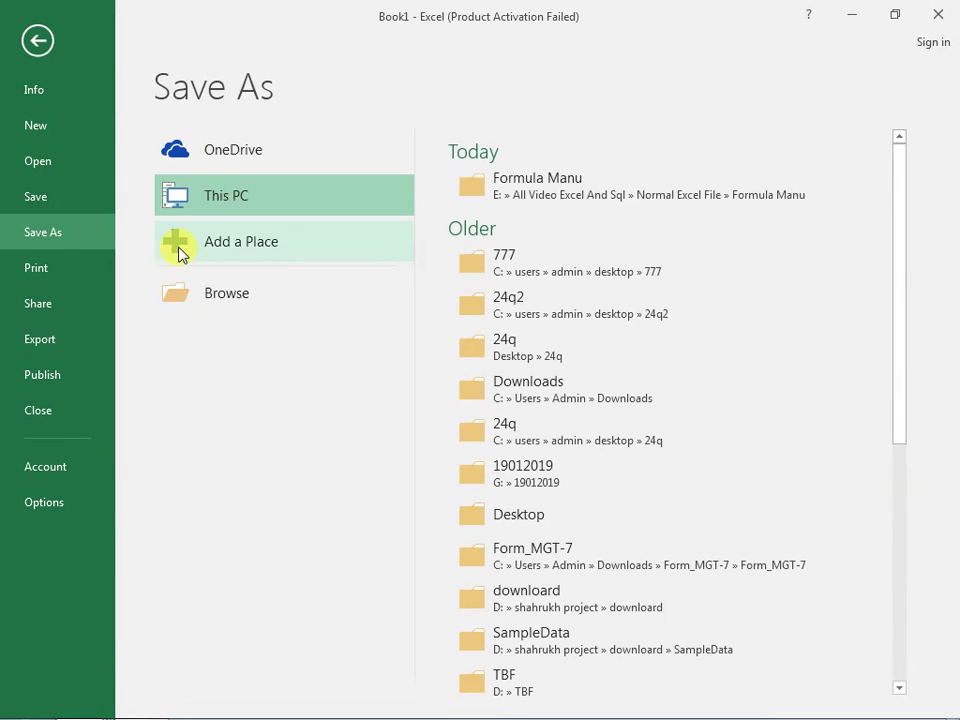
left_click(258, 300)
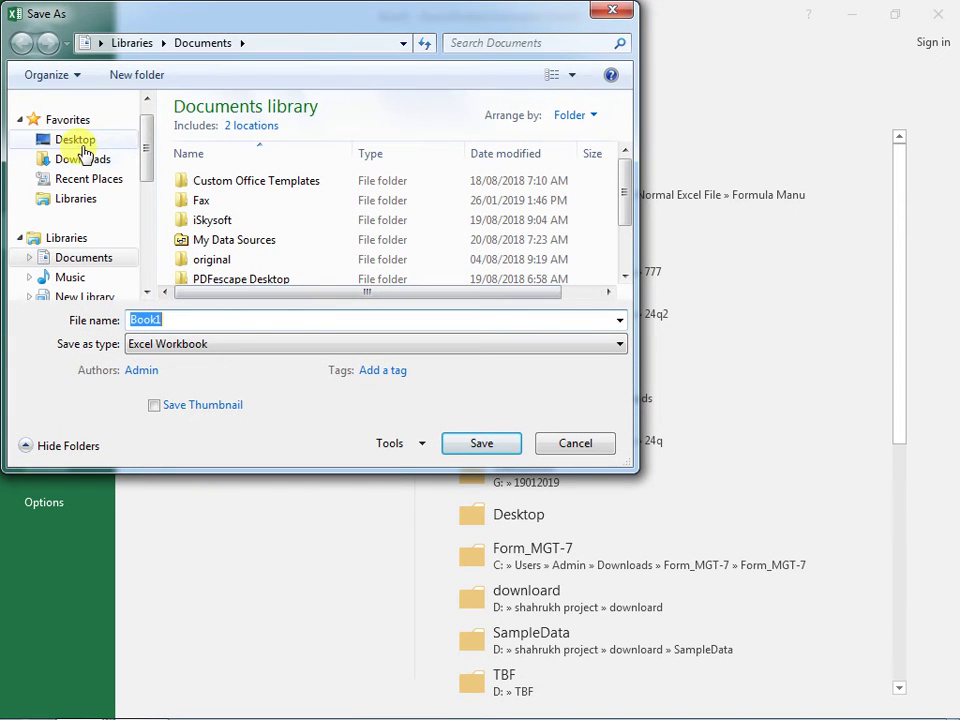
left_click(84, 148)
left_click(503, 450)
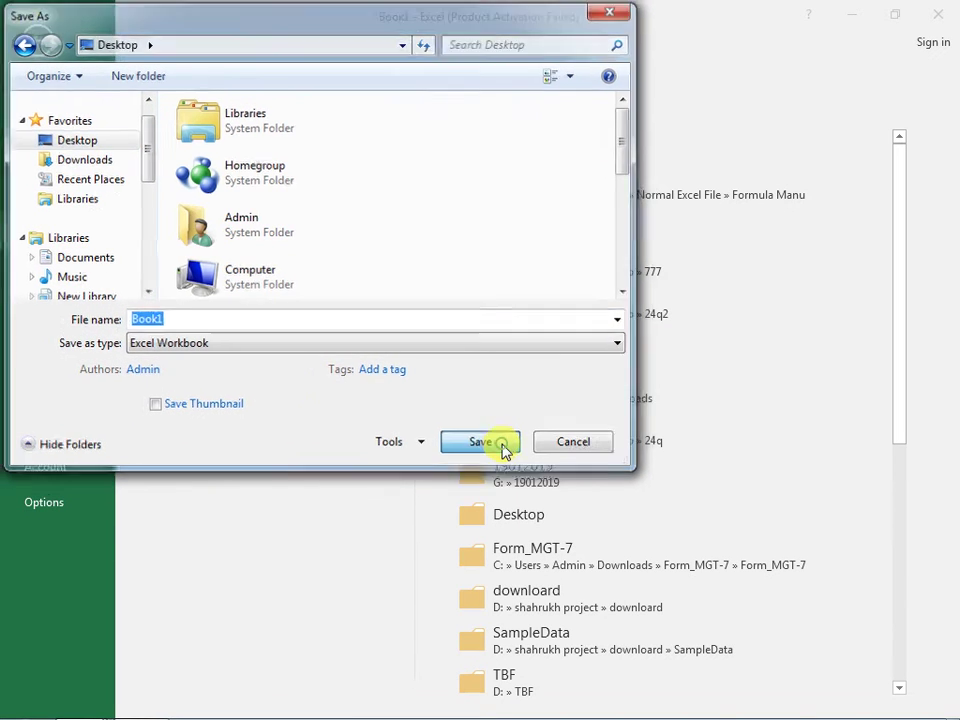
key("alt+Tab")
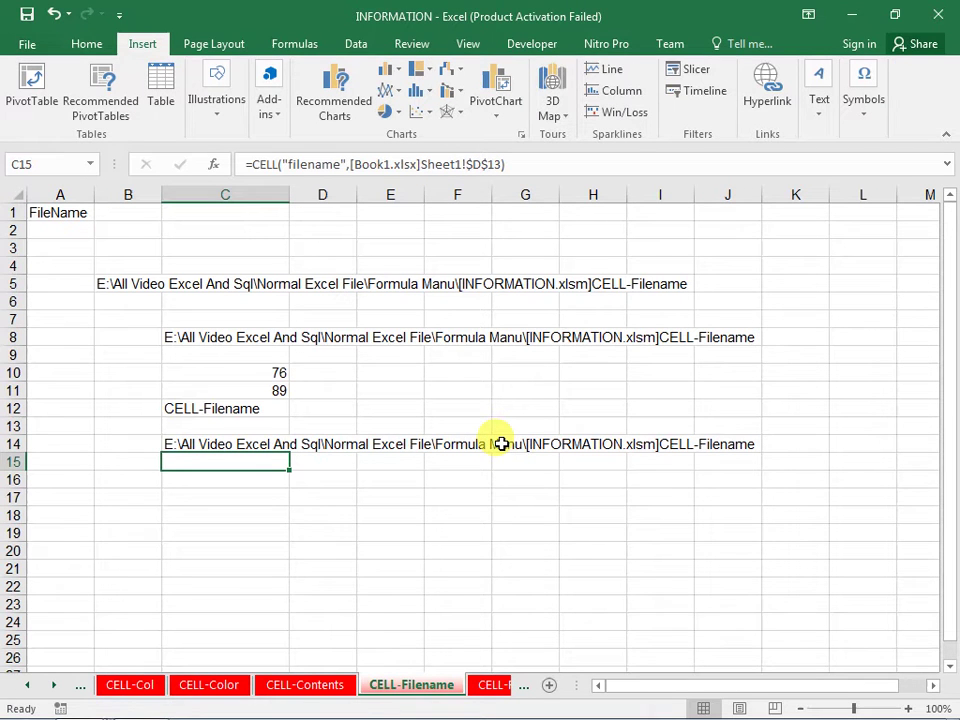
key("F2")
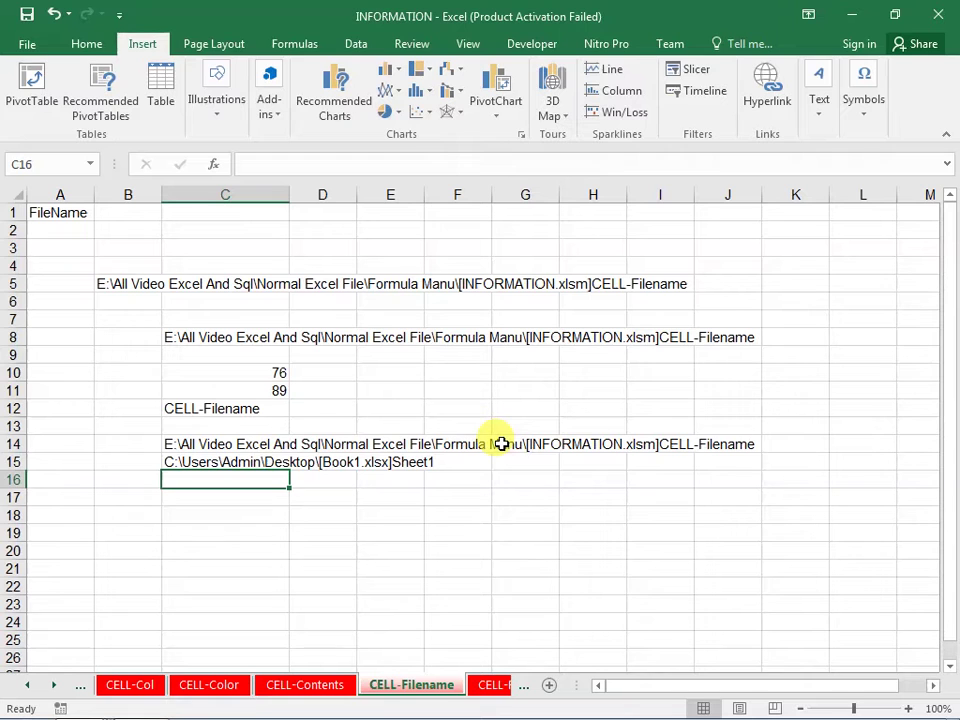
On the CELL-FORMAT sheet, inspect the formulas in A7 and B2.
left_click(493, 684)
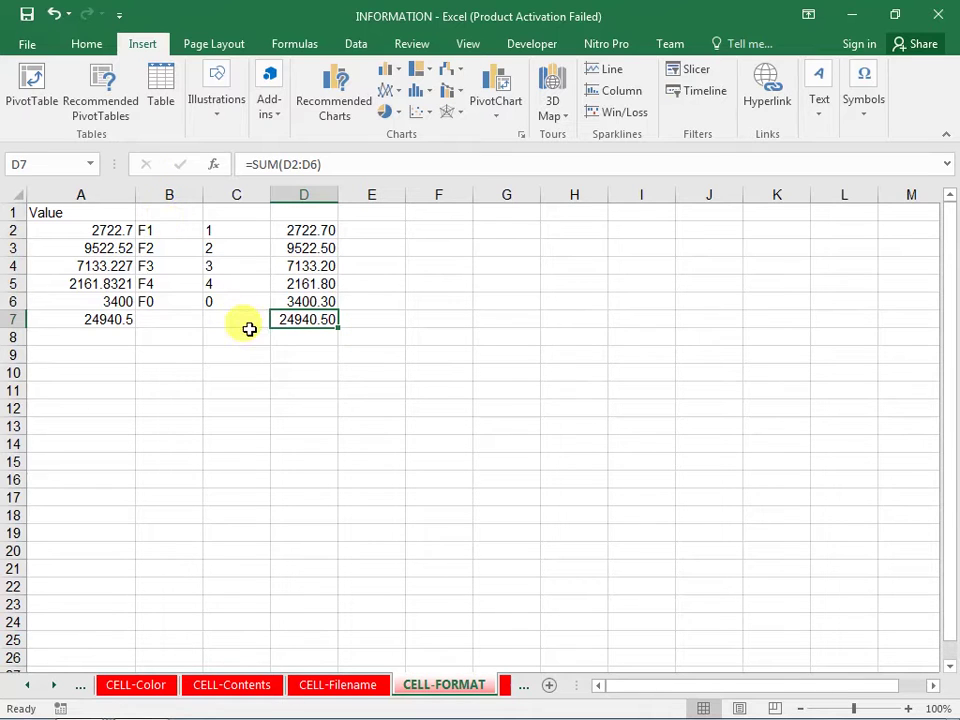
key("Left")
key("Left")
key("Left")
key("Up")
key("Up")
key("Up")
key("Up")
key("Up")
key("Right")
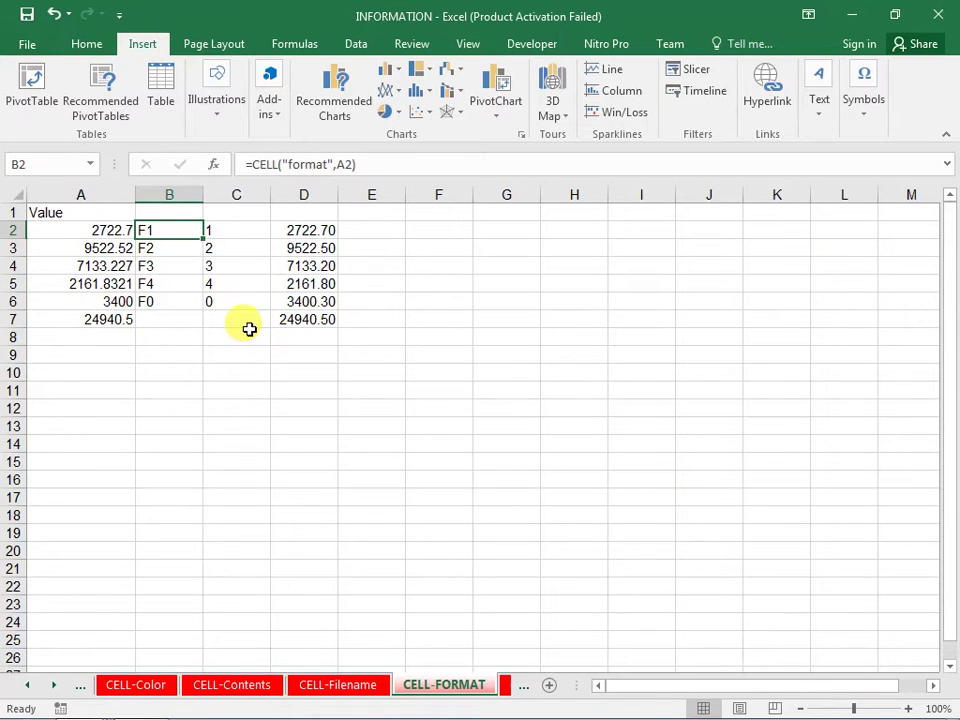
Delete column B, then undo to restore the format codes.
key("ctrl+space")
key("ctrl+minus")
key("ctrl+minus")
key("Delete")
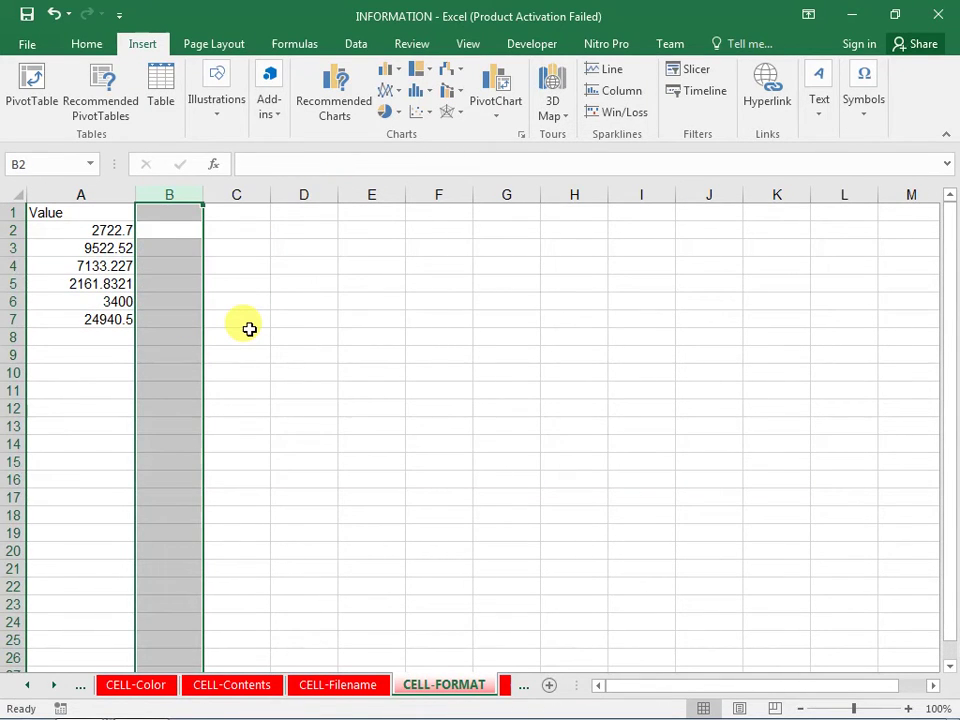
key("Up")
key("Down")
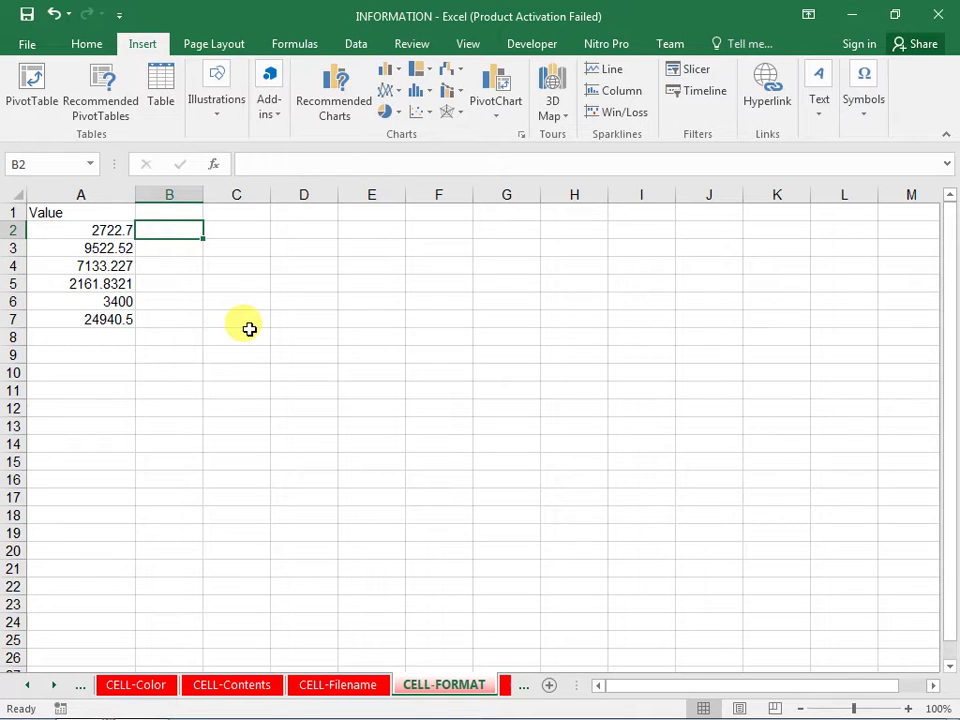
key("Right")
key("ctrl+z")
key("ctrl+z")
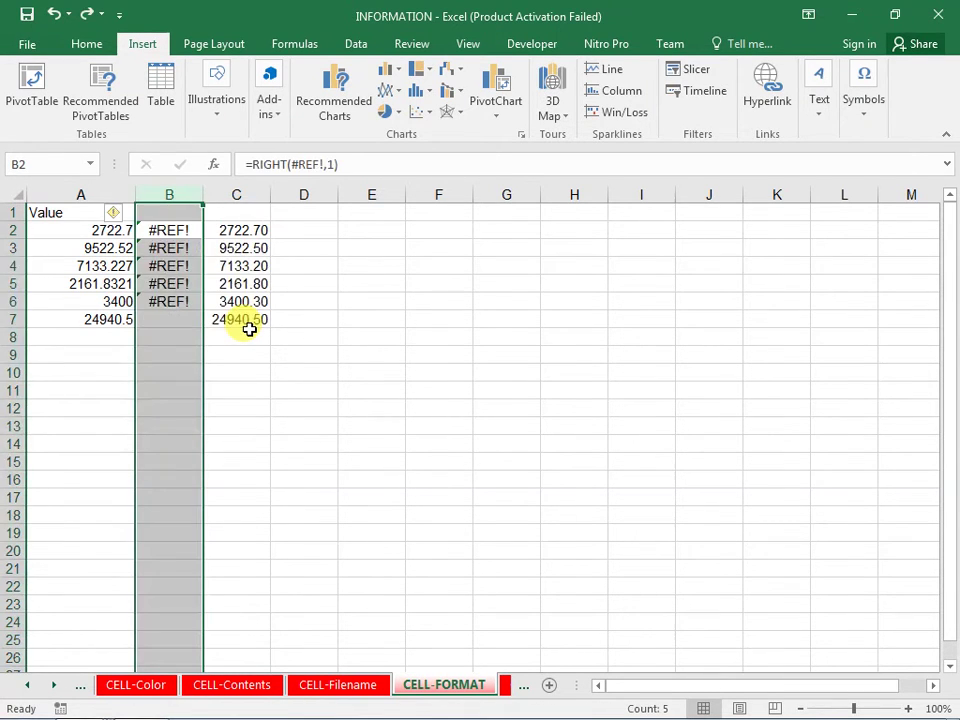
key("ctrl+z")
Switch to CELL-Filename and back, then select A3 to view its full value.
key("ctrl+Page_Up")
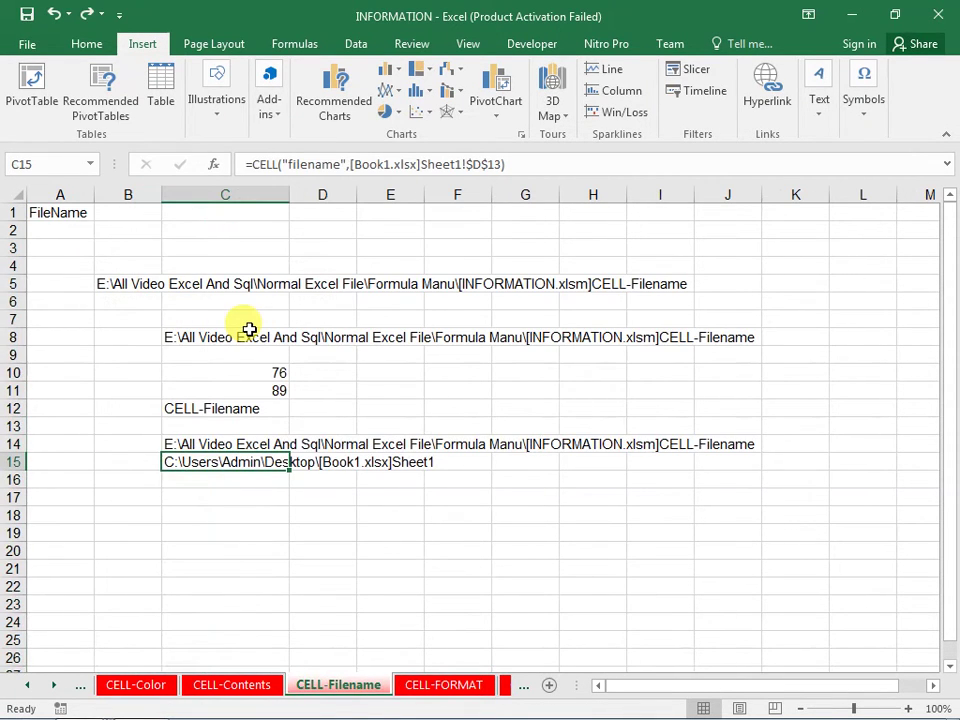
left_click(440, 685)
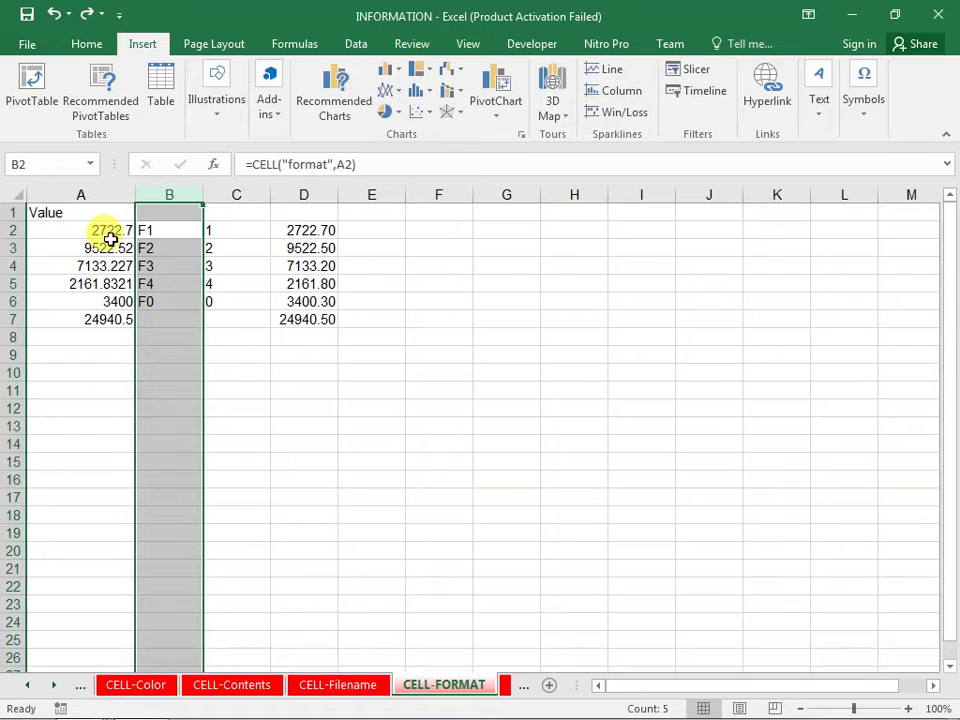
left_click(113, 246)
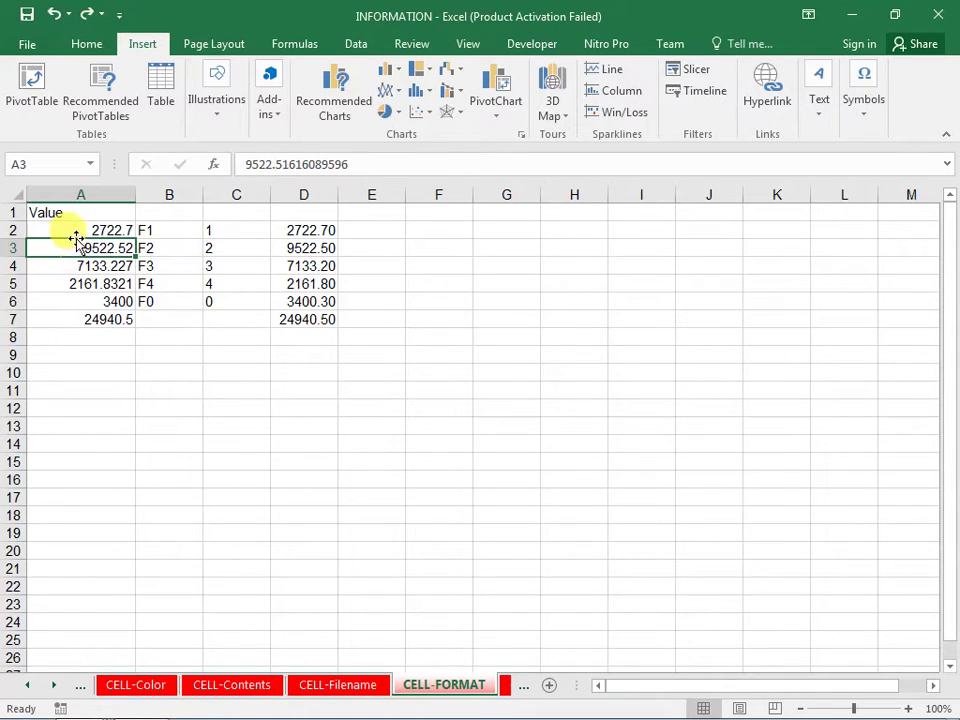
left_click(84, 234)
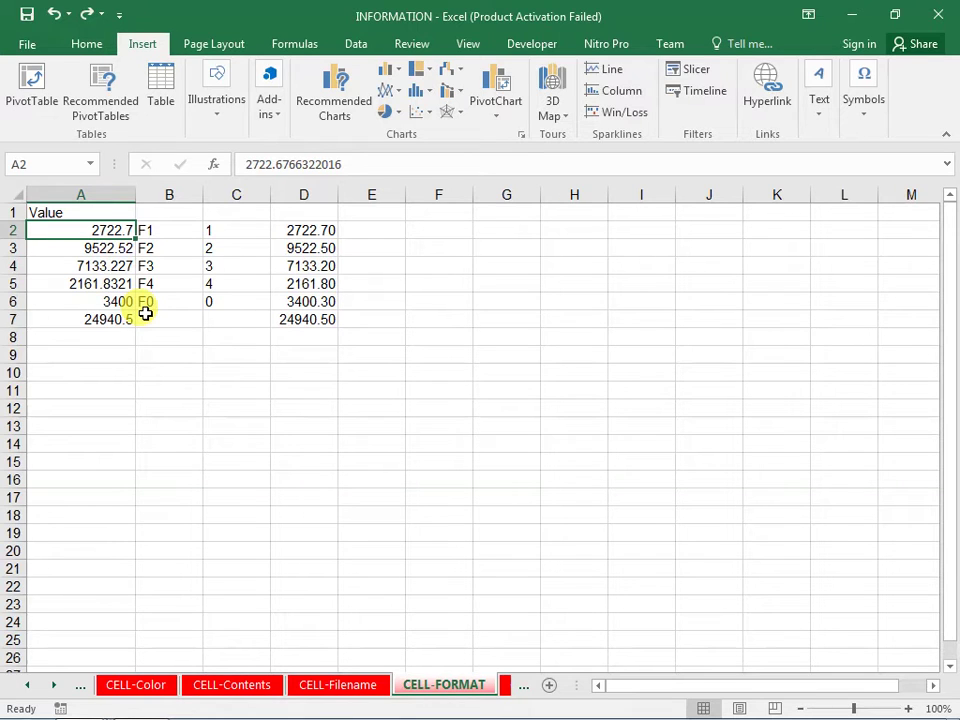
Cancel a trial SUM in A9 and magnify the screen to read the column A values.
key("Down")
key("Down")
key("Down")
key("Down")
key("Down")
key("Down")
key("Down")
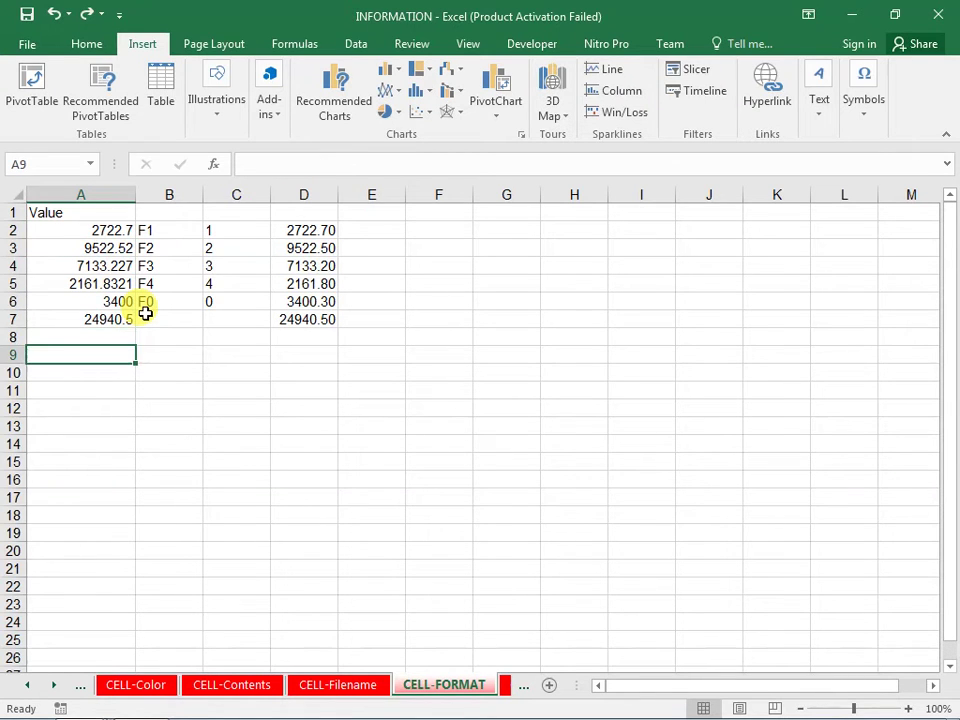
type("=SUM(")
key("Up")
key("Up")
key("Escape")
key("super+plus")
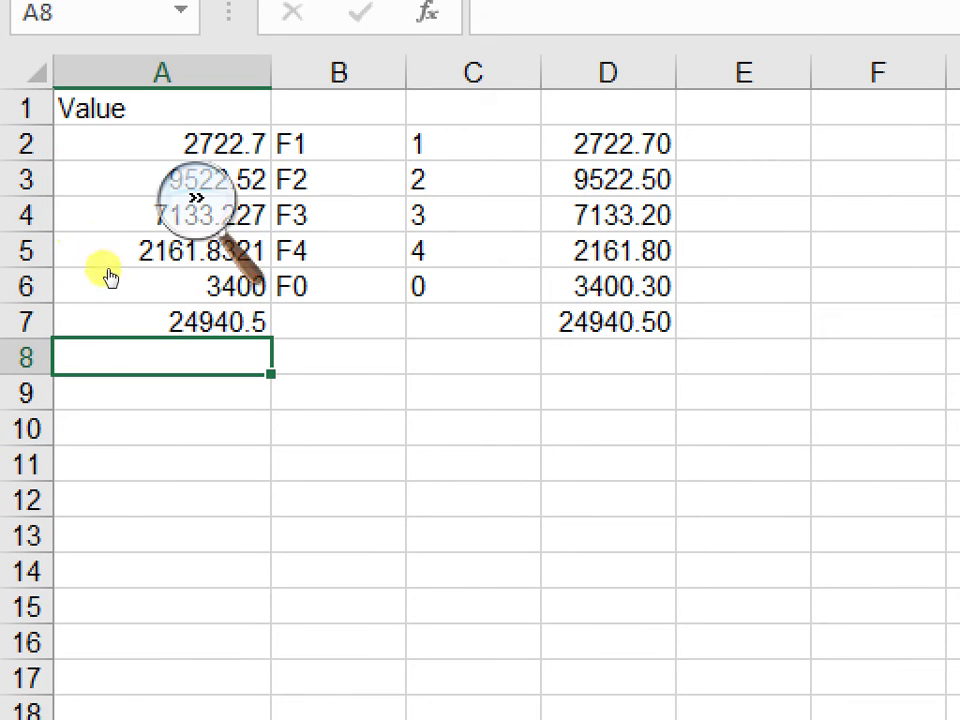
left_click(91, 273)
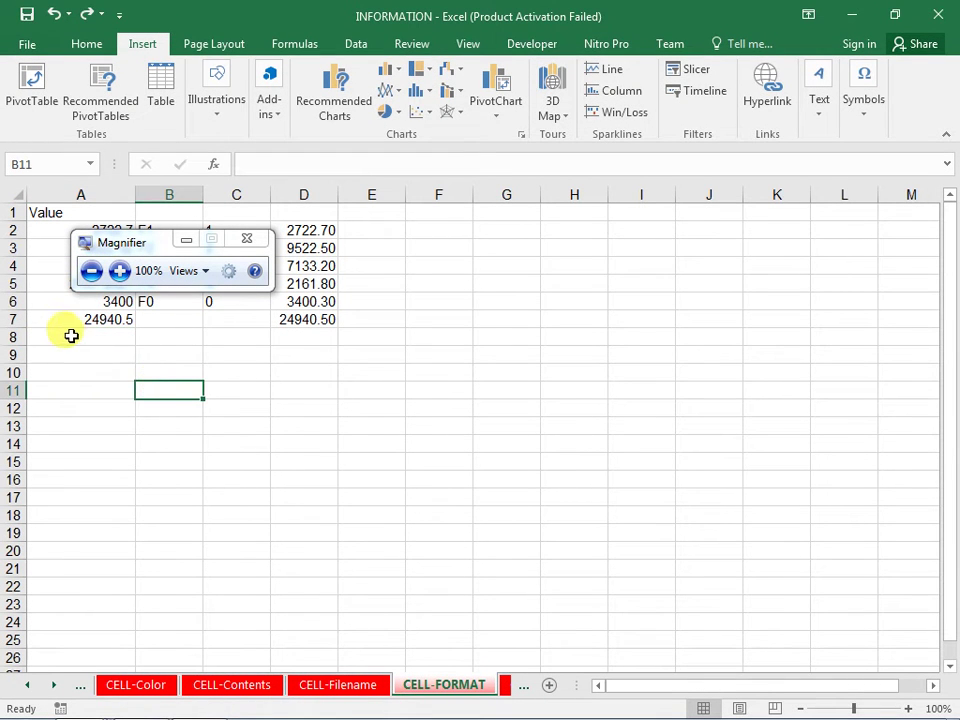
left_click(71, 336)
left_click(246, 239)
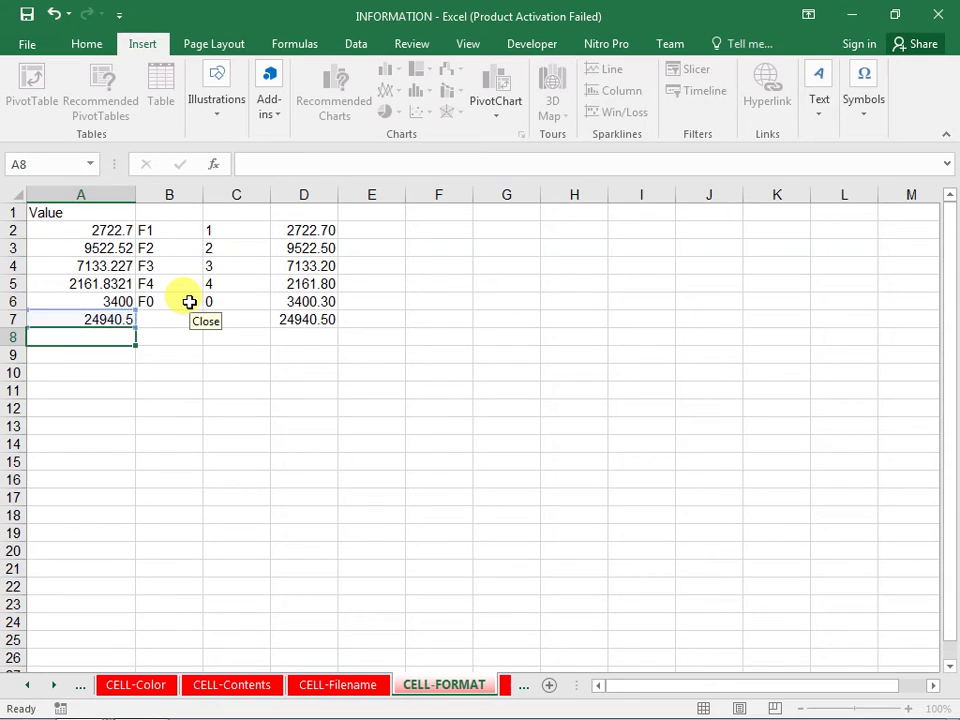
Enter =SUM(A2:A7) in A8.
type("=SUM(")
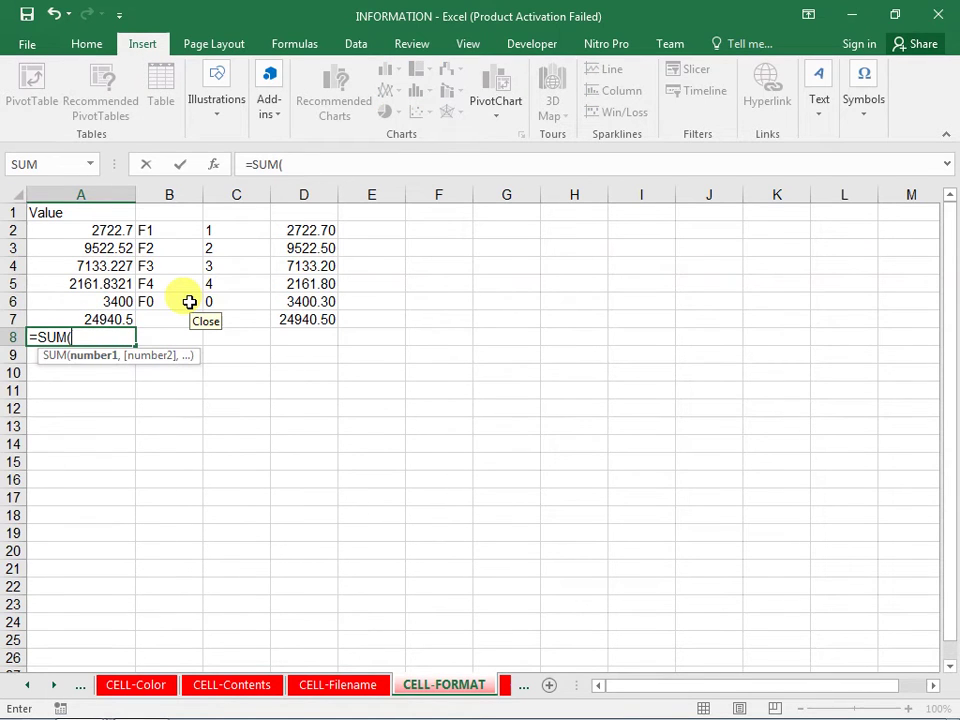
key("Up")
key("shift+Up")
key("shift+Up")
key("shift+Up")
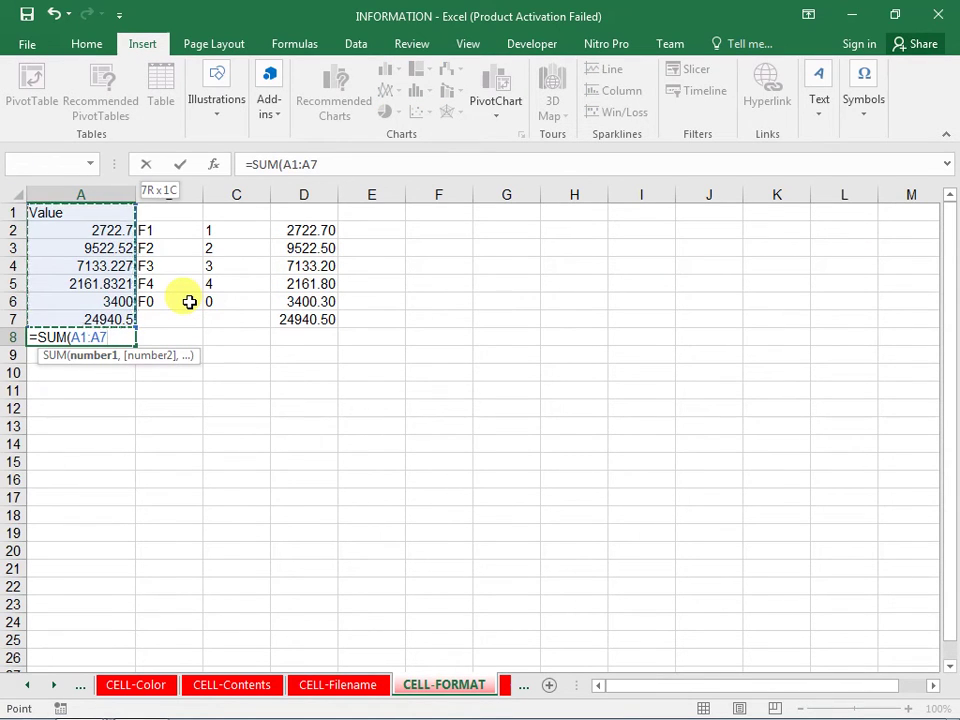
key("shift+Down")
key("Return")
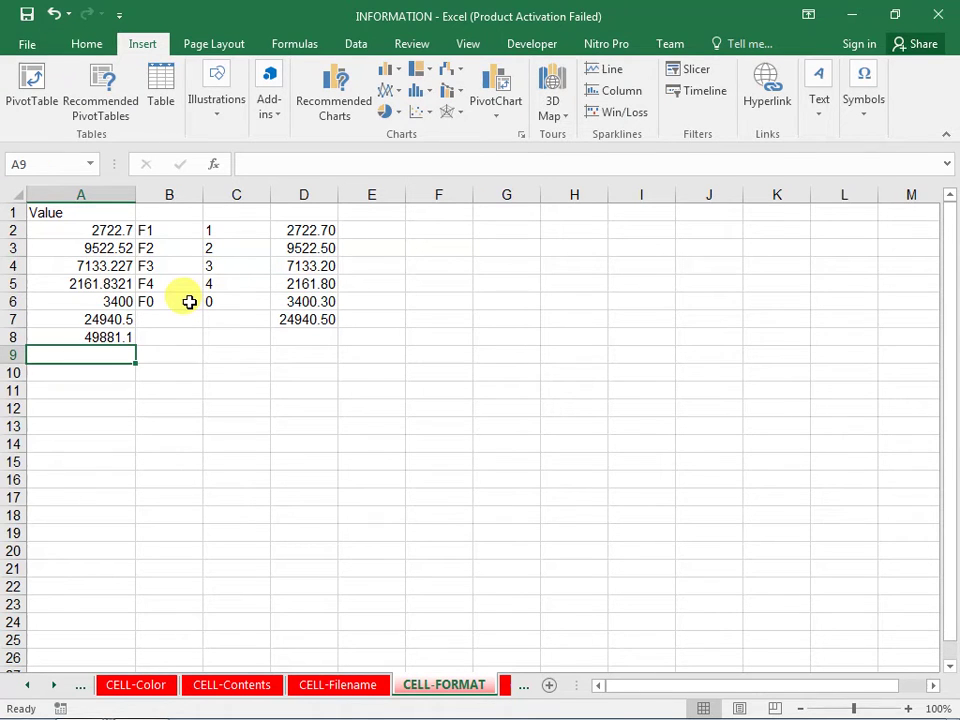
Clear A7:A8 and use AutoSum in A7 to total A2:A6 as 24940.5.
left_click(120, 316)
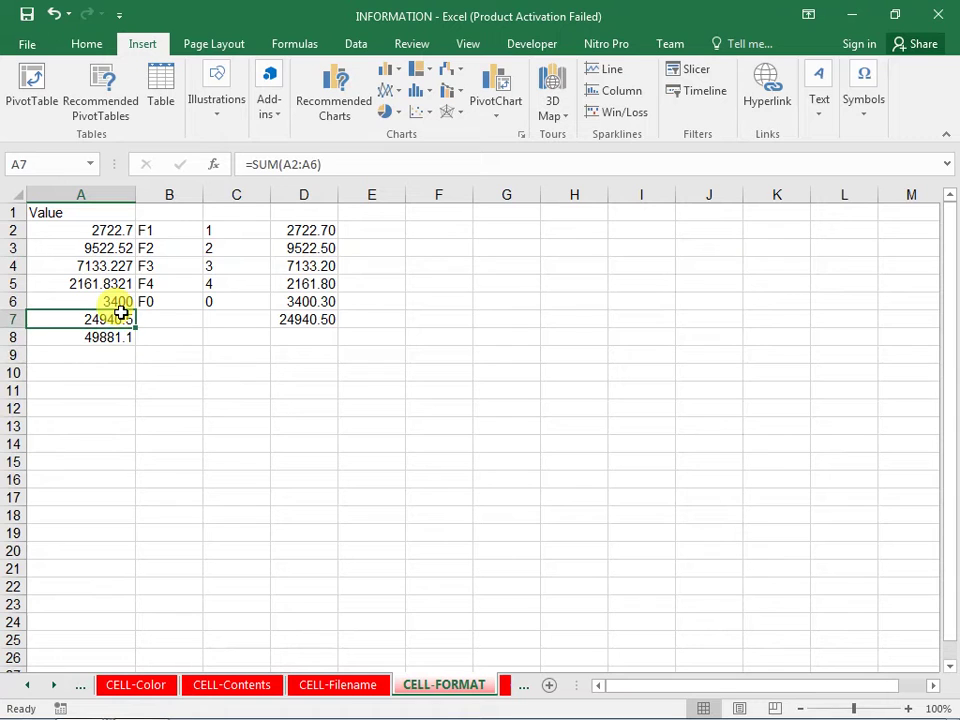
key("shift+Down")
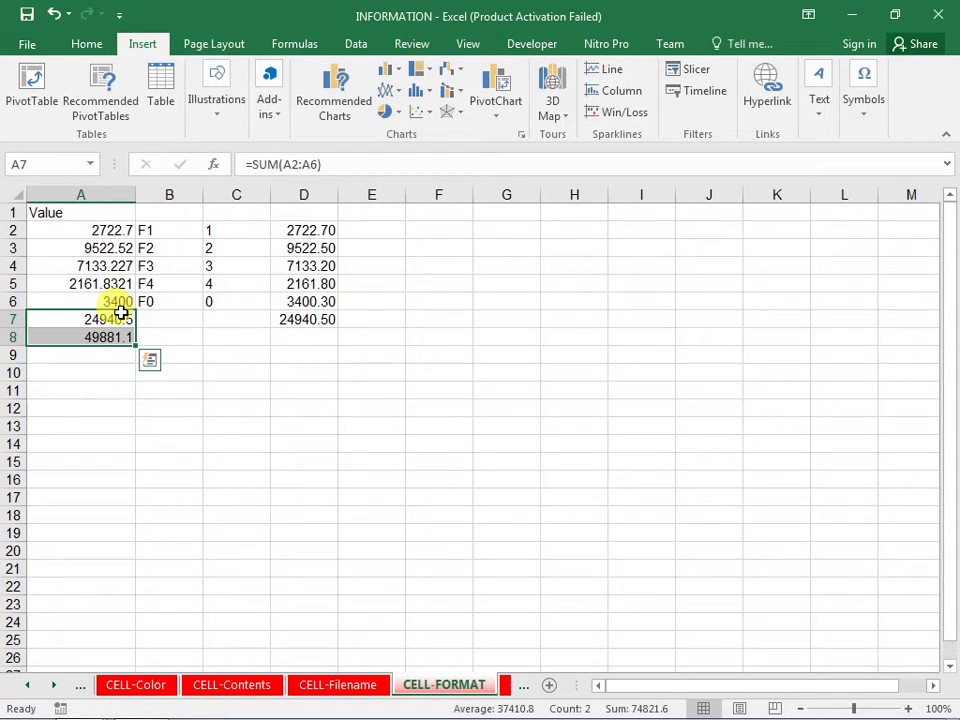
key("Delete")
key("Up")
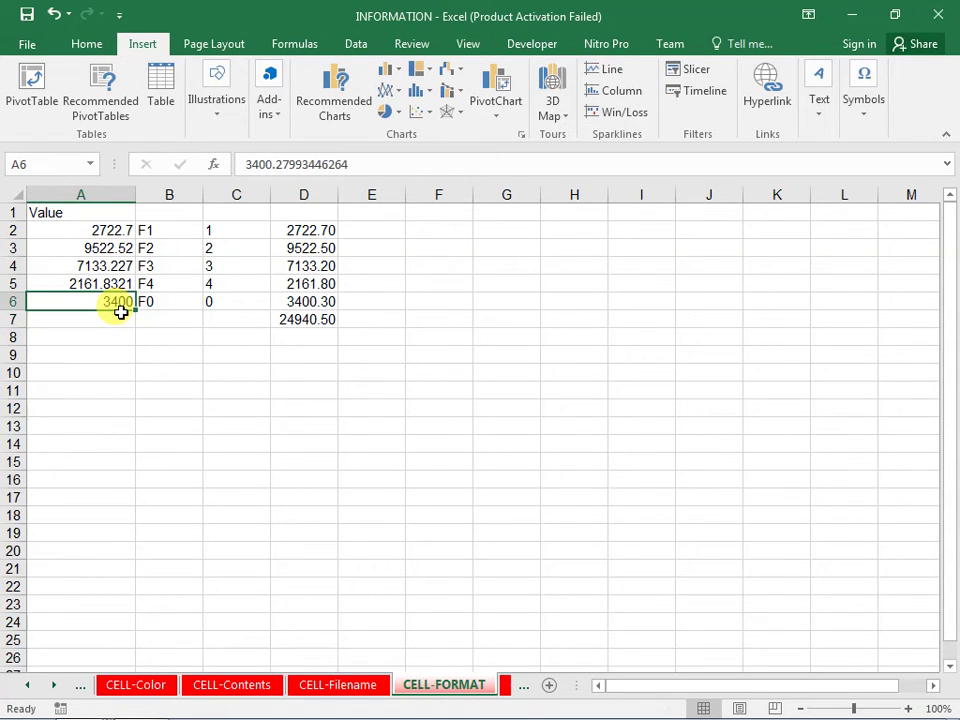
key("Down")
key("alt+equal")
key("Return")
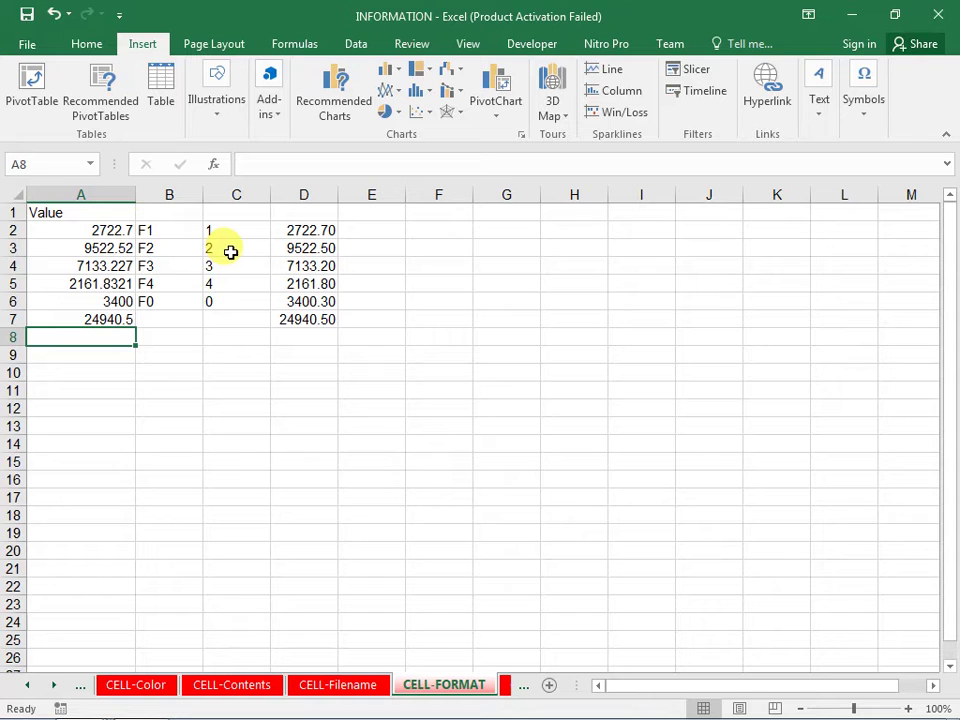
Enter =CELL("format") in F2 without a cell reference.
left_click(438, 231)
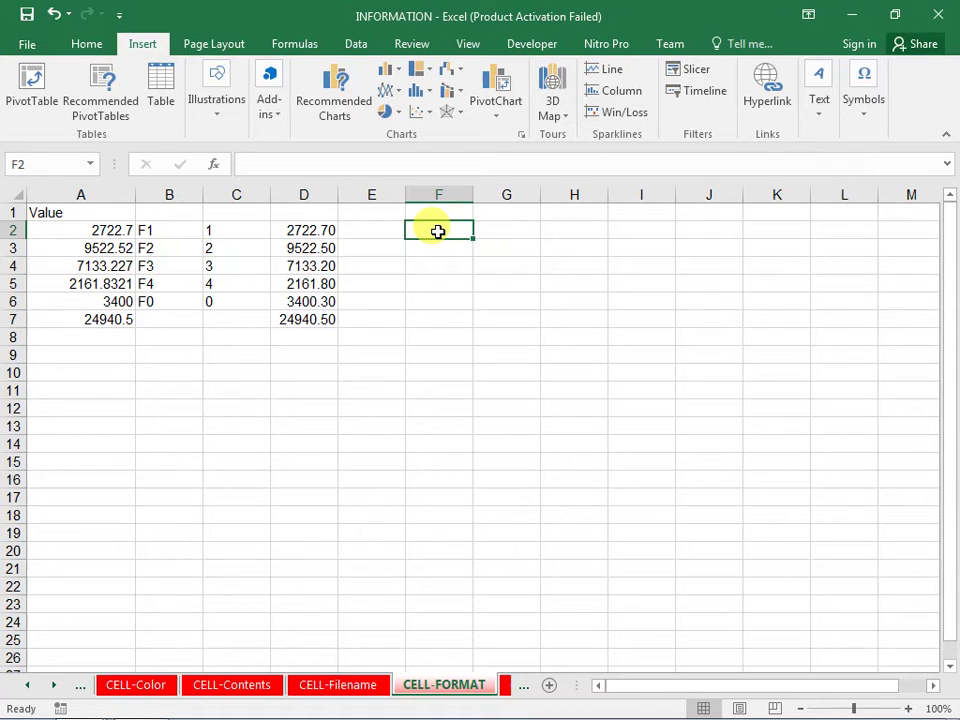
type("=CEL")
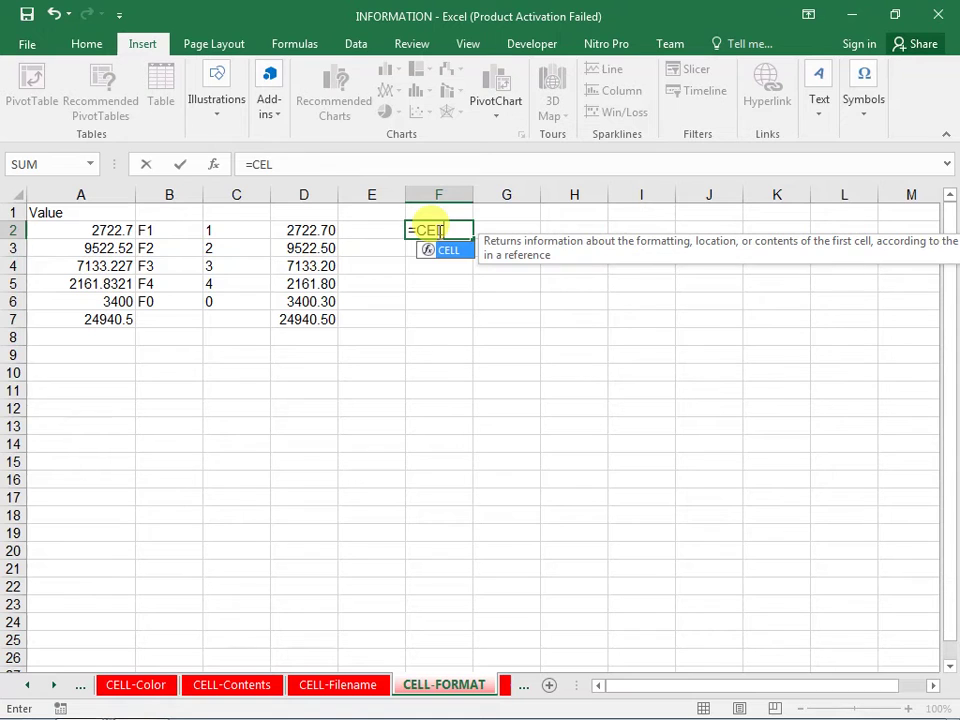
key("Tab")
key("Down")
key("Down")
key("Down")
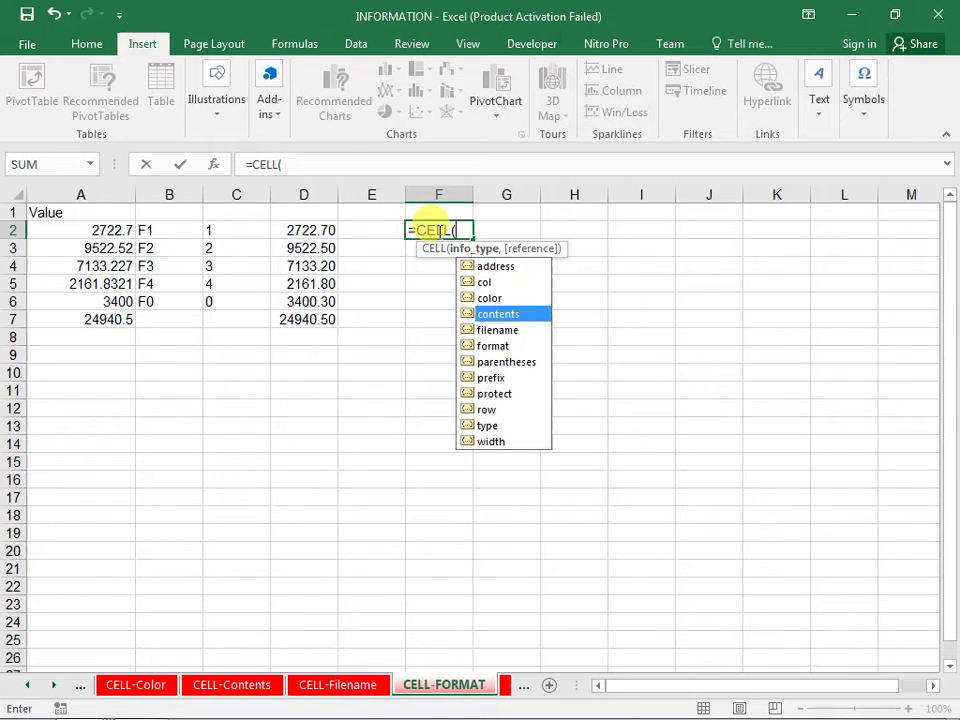
key("Down")
key("Down")
key("Tab")
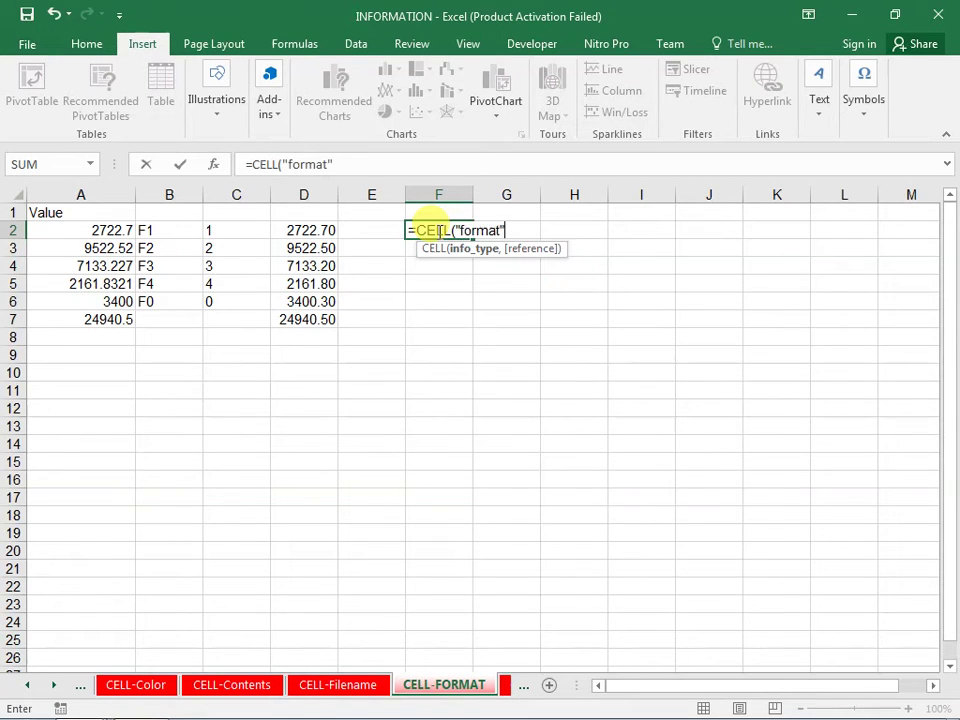
key("ctrl+Return")
Re-enter F2 as =CELL("format",A2), returning F1.
key("Left")
key("Left")
key("Left")
key("Right")
key("Right")
key("Right")
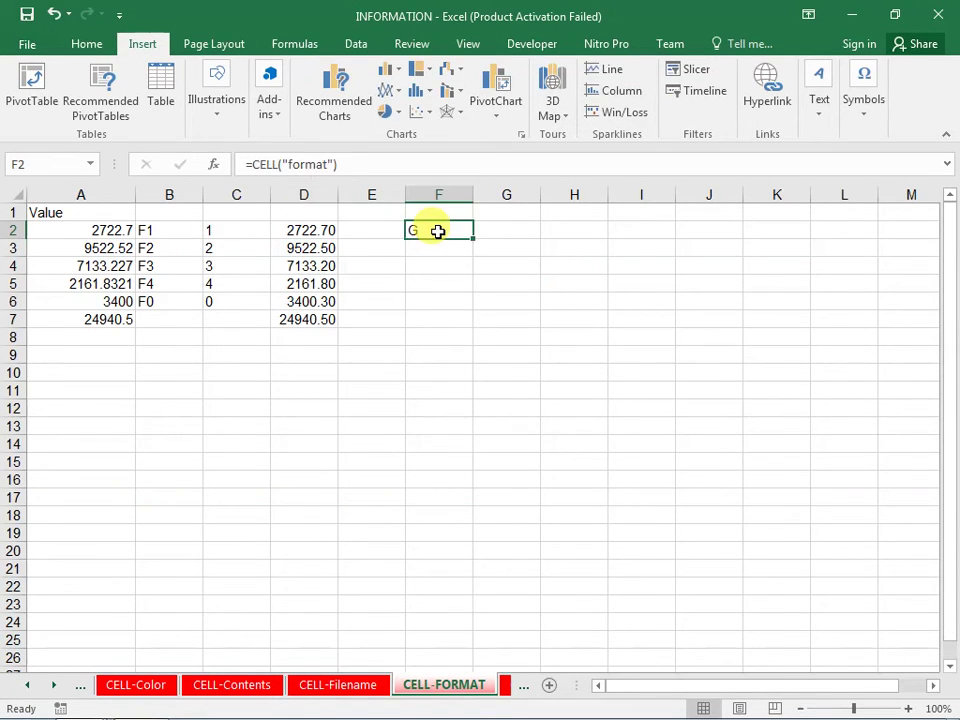
type("=CEL")
key("Tab")
key("Down")
key("Down")
key("Down")
key("Down")
key("Down")
key("Tab")
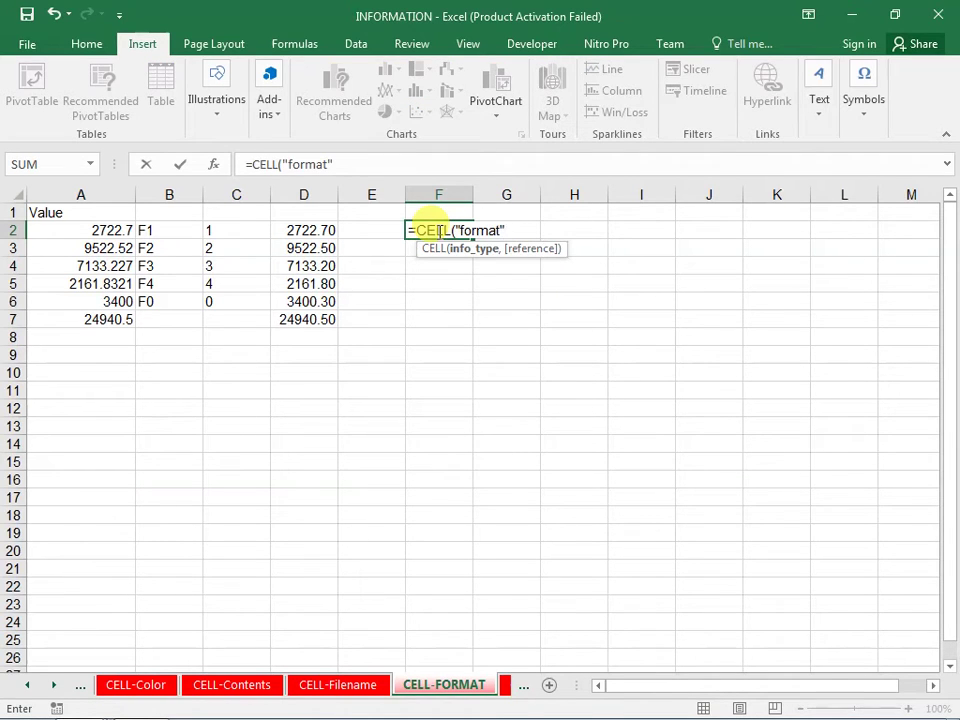
type(",")
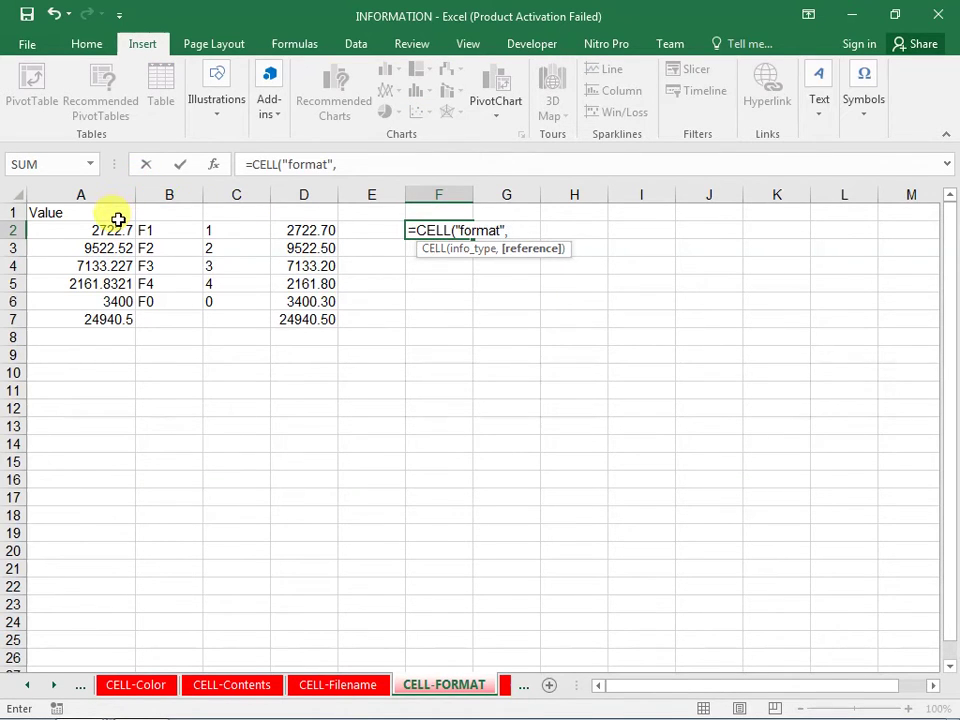
left_click(106, 228)
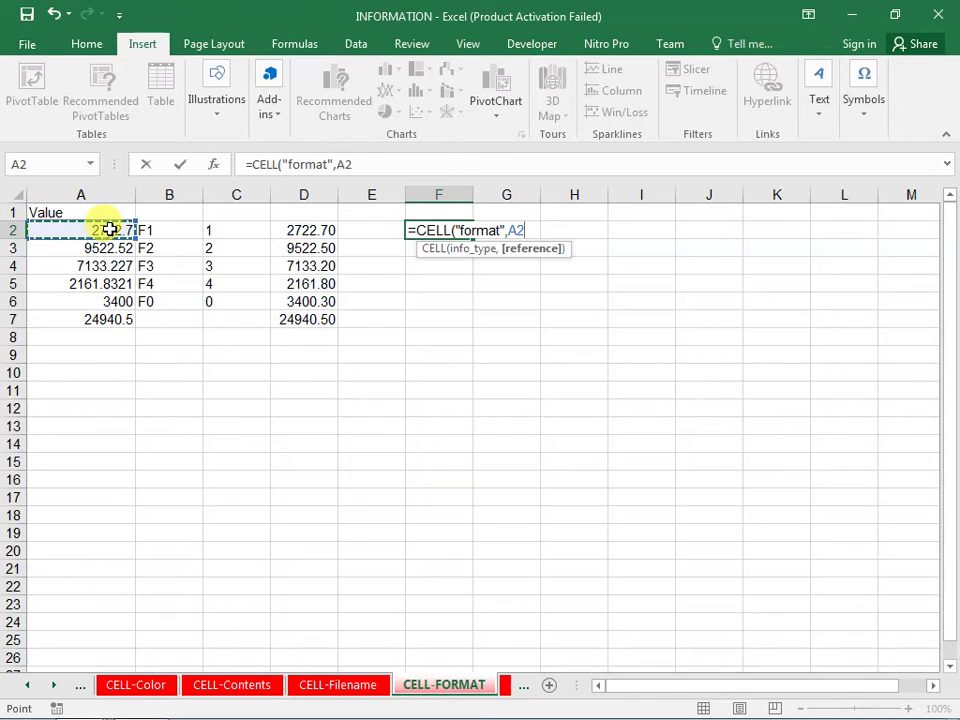
key("Return")
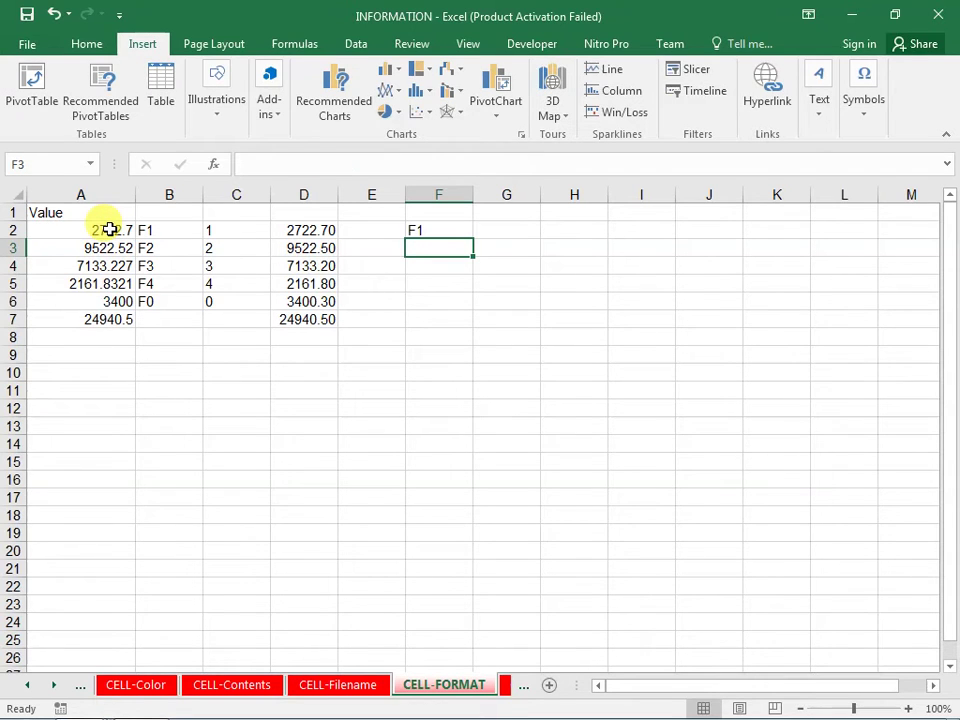
Fill the format formula down F3:F7, returning F2, F3, F4, F0 and F1.
key("ctrl+d")
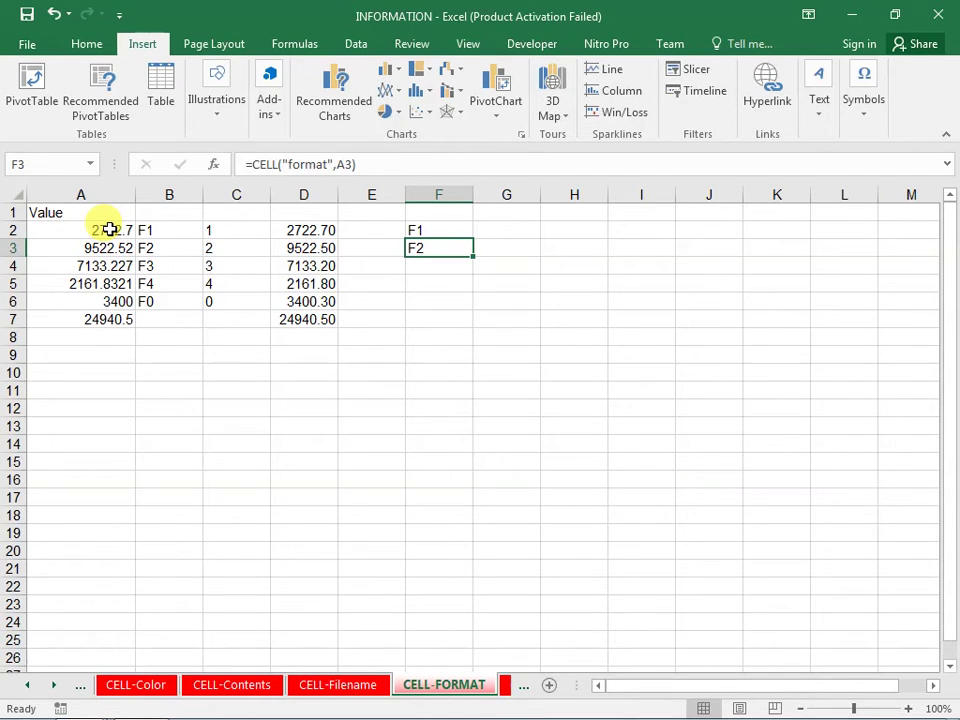
key("Down")
key("ctrl+d")
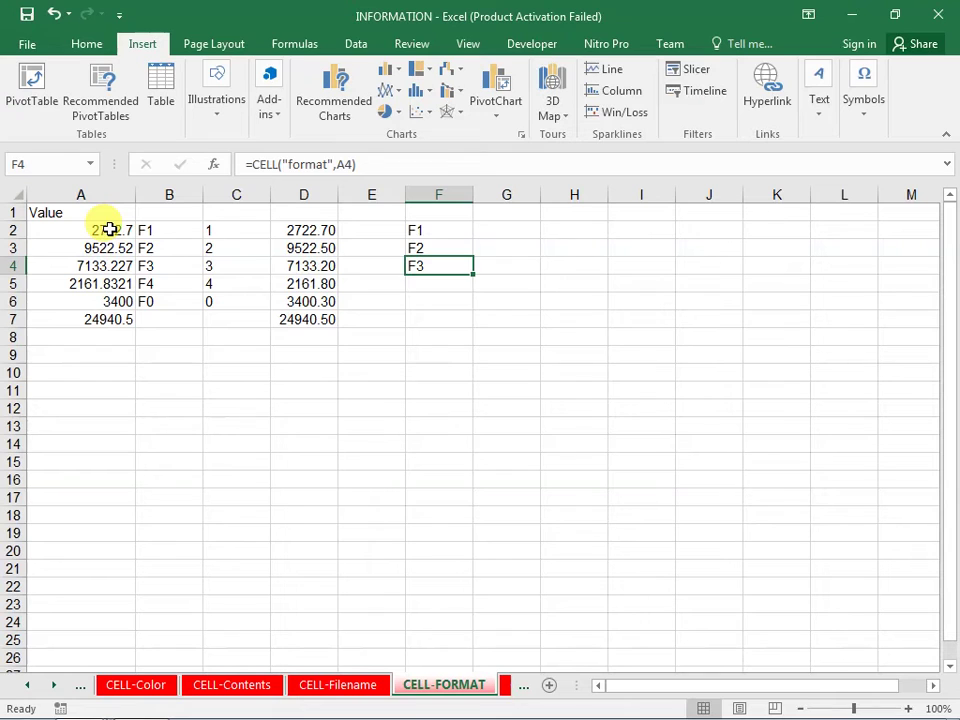
key("Down")
key("ctrl+d")
key("Down")
key("ctrl+d")
key("Down")
key("ctrl+d")
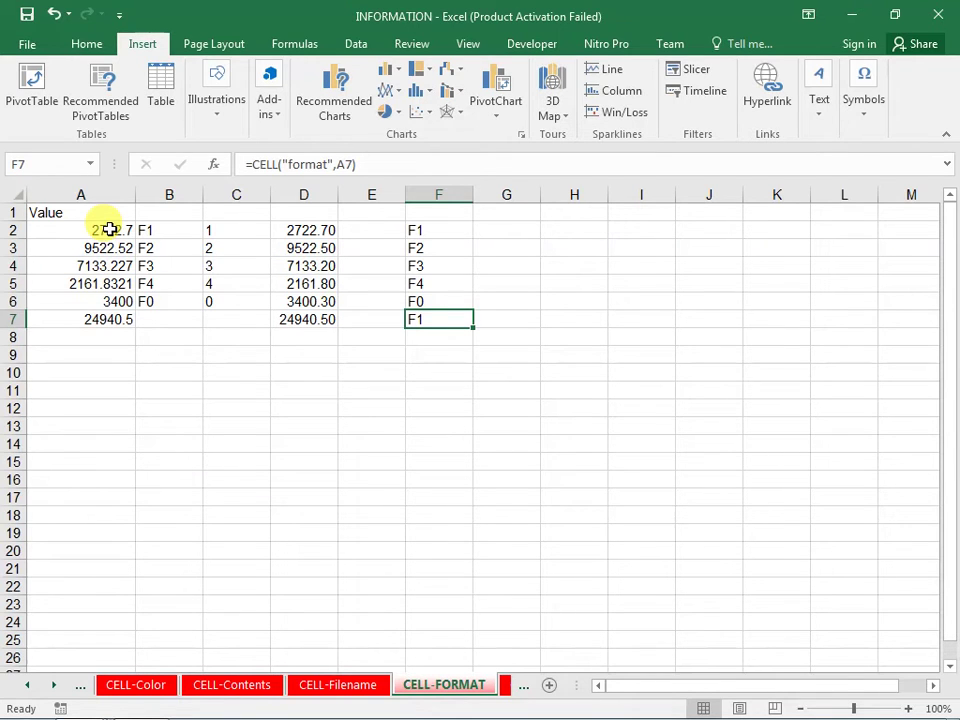
Enter =RIGHT(F2,1) in G2 and fill it down G2:G7 to get decimal counts.
key("ctrl+Up")
key("Right")
type("=RIGHT(")
key("Left")
type(",1")
key("Return")
key("Up")
key("Left")
key("ctrl+Down")
key("Right")
key("ctrl+shift+Up")
key("ctrl+d")
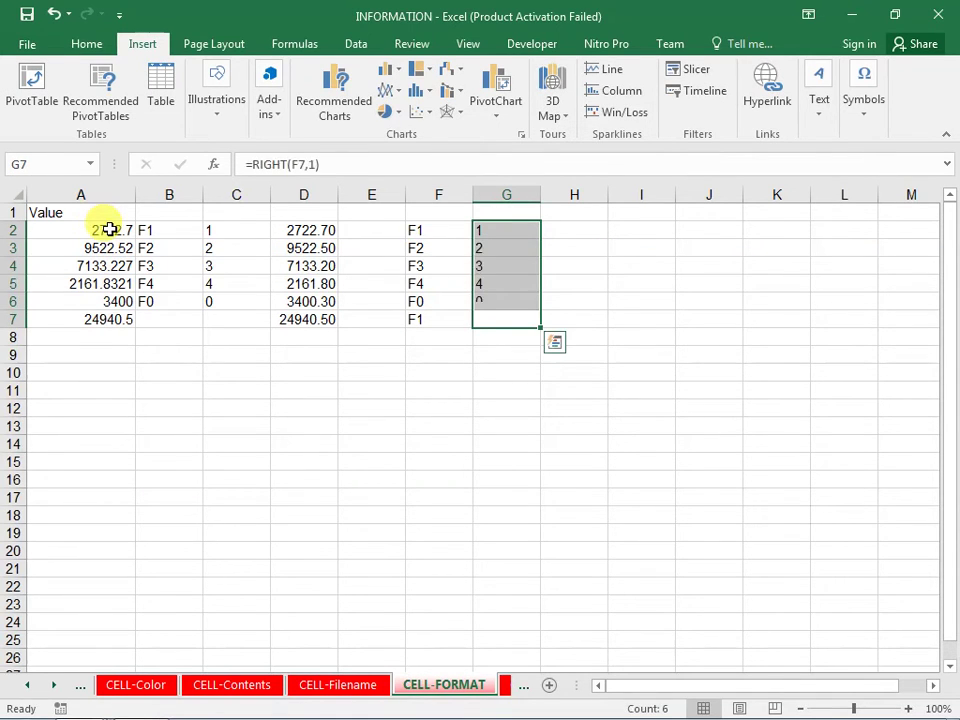
Enter =ROUND(A2,G2) in H2.
key("ctrl+Up")
key("Right")
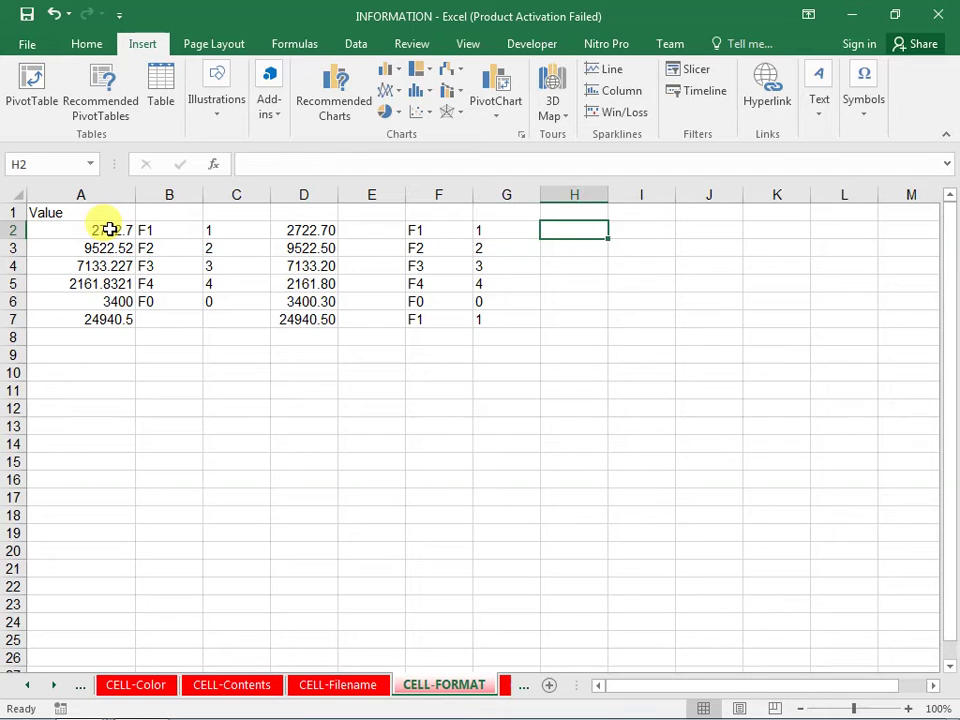
type("=RO")
left_click(108, 229)
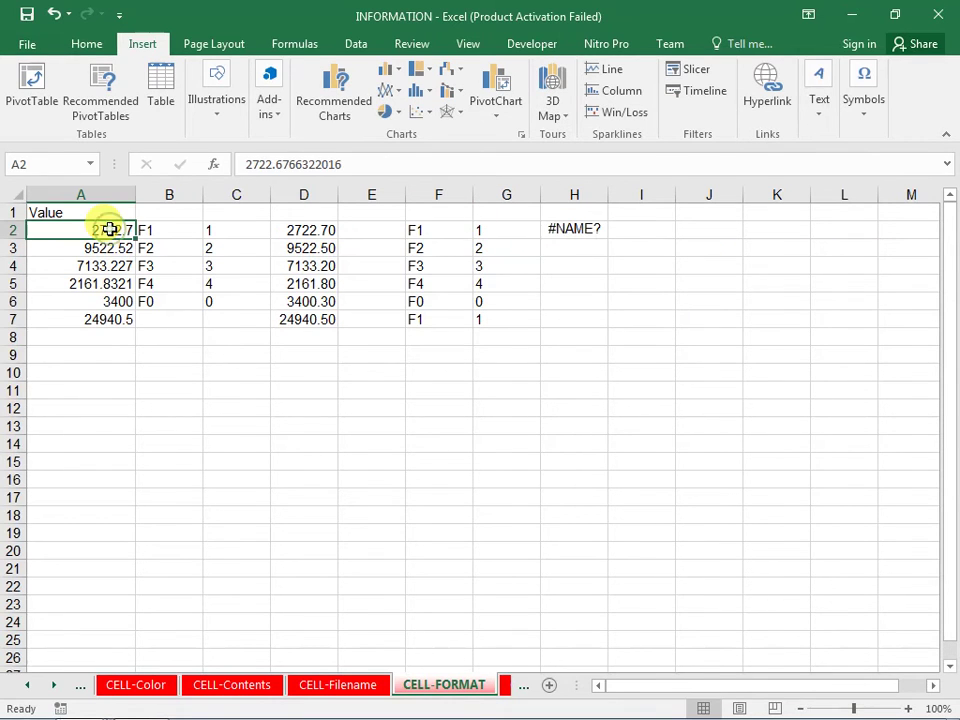
key("Right")
key("Right")
key("Right")
key("Right")
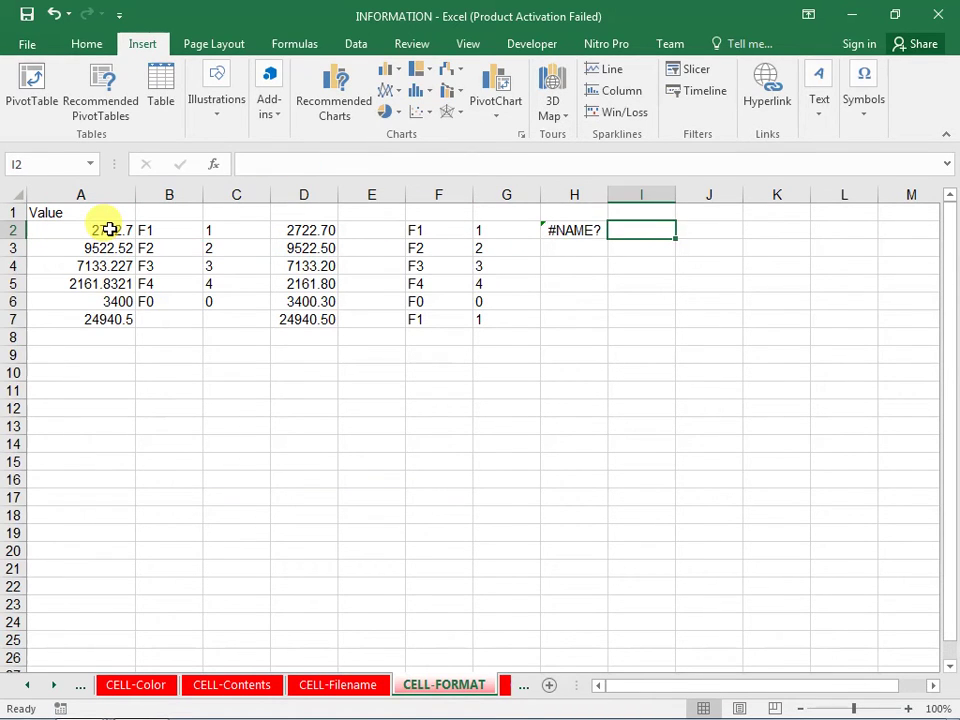
key("Left")
type("=RO")
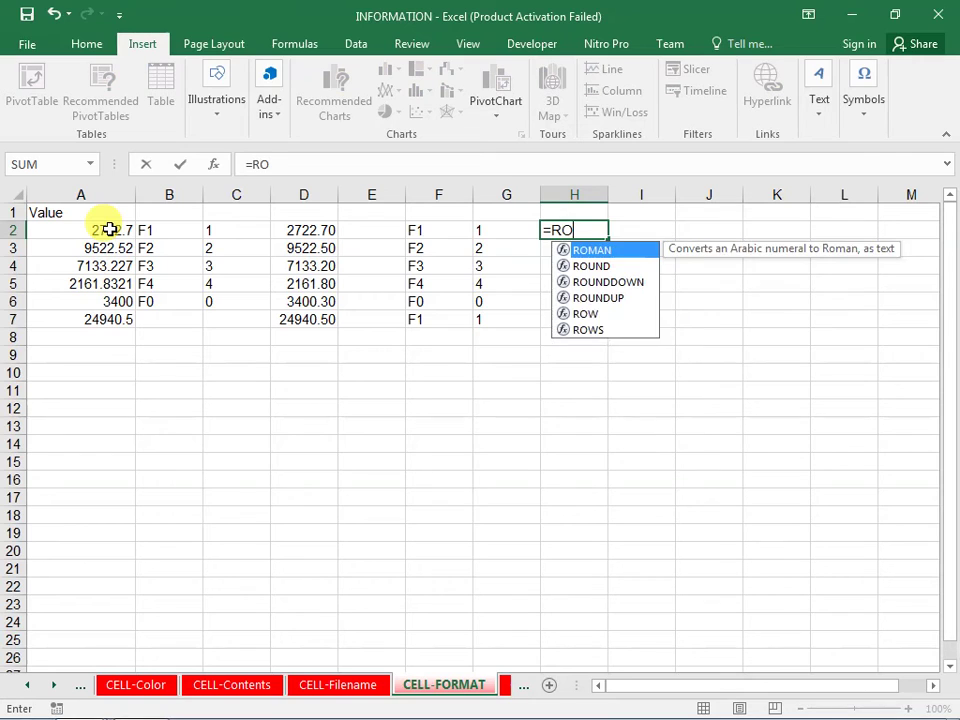
type("UND(")
key("Left")
key("Left")
key("Left")
key("Left")
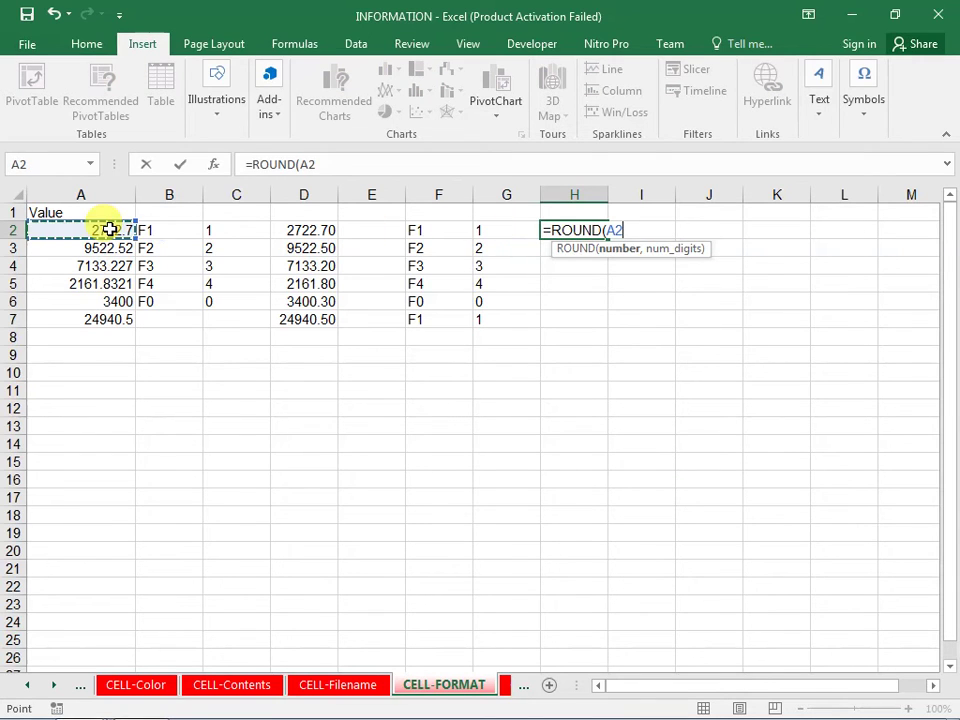
type(",")
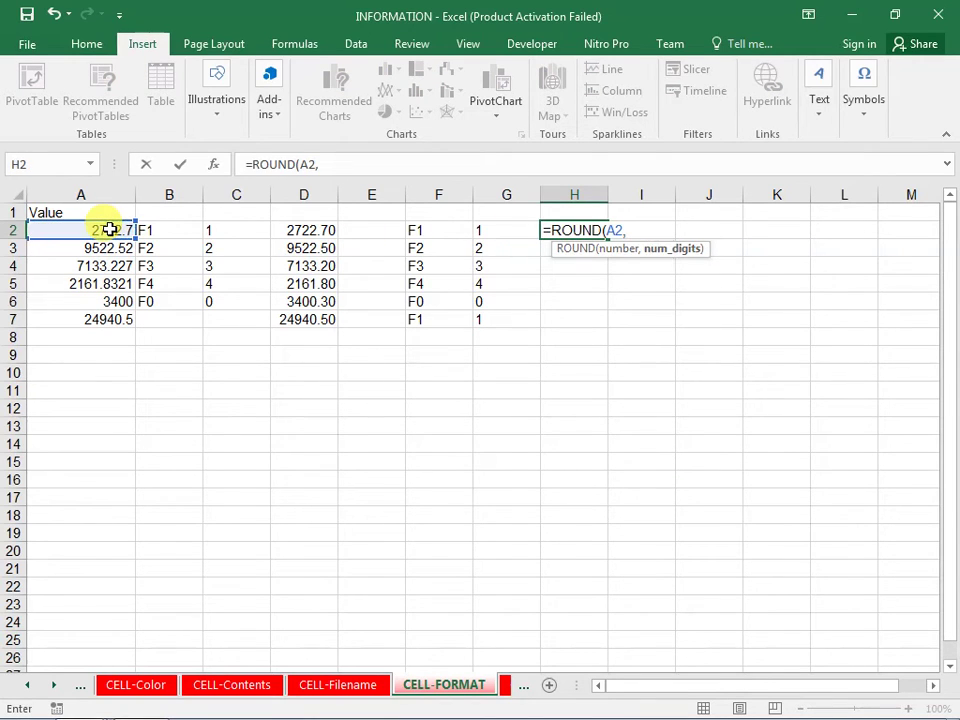
key("Left")
key("Return")
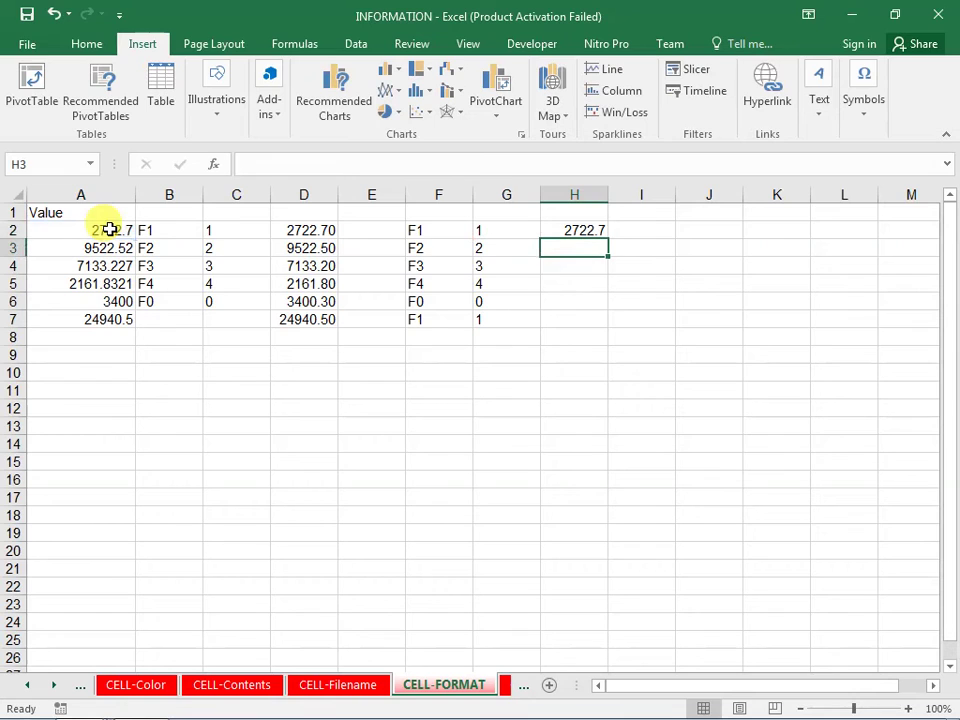
Copy the ROUND formula down into H3 through H7.
key("ctrl+d")
key("Return")
key("ctrl+d")
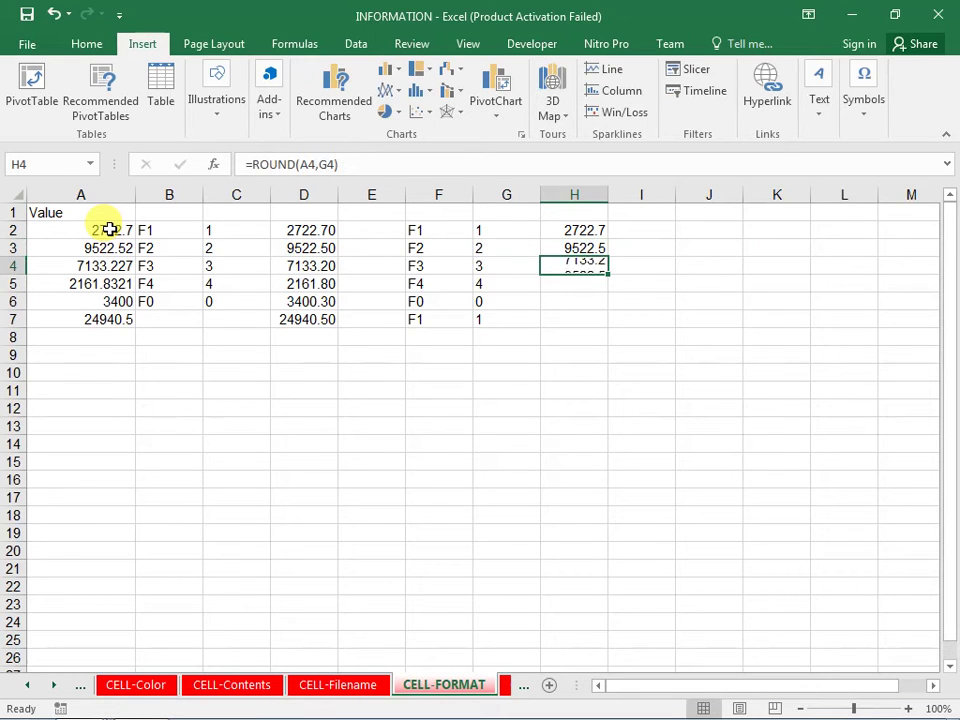
key("Return")
key("ctrl+d")
key("Return")
key("ctrl+d")
key("Return")
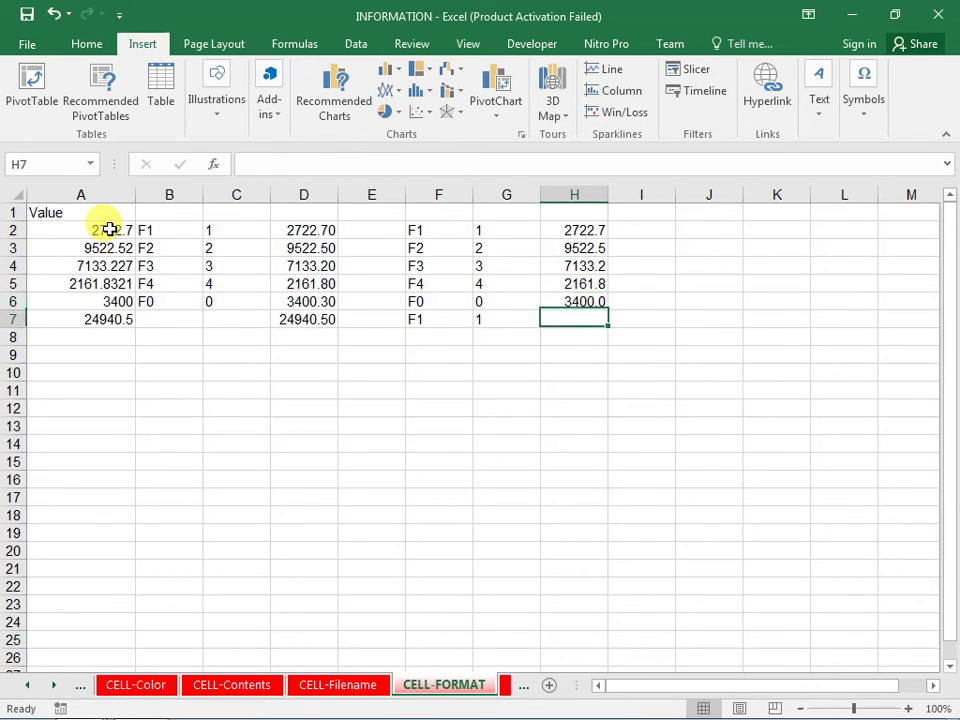
key("ctrl+d")
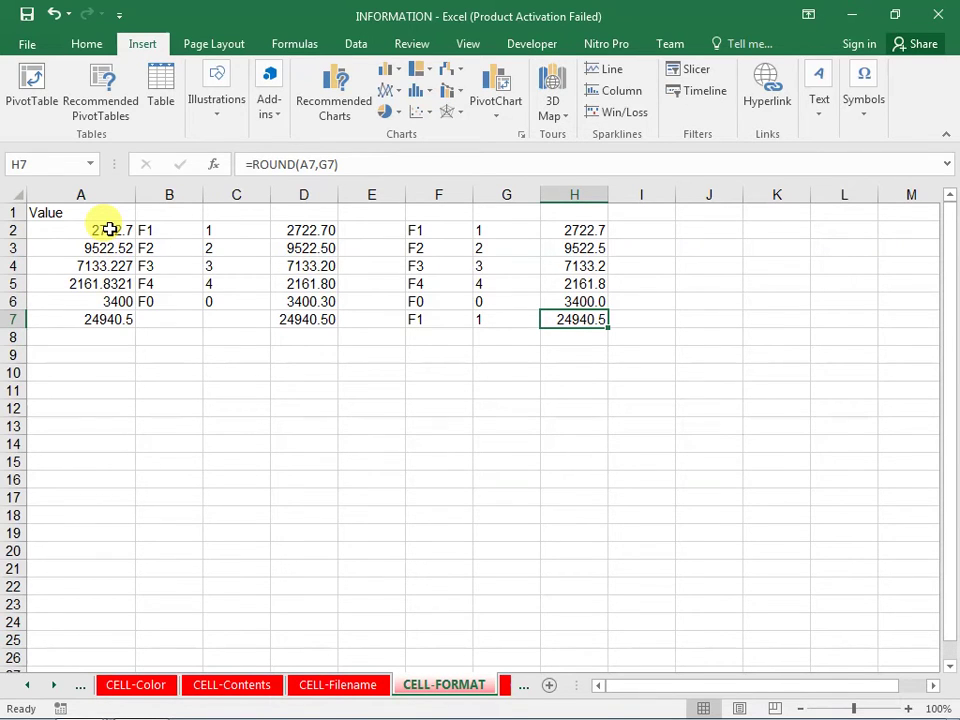
Check H7's =ROUND(A7,G7) formula, then delete it.
key("F2")
key("Escape")
key("Delete")
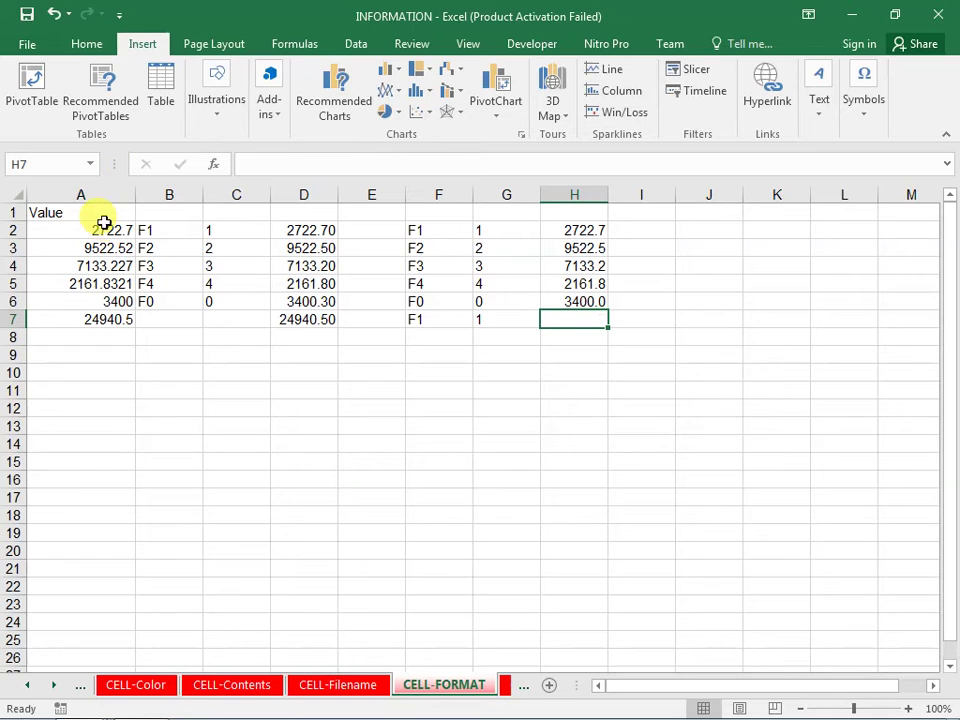
Adjust the decimal places shown in H2 and H3 with Increase/Decrease Decimal, trimming H3 to two decimals.
left_click(574, 229)
left_click(84, 45)
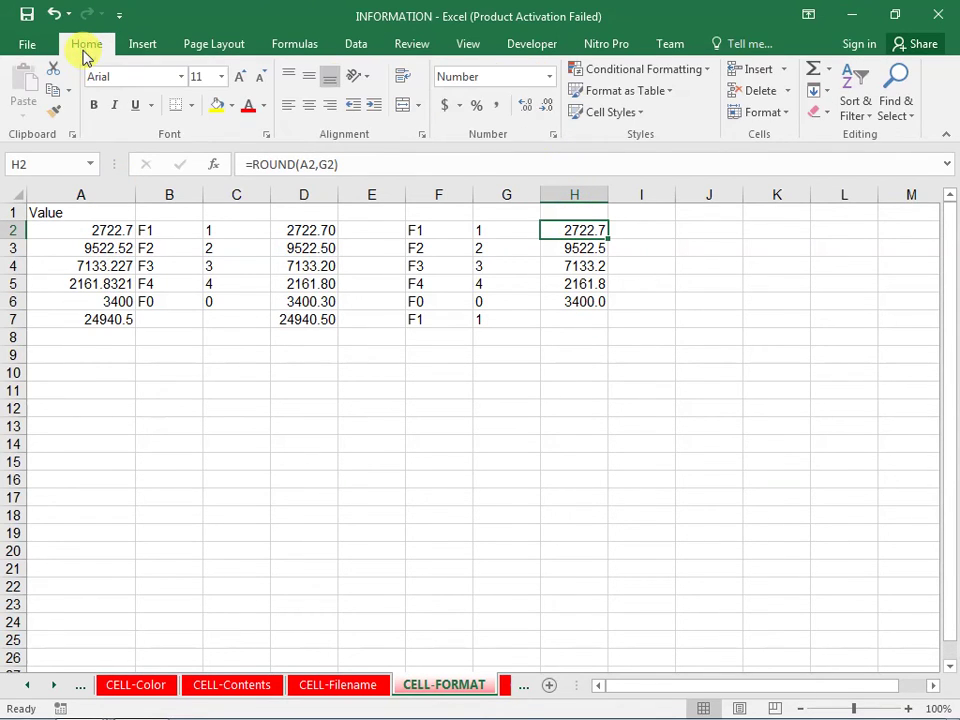
left_click(526, 106)
left_click(526, 106)
left_click(526, 106)
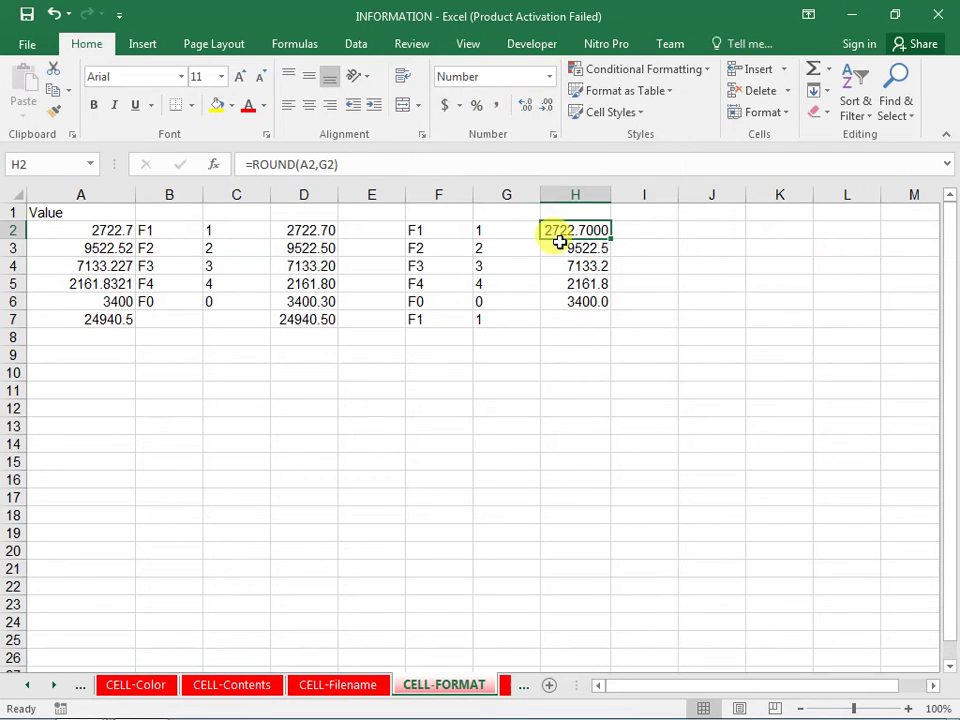
left_click(559, 246)
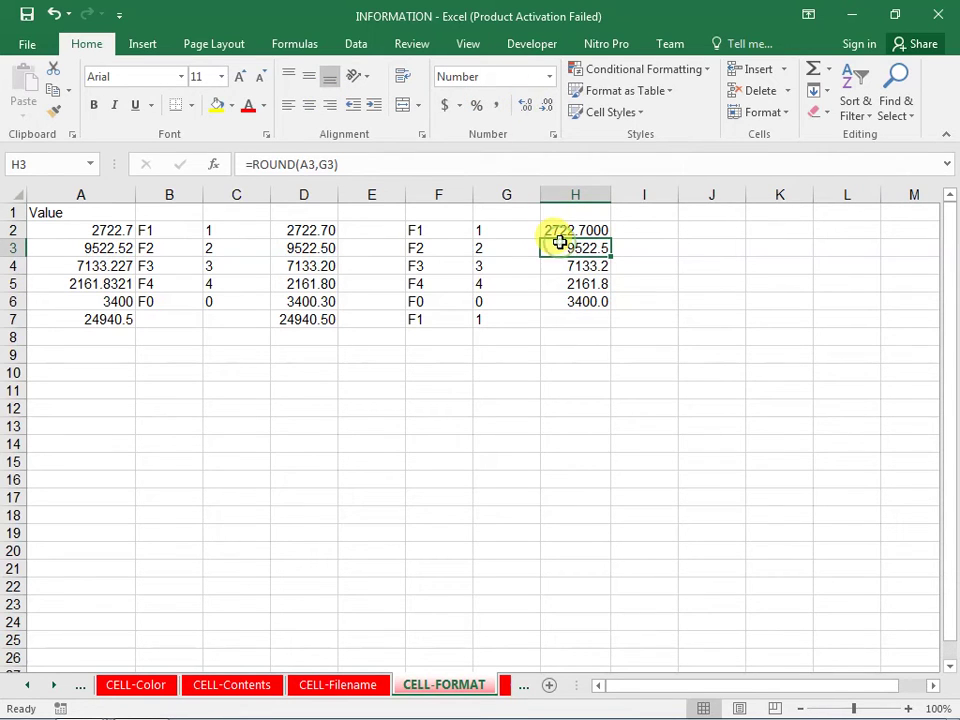
left_click(521, 106)
left_click(521, 106)
left_click(521, 106)
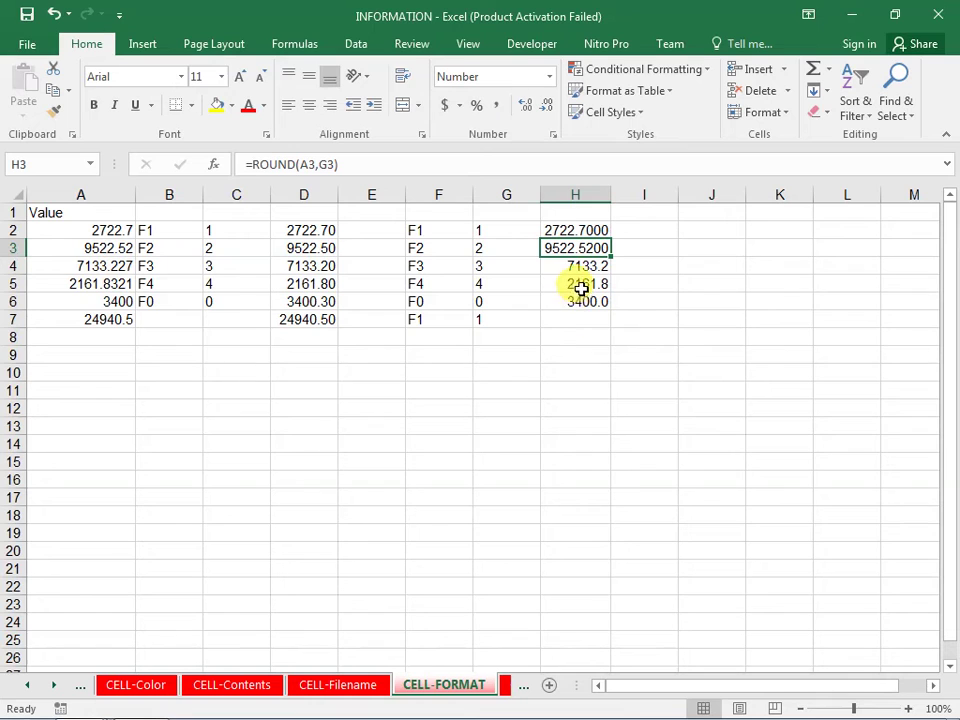
left_click(551, 117)
left_click(551, 117)
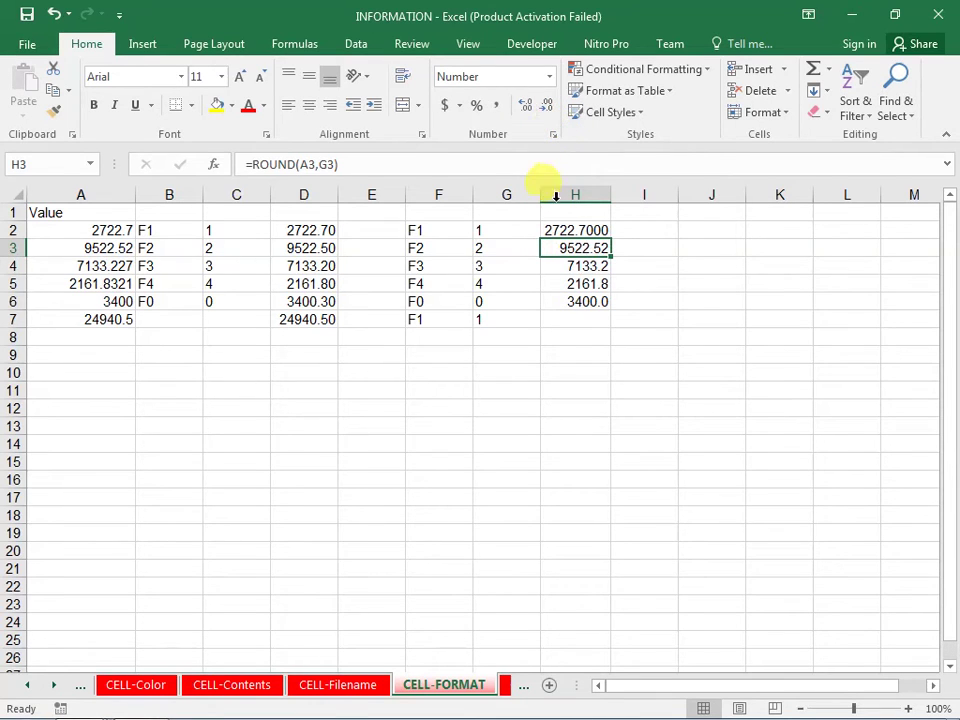
left_click(558, 235)
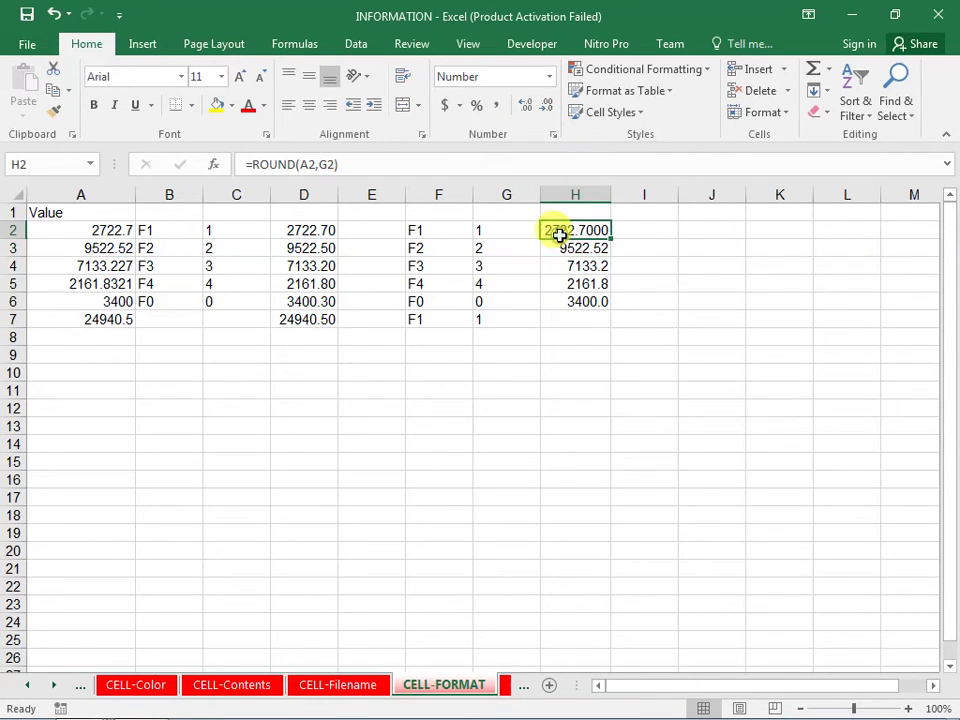
left_click(521, 106)
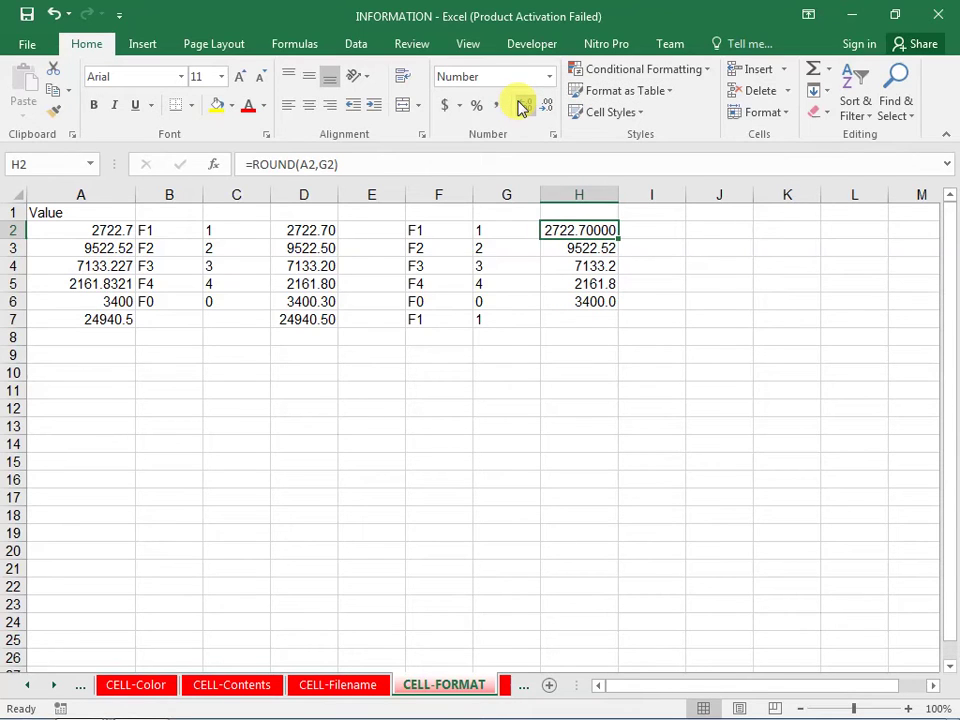
Reset H2:H6 to General number format so each value shows its own decimals.
key("ctrl+shift+Down")
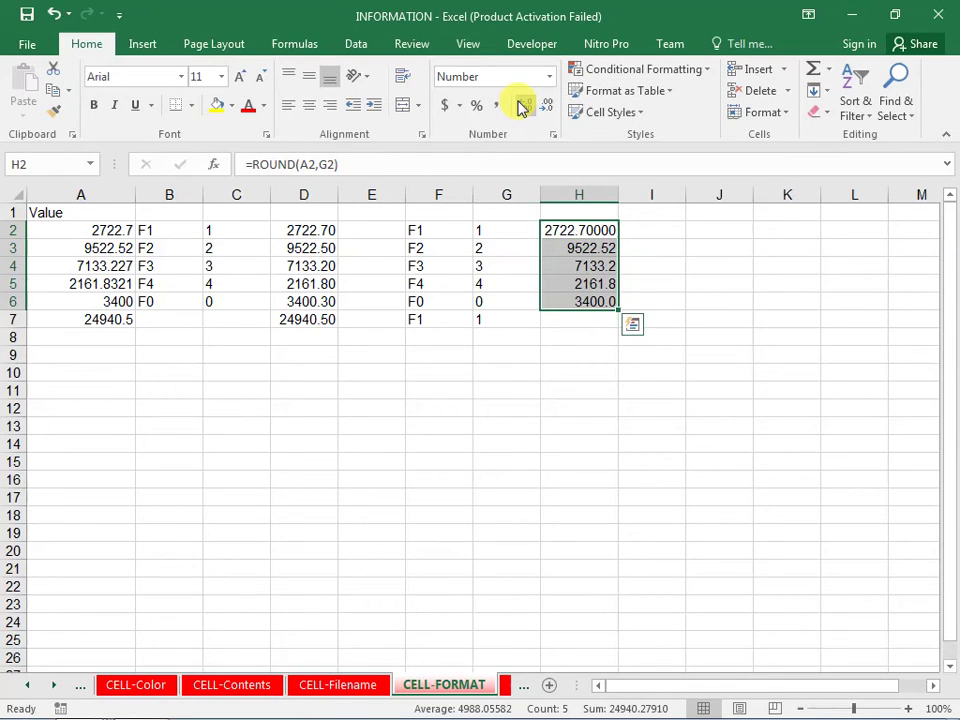
key("ctrl+shift+grave")
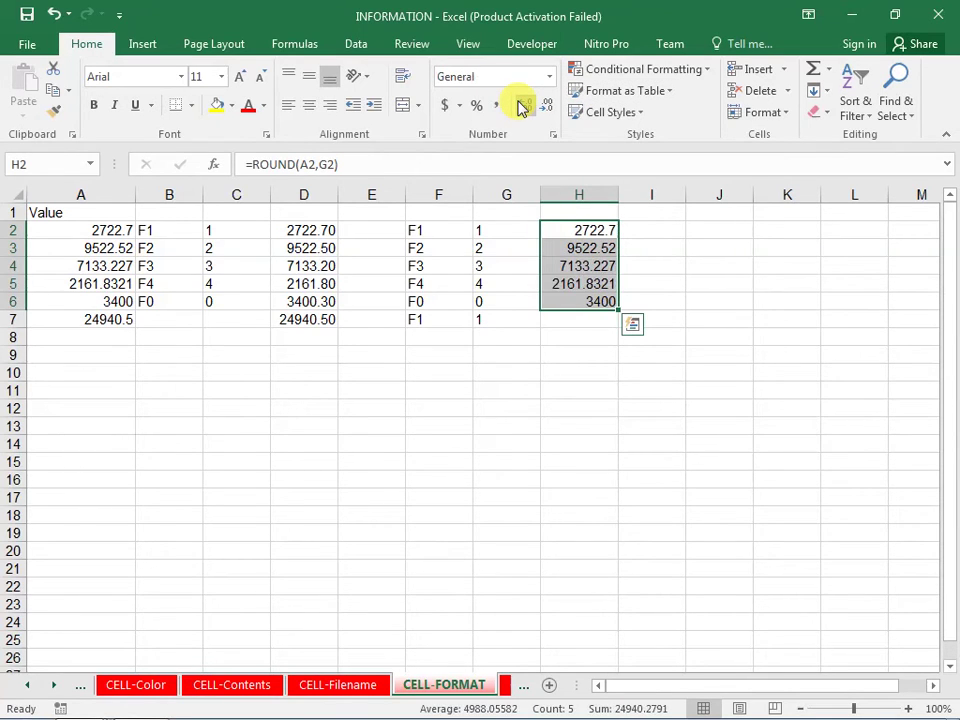
left_click(700, 288)
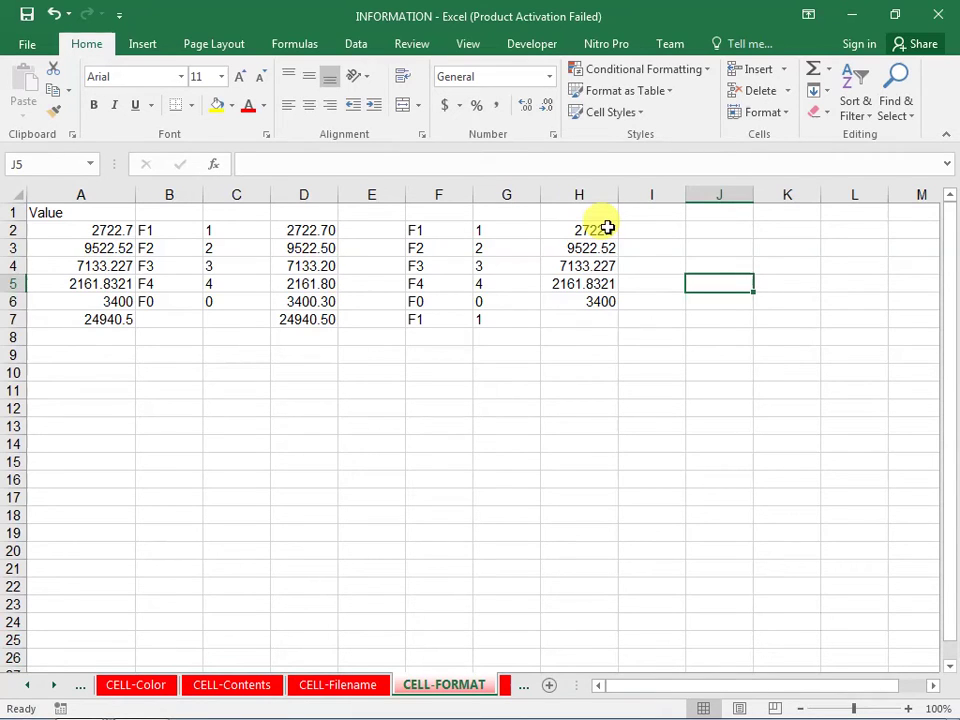
left_click(594, 242)
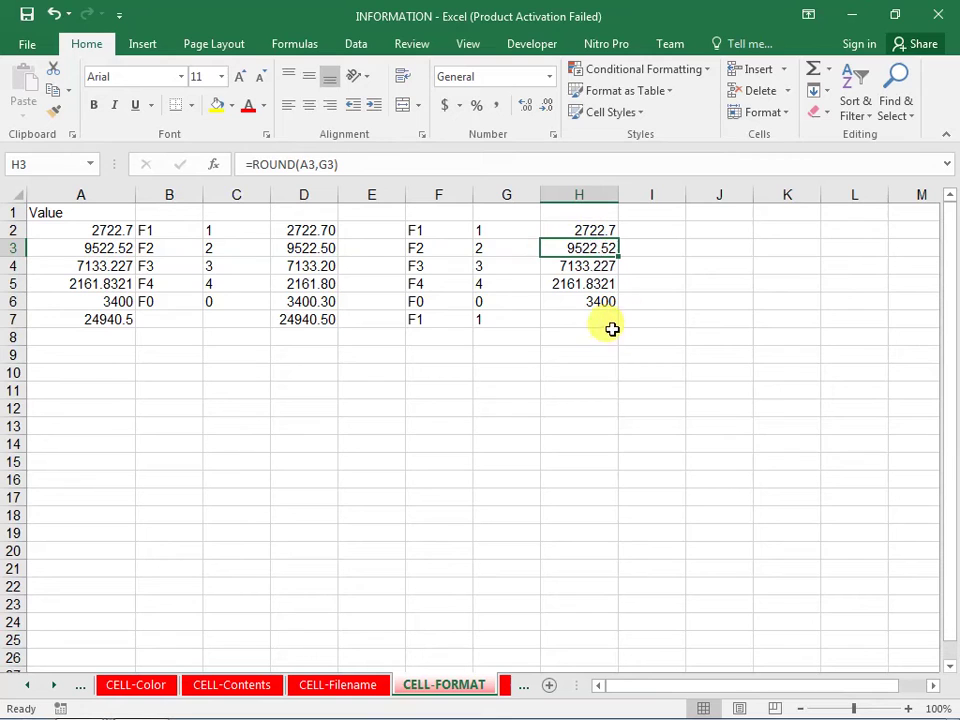
AutoSum H2:H6 into H7, giving a total of 24940.3.
left_click(606, 319)
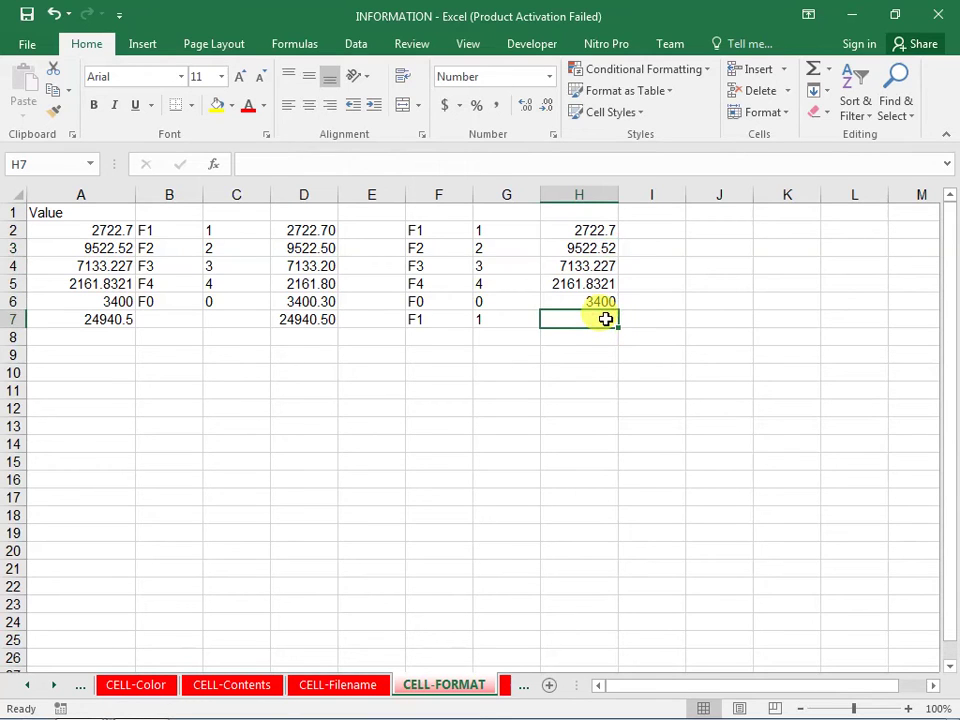
key("alt+equal")
key("Return")
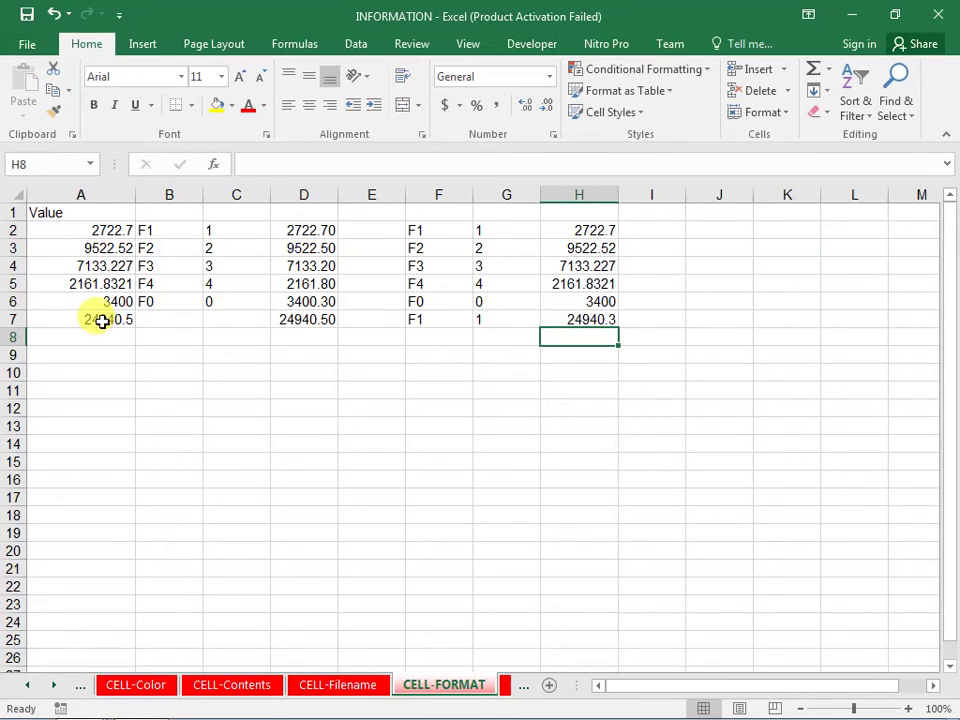
left_click(552, 262)
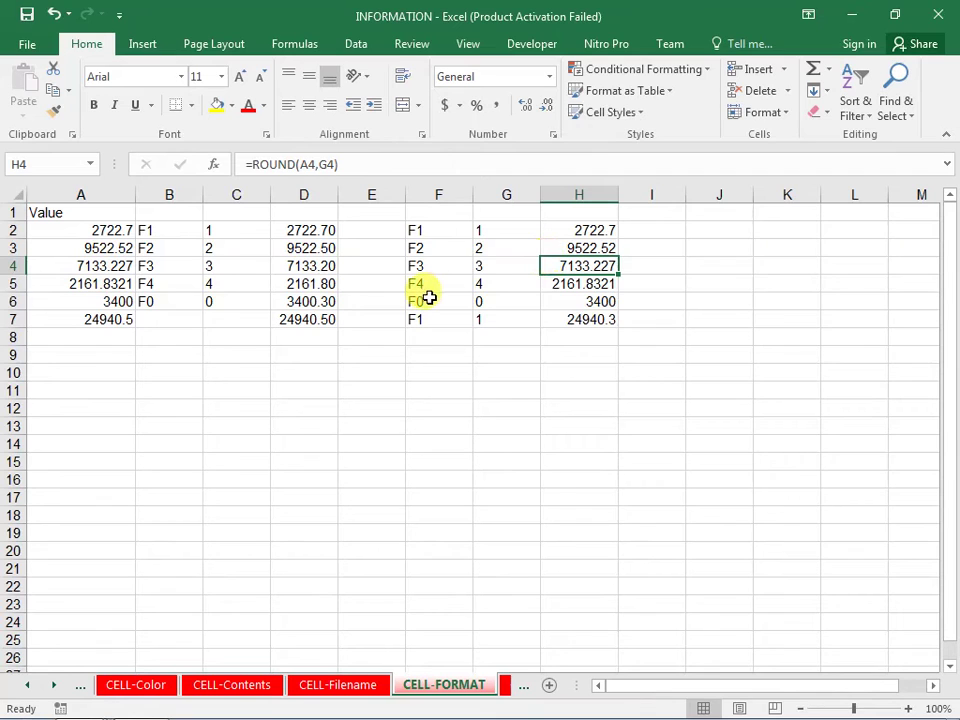
left_click(424, 247)
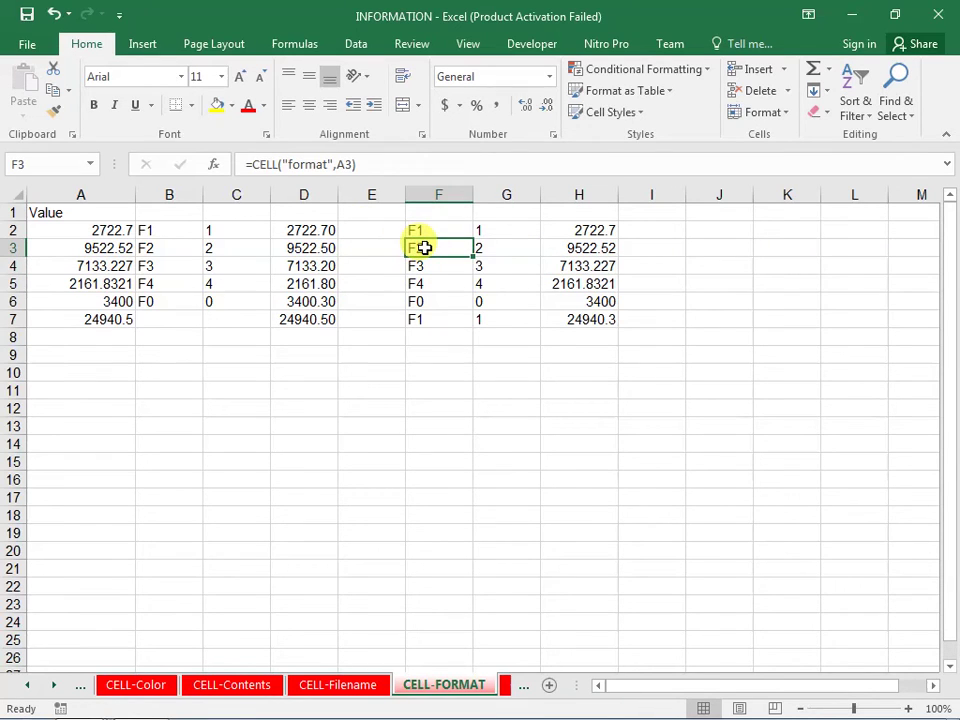
left_click(500, 231)
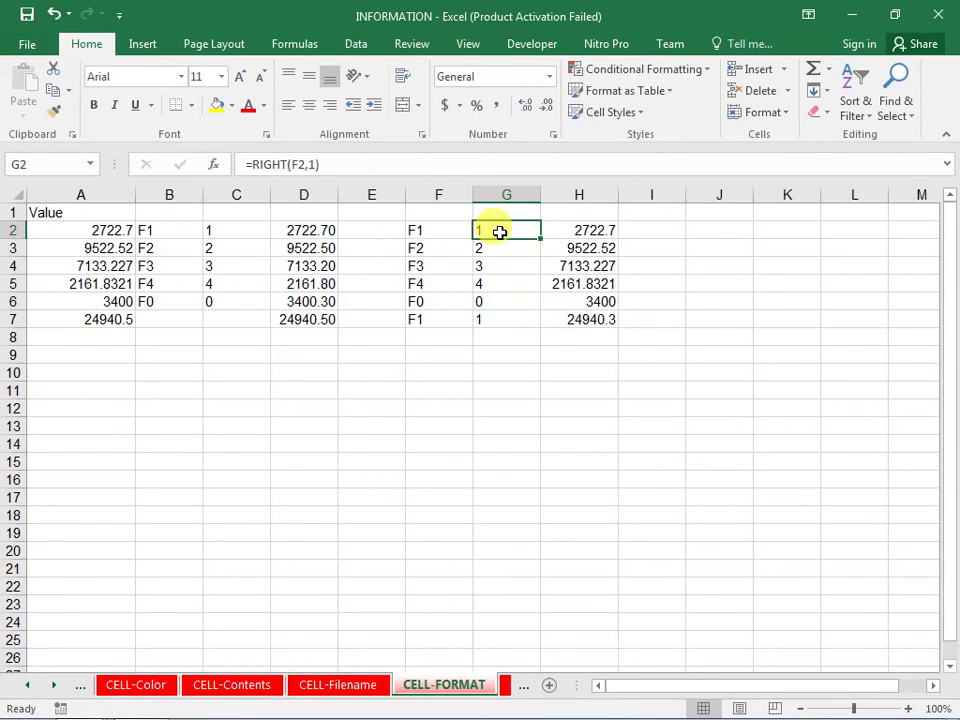
left_click(570, 243)
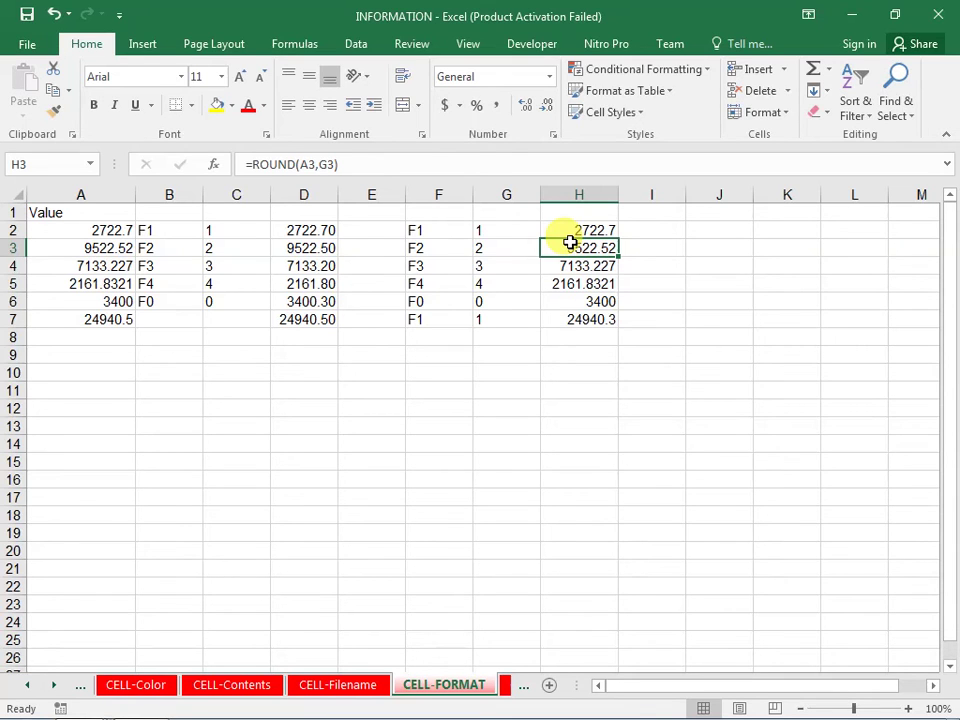
On the CELL-TYPE sheet, enter =CELL("type",A2) in D2 to report A2's data type.
left_click(505, 690)
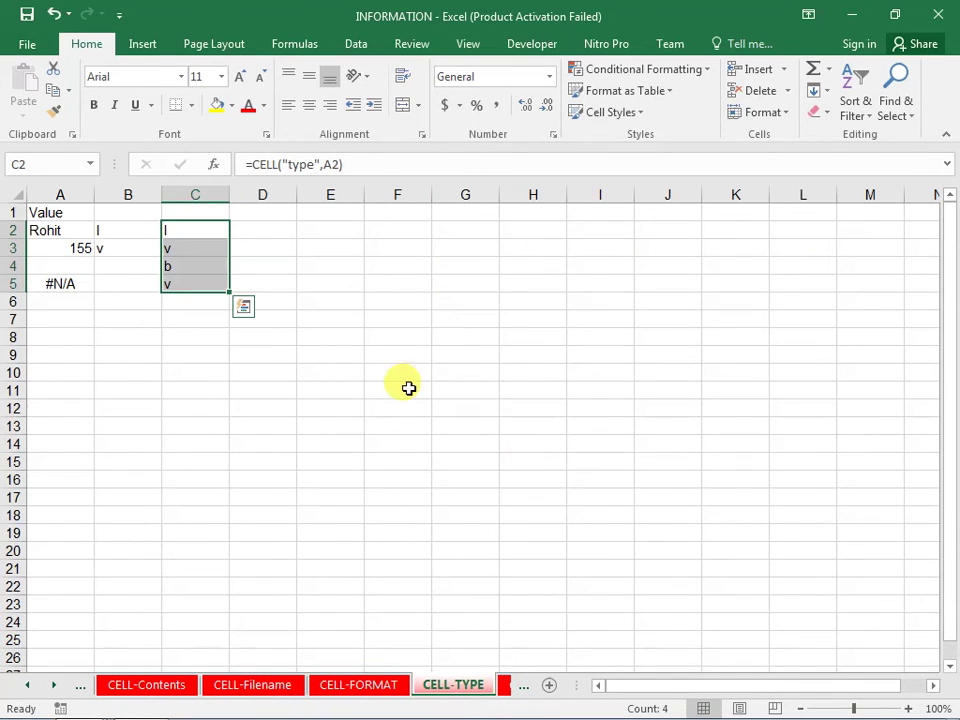
left_click(271, 229)
type("=CELL(")
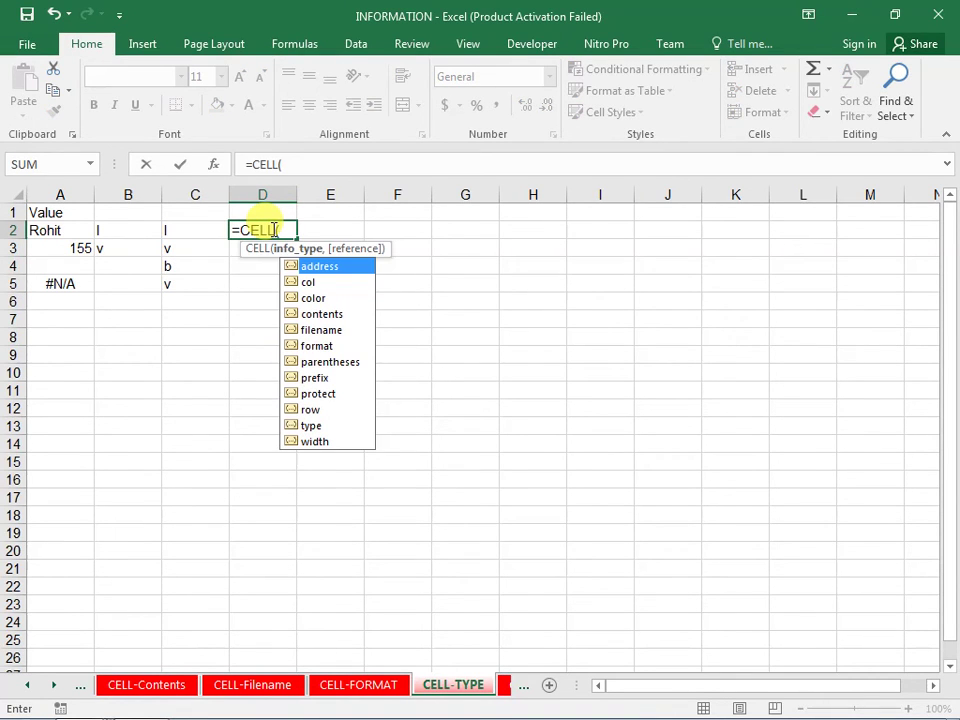
type("TY")
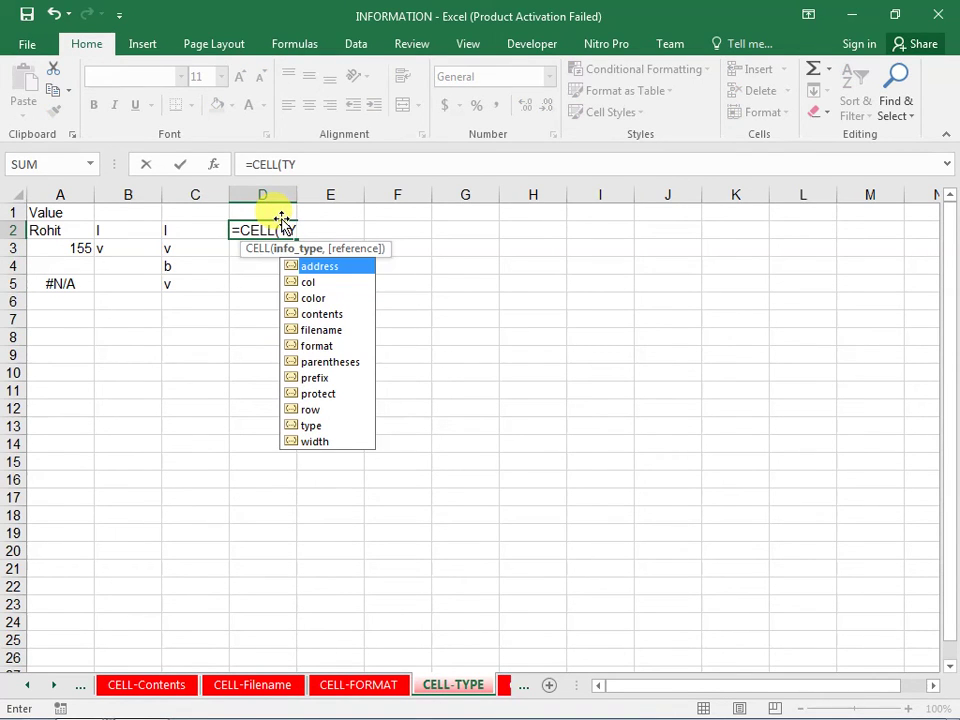
key("BackSpace")
key("BackSpace")
key("Down")
key("Down")
key("Down")
key("Down")
key("Down")
key("Down")
key("Tab")
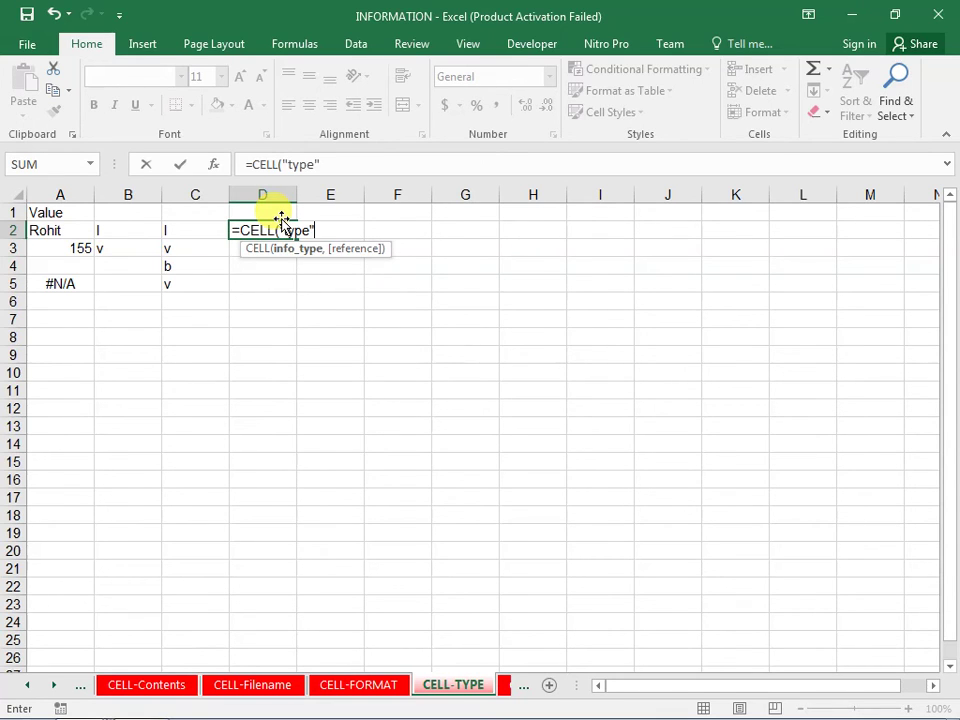
type(",")
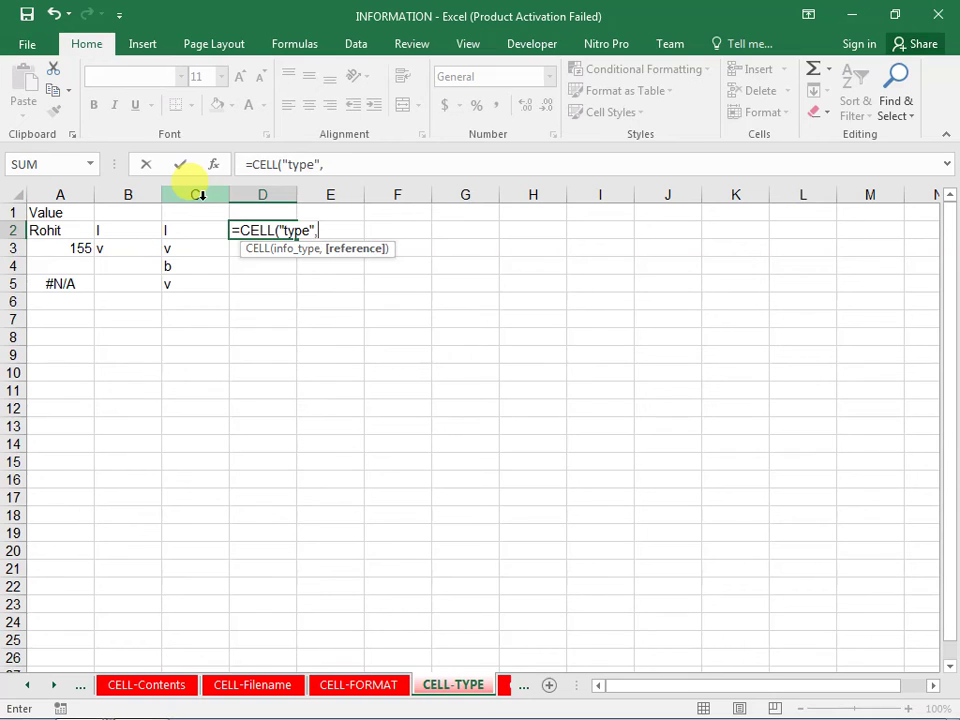
left_click(66, 230)
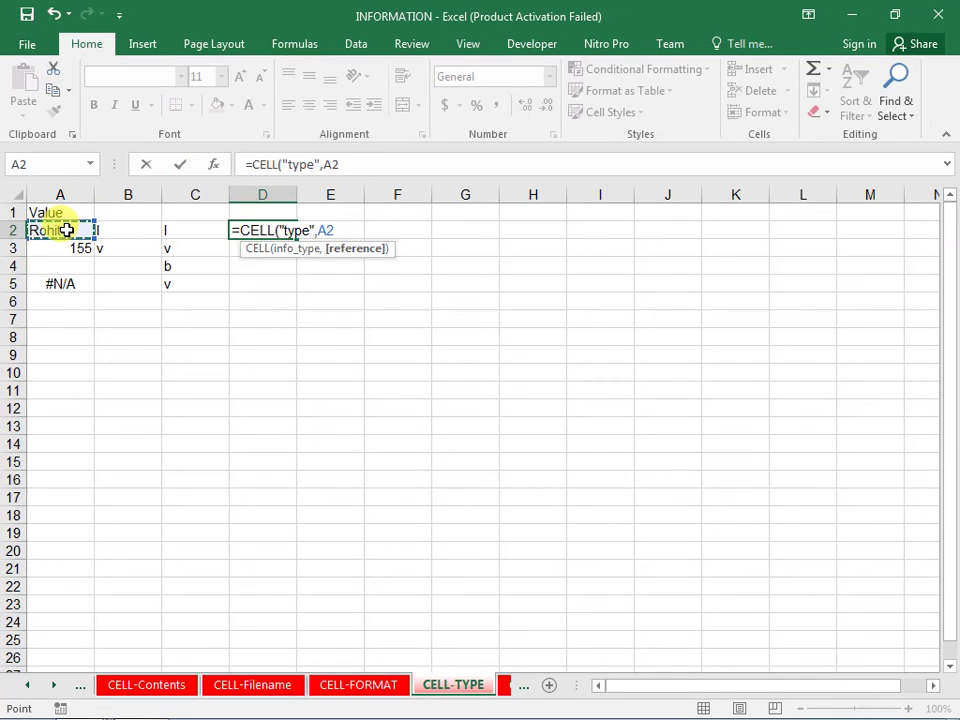
key("Return")
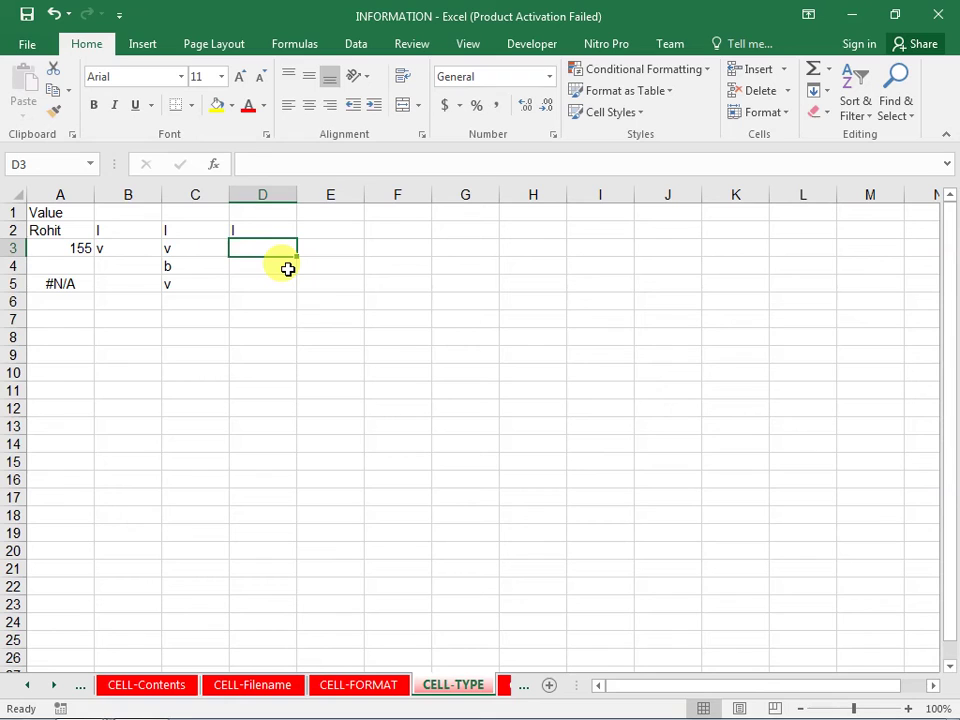
Fill the CELL type formula down from D2 into D3, D4 and D5.
key("ctrl+d")
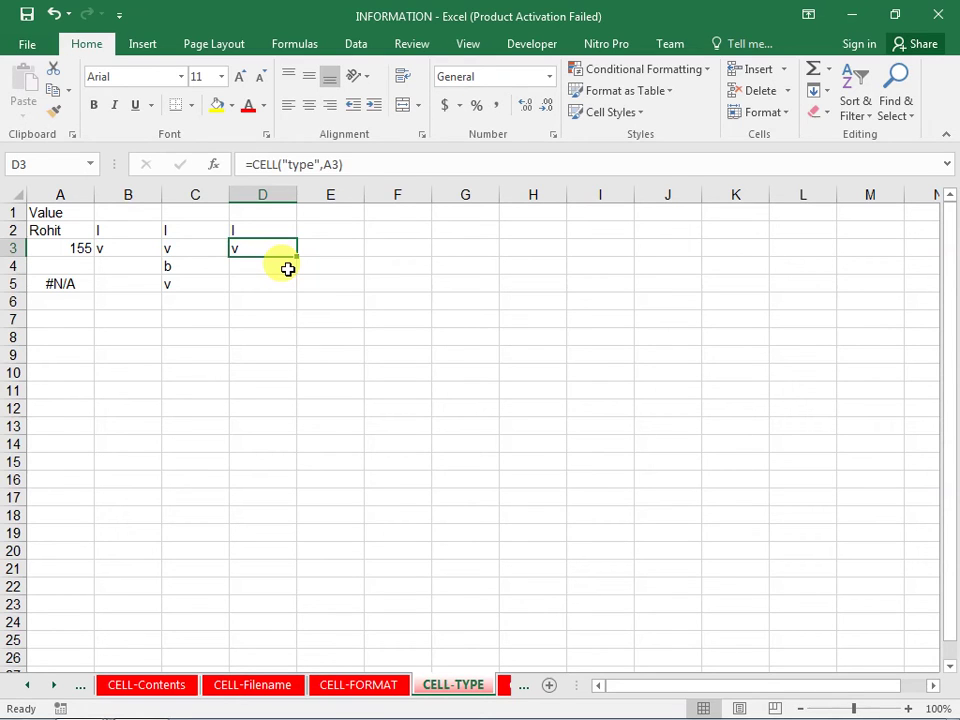
key("Down")
key("ctrl+d")
key("Down")
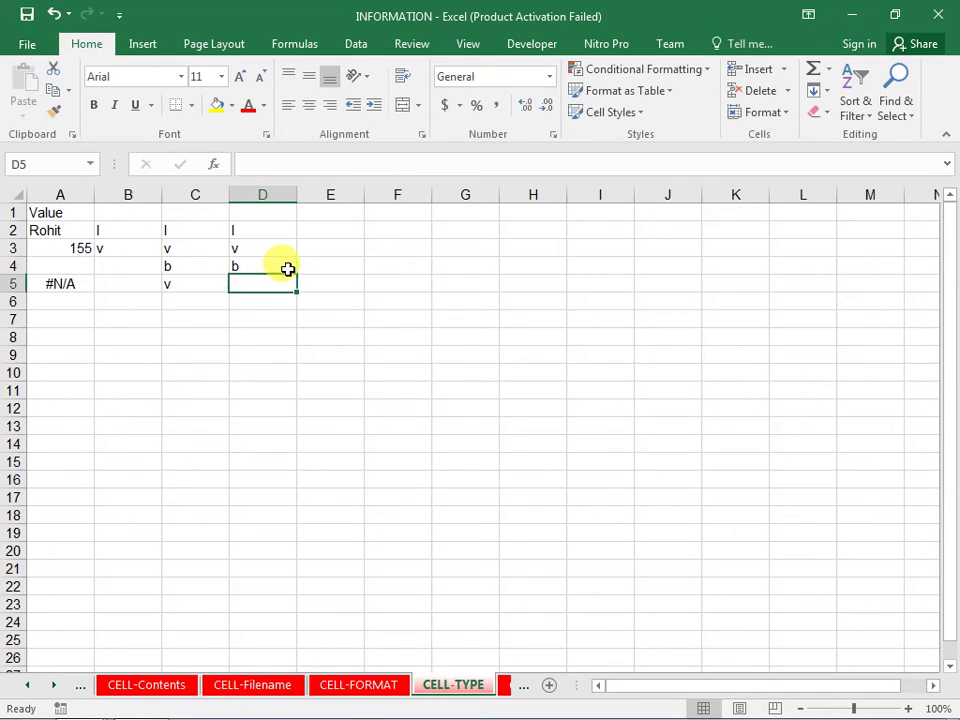
key("ctrl+d")
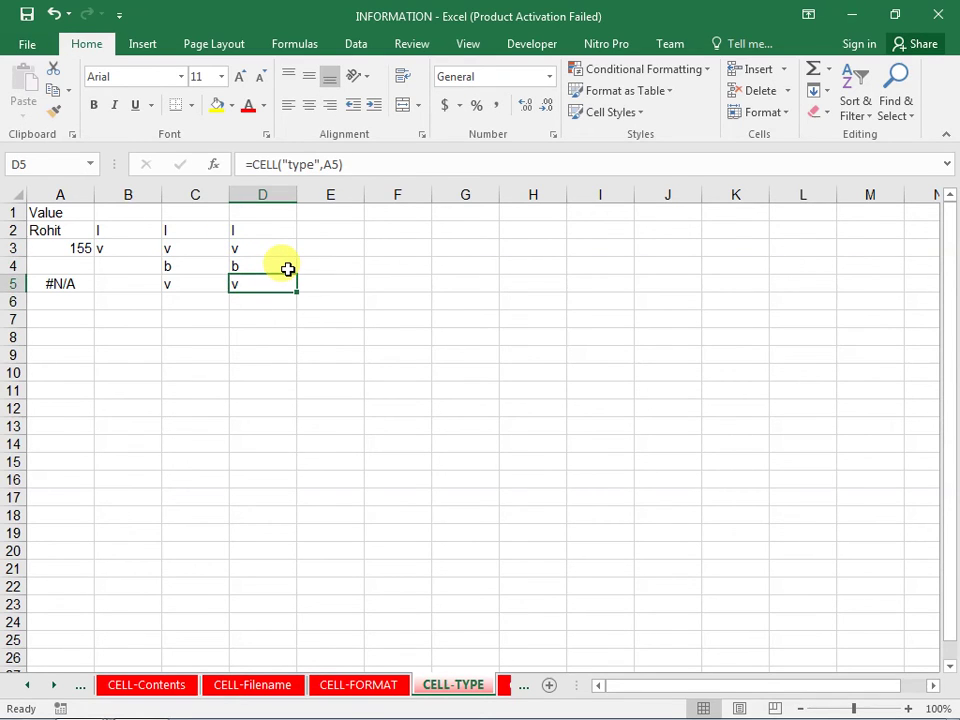
Commit the =NA() formula in A5 so it displays #N/A.
key("Left")
key("Left")
key("Left")
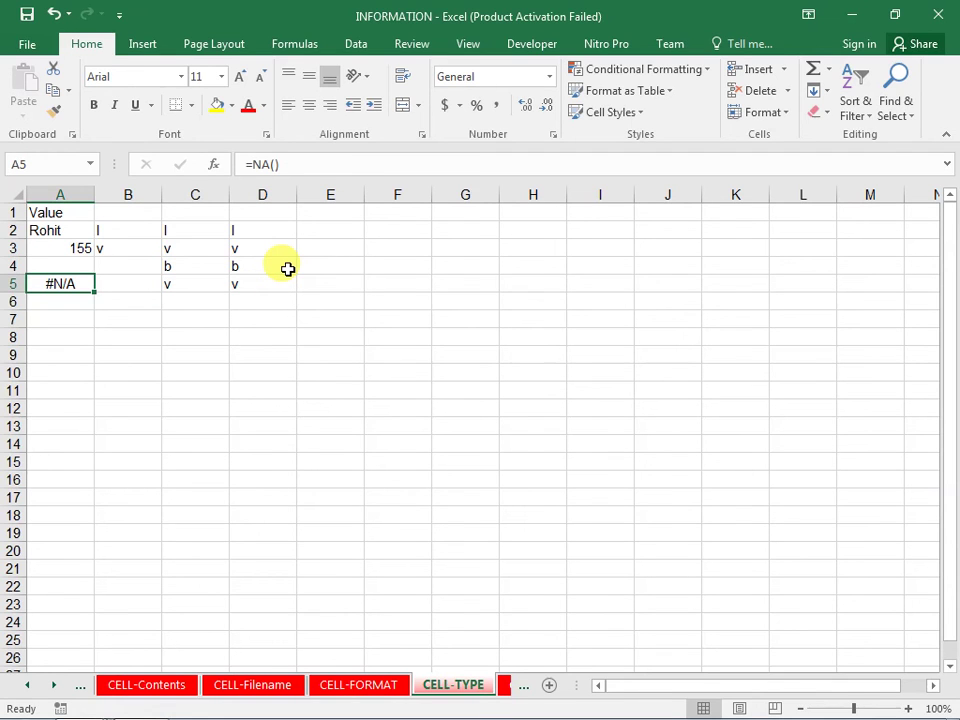
key("F2")
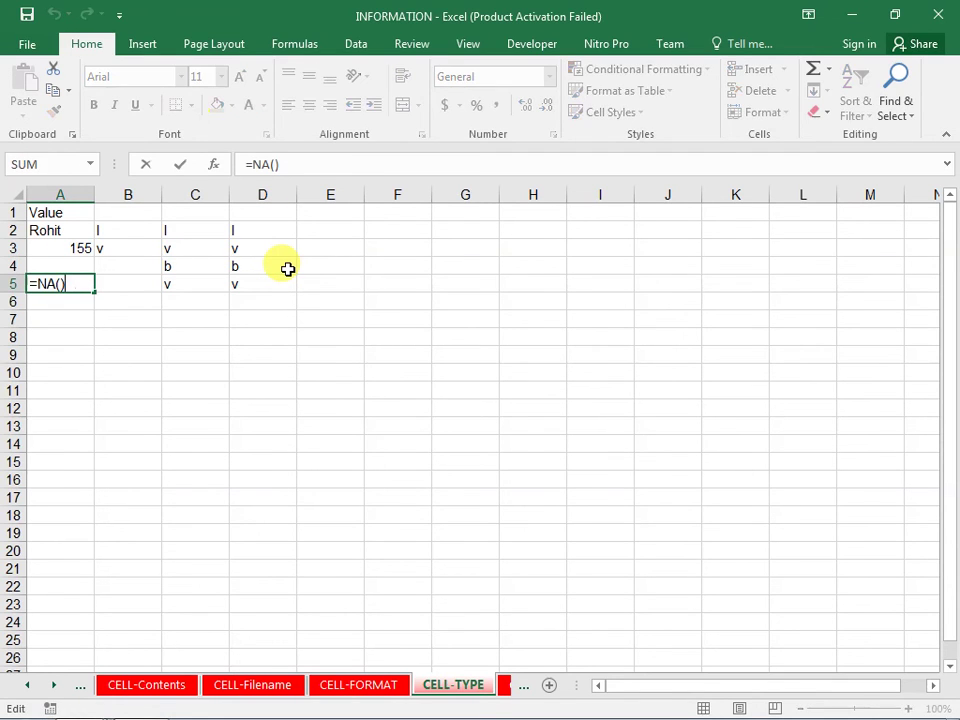
key("Return")
key("Up")
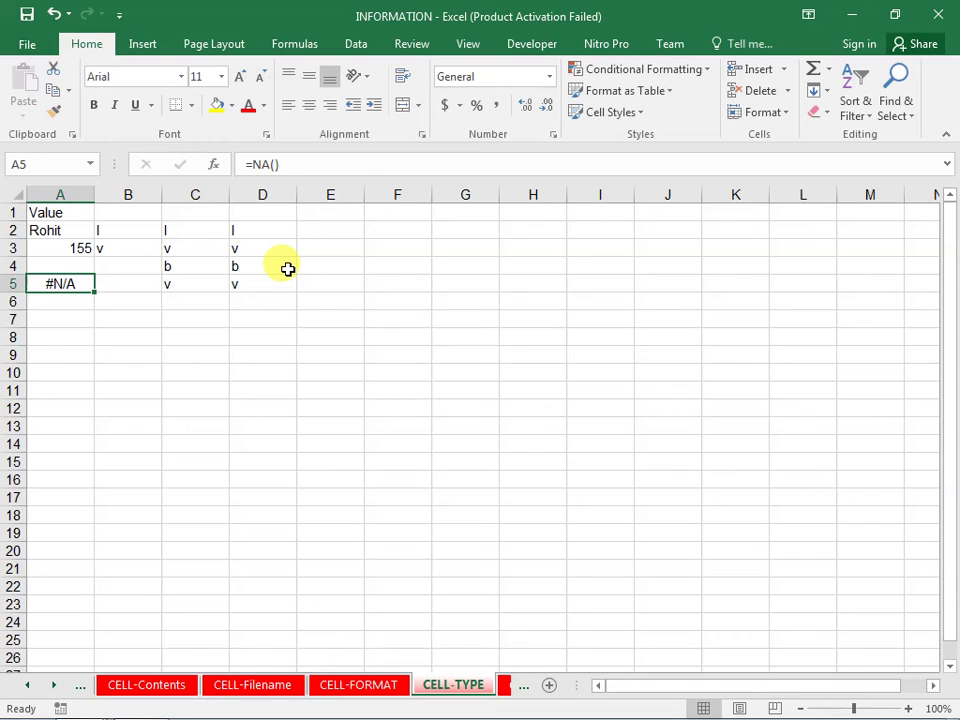
Review the column D type results, confirming D5 reads v, then move to the CELL-WIDTH sheet.
key("Down")
key("Up")
key("Right")
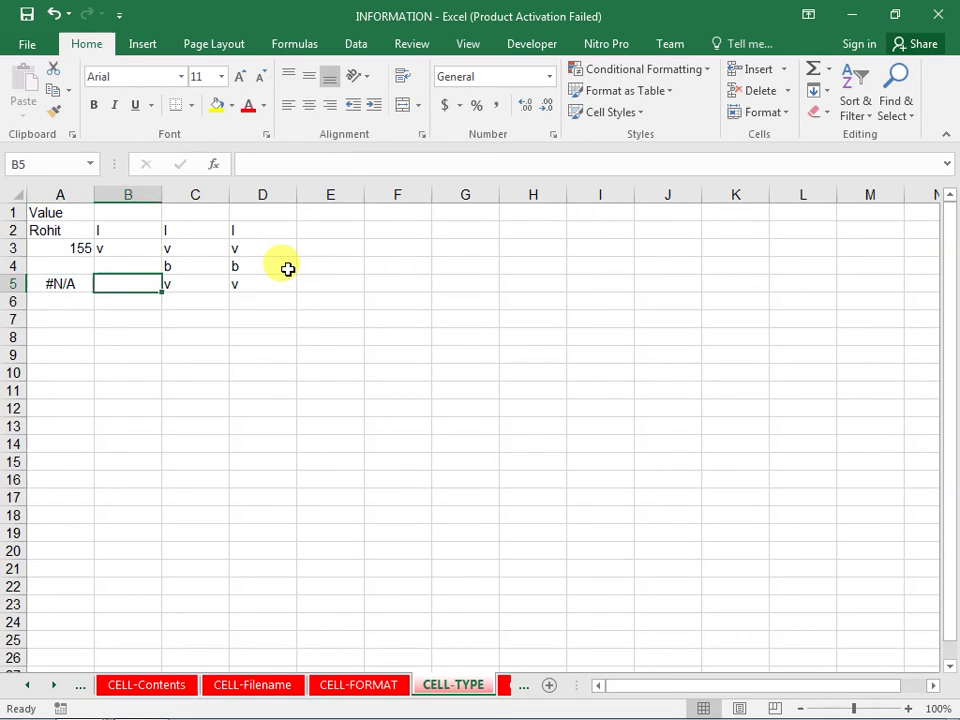
key("Right")
key("Right")
key("Left")
key("Left")
key("Left")
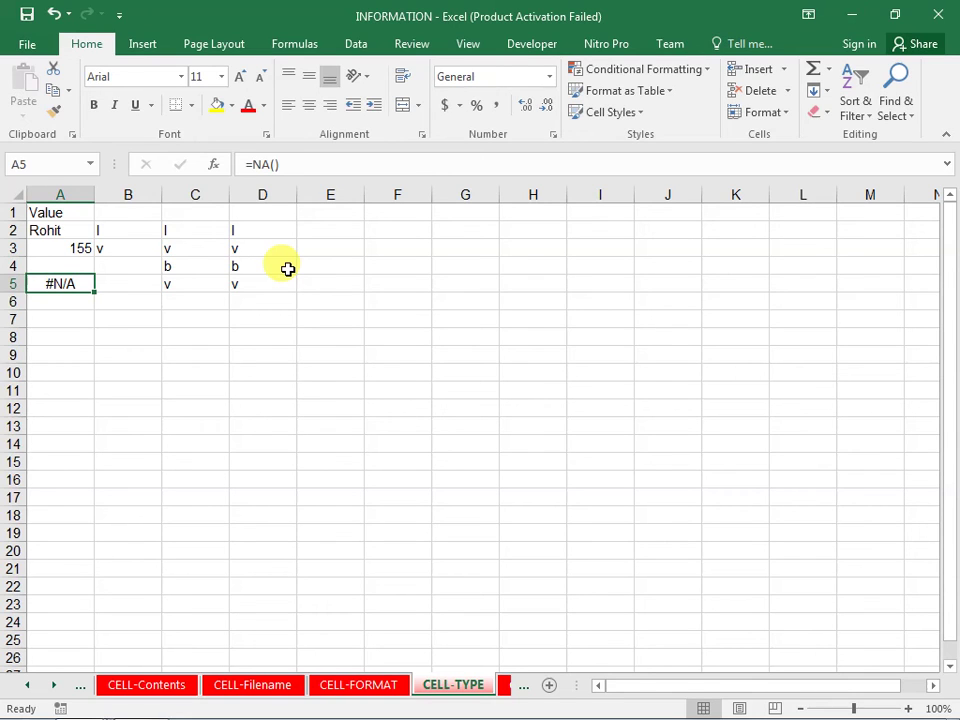
key("Up")
key("Up")
key("Up")
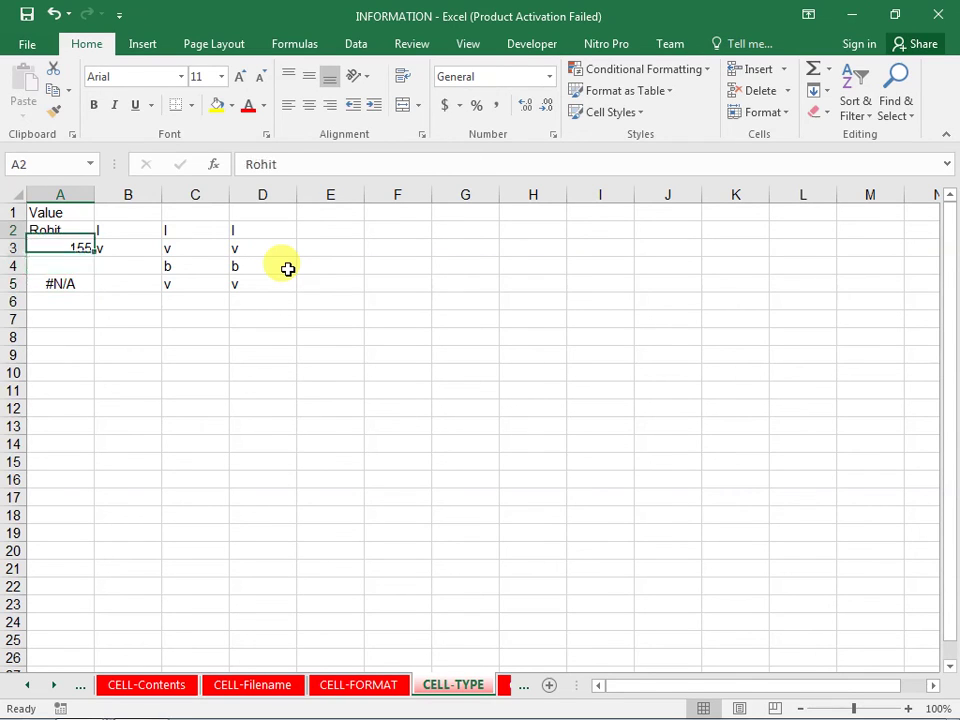
key("Right")
key("Right")
key("Right")
key("Down")
key("Down")
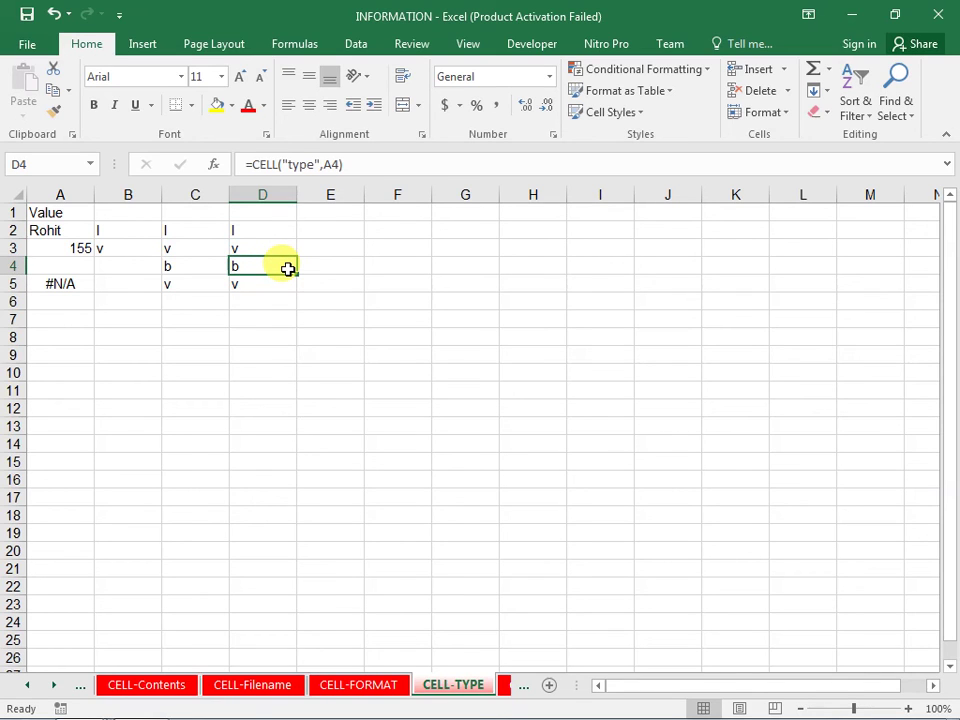
key("Down")
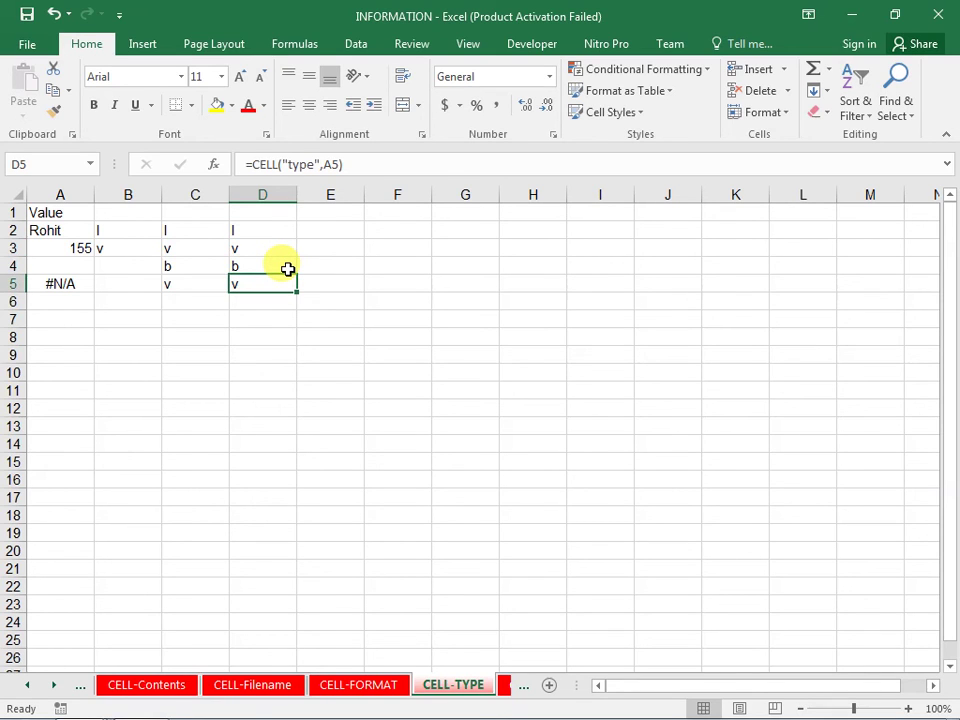
left_click(503, 685)
key("ctrl+Page_Down")
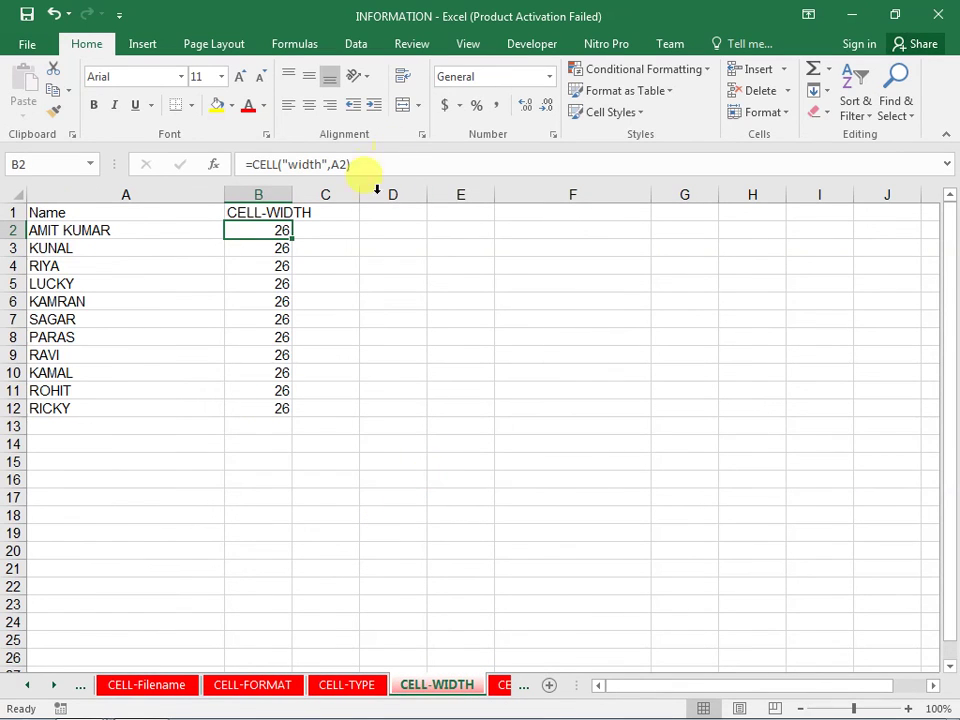
Enter =CELL("width",B2) in D2, which first returns 8.
left_click(369, 228)
type("=CE")
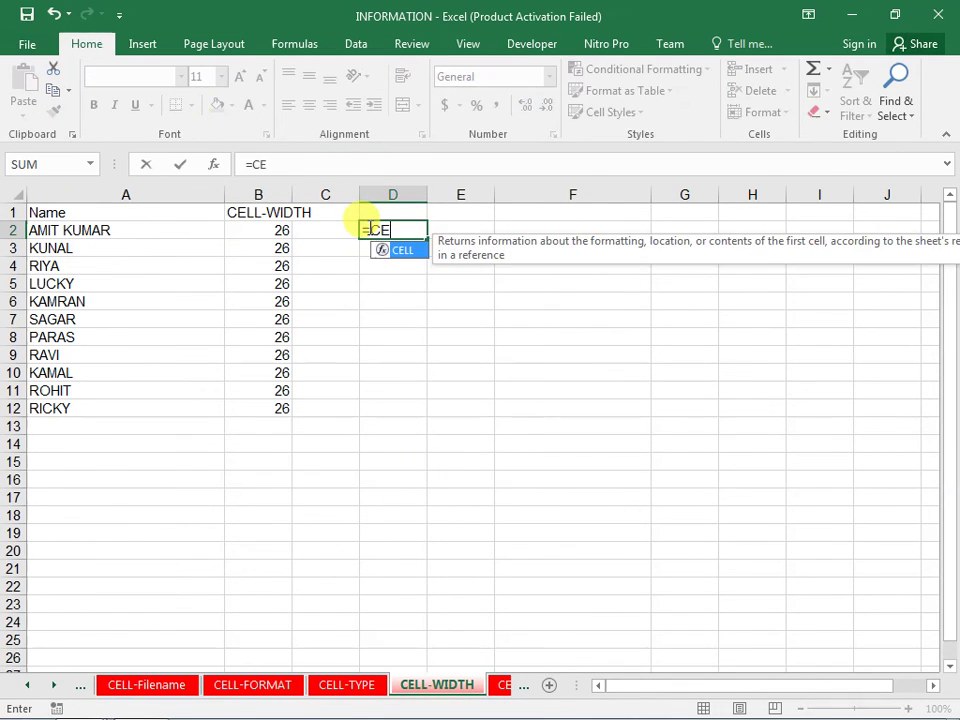
type("LL(")
key("Down")
key("Down")
key("Down")
key("Down")
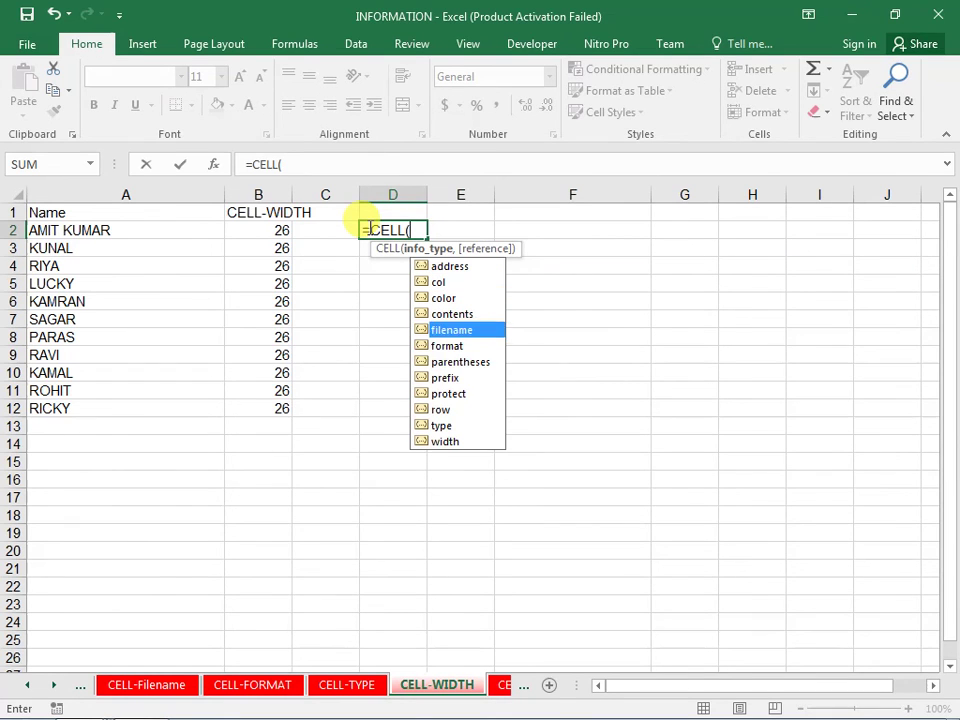
key("Down")
key("Down")
key("Down")
key("Tab")
type(",")
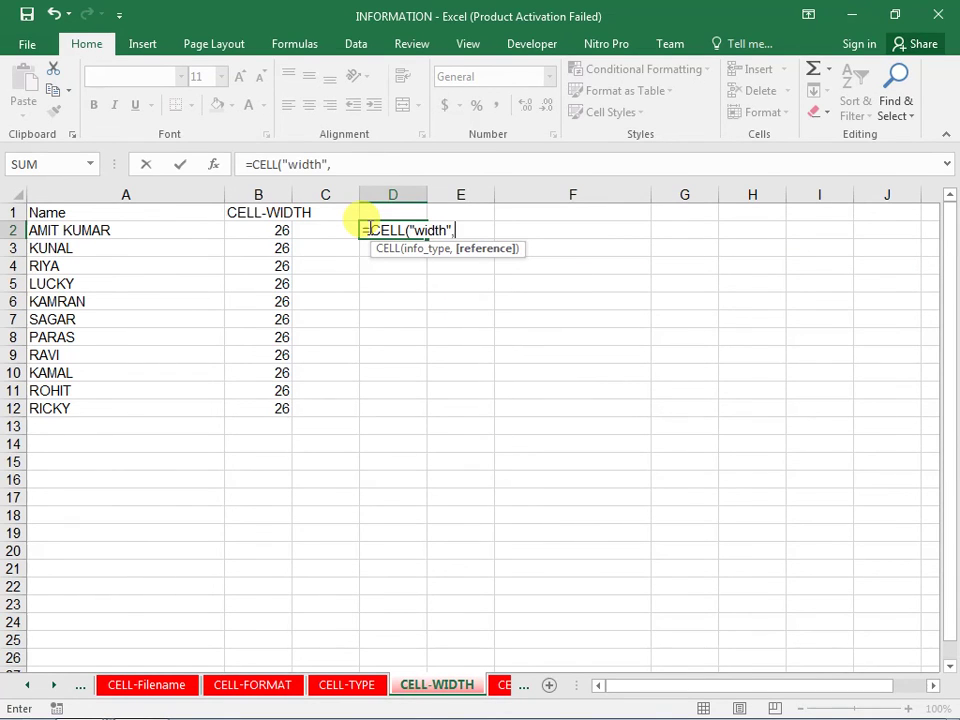
left_click(268, 227)
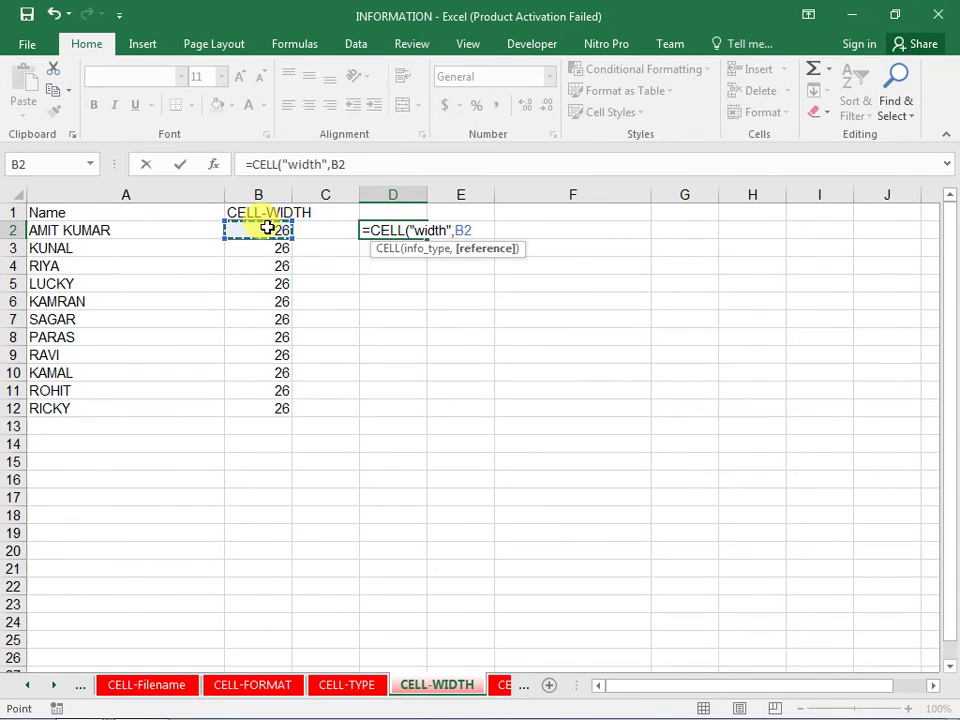
key("Return")
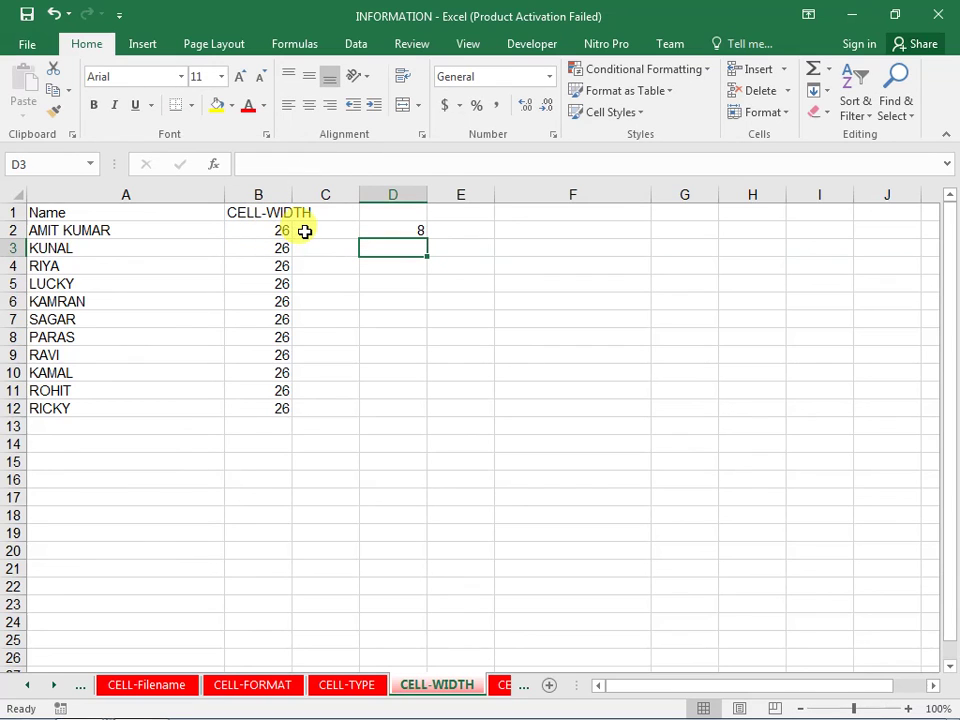
Widen column B and re-enter D2 so it recalculates to 19.
left_click_drag(294, 193, 370, 194)
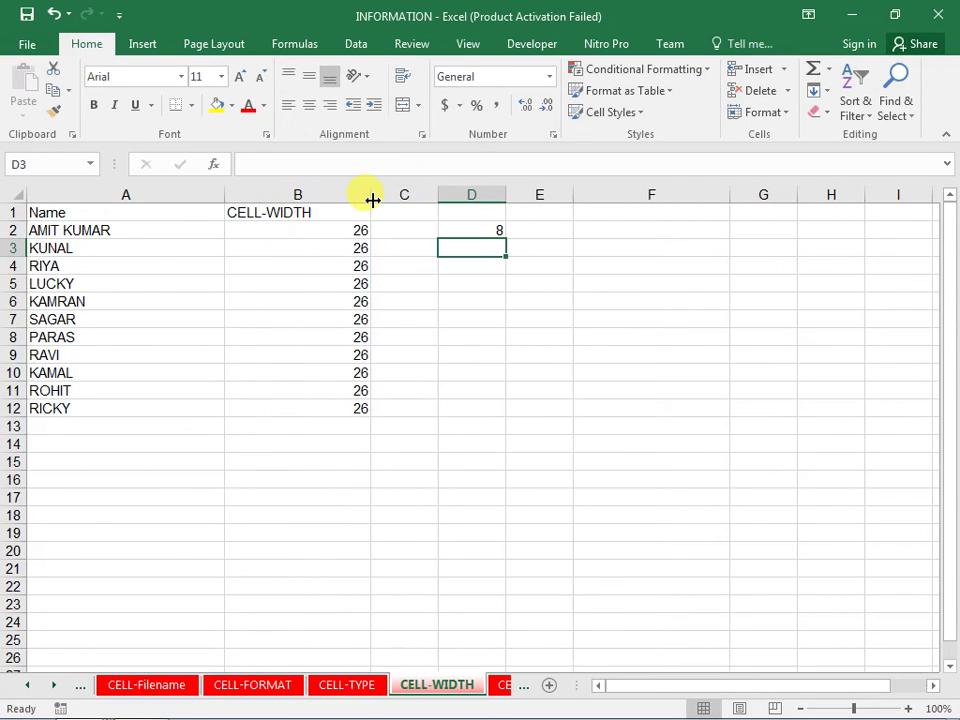
left_click(486, 230)
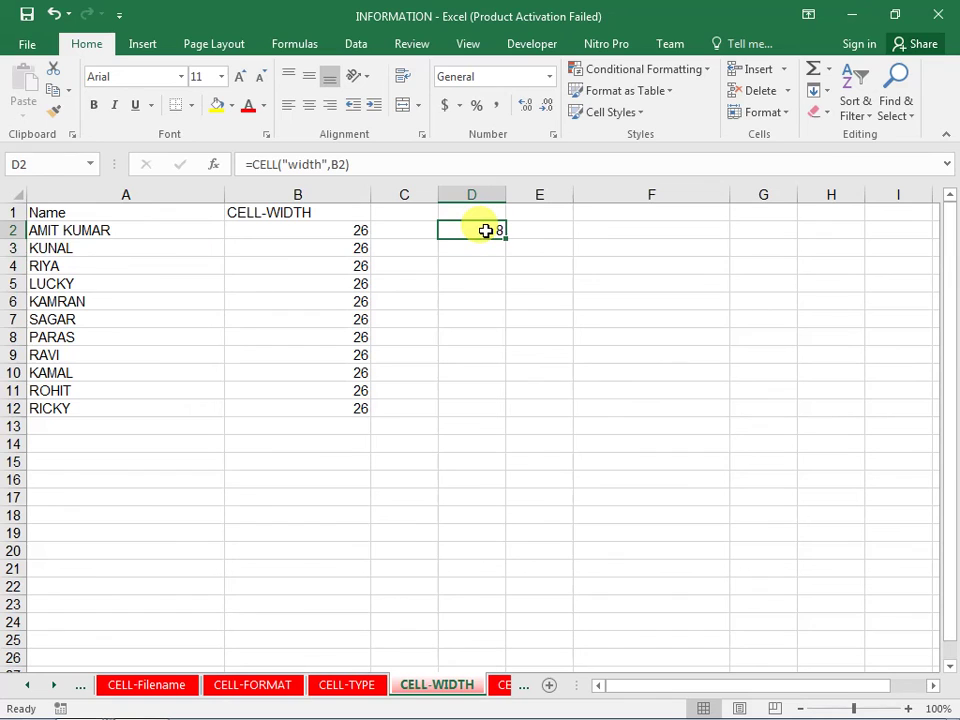
double_click(486, 230)
key("Return")
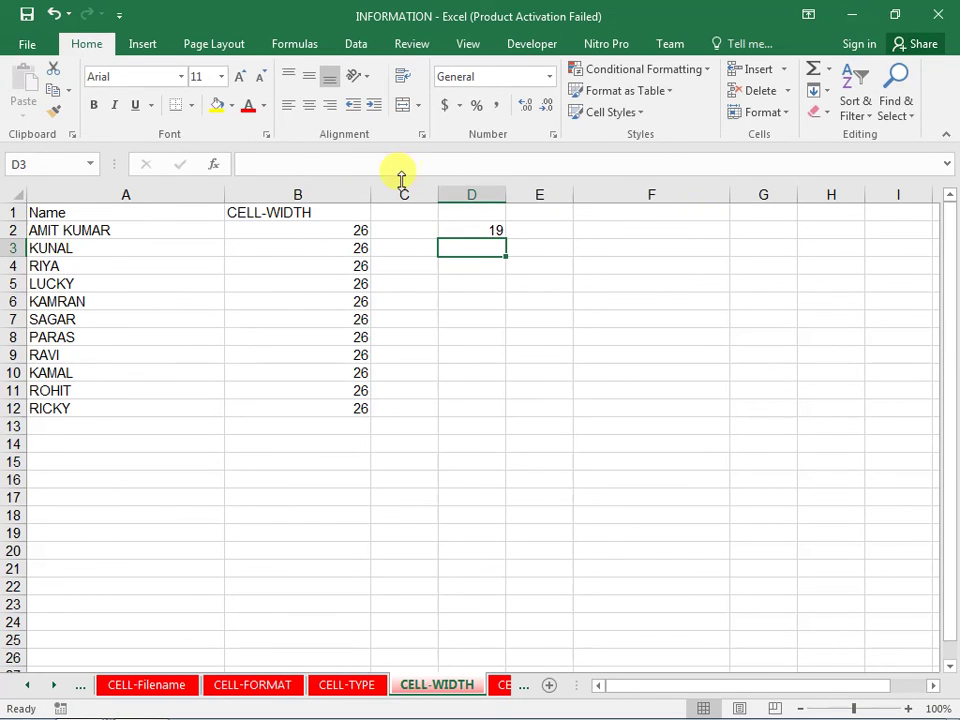
left_click_drag(370, 193, 371, 193)
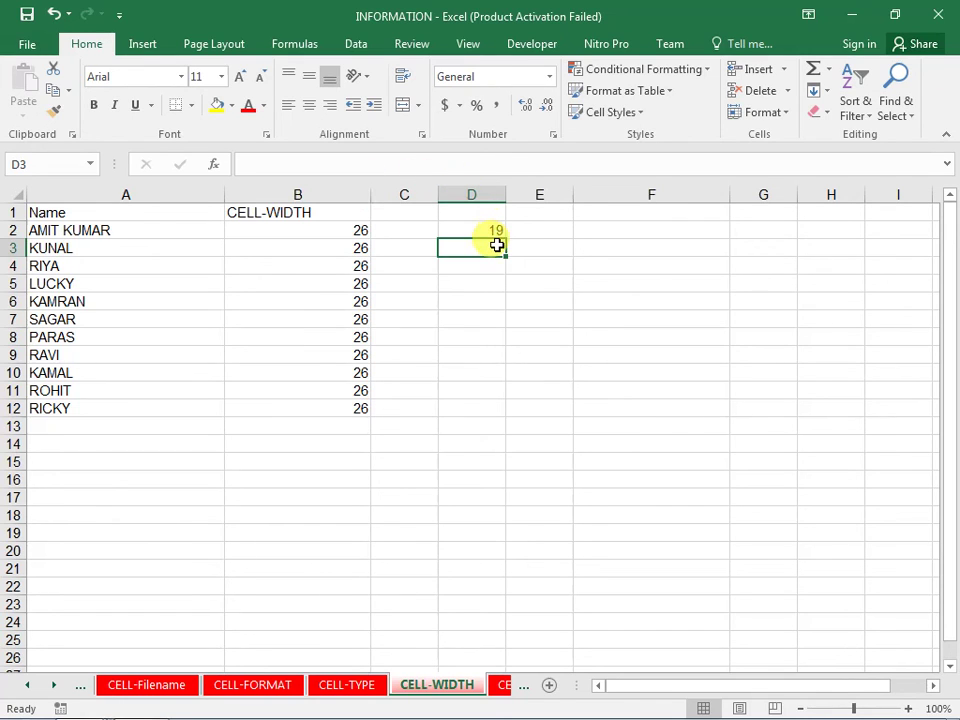
left_click(495, 231)
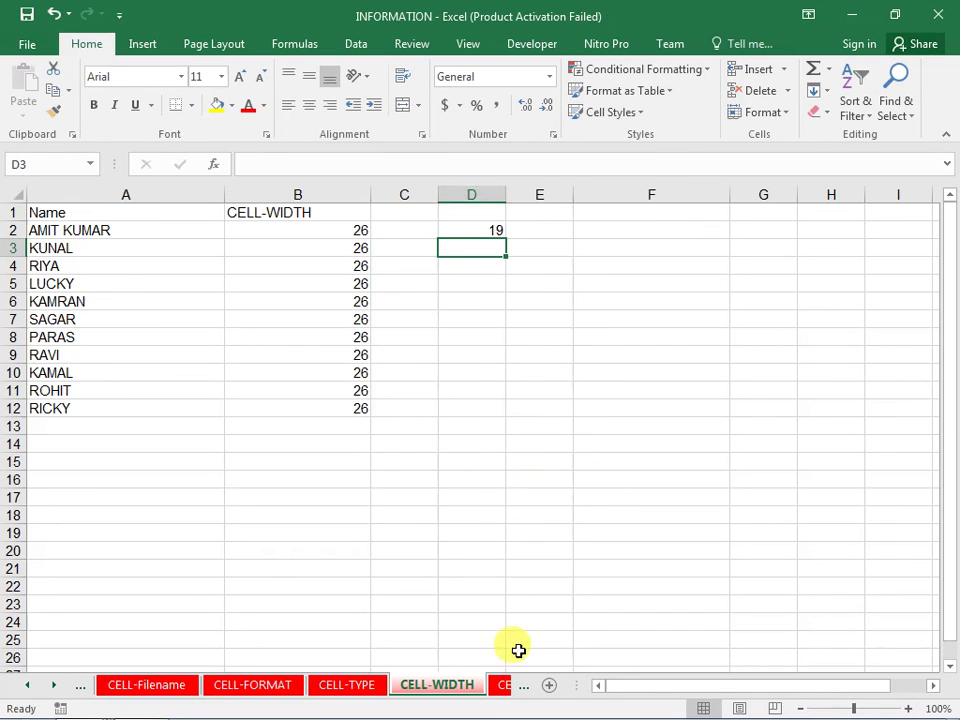
left_click(500, 686)
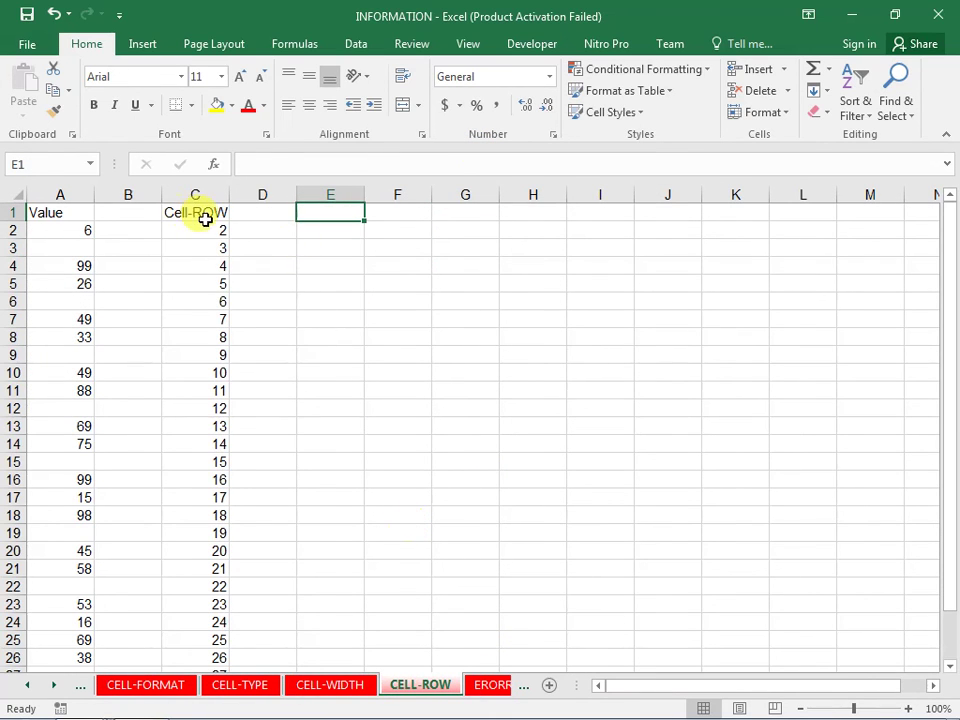
Select E2 on the CELL-ROW sheet, then show the ERORR -TYPE sheet.
left_click(316, 236)
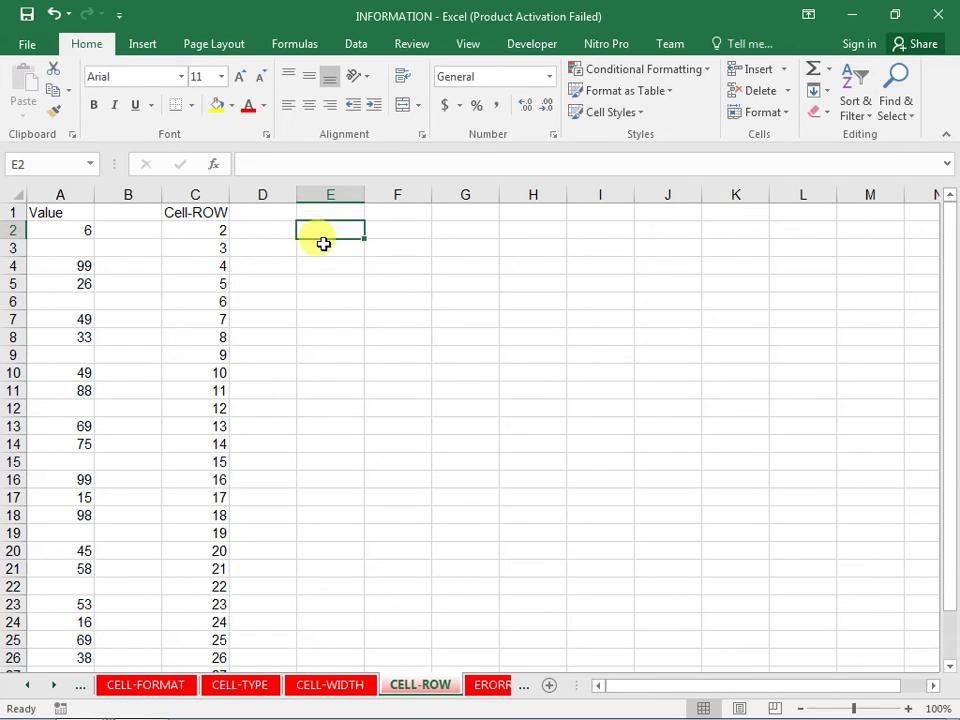
left_click(490, 690)
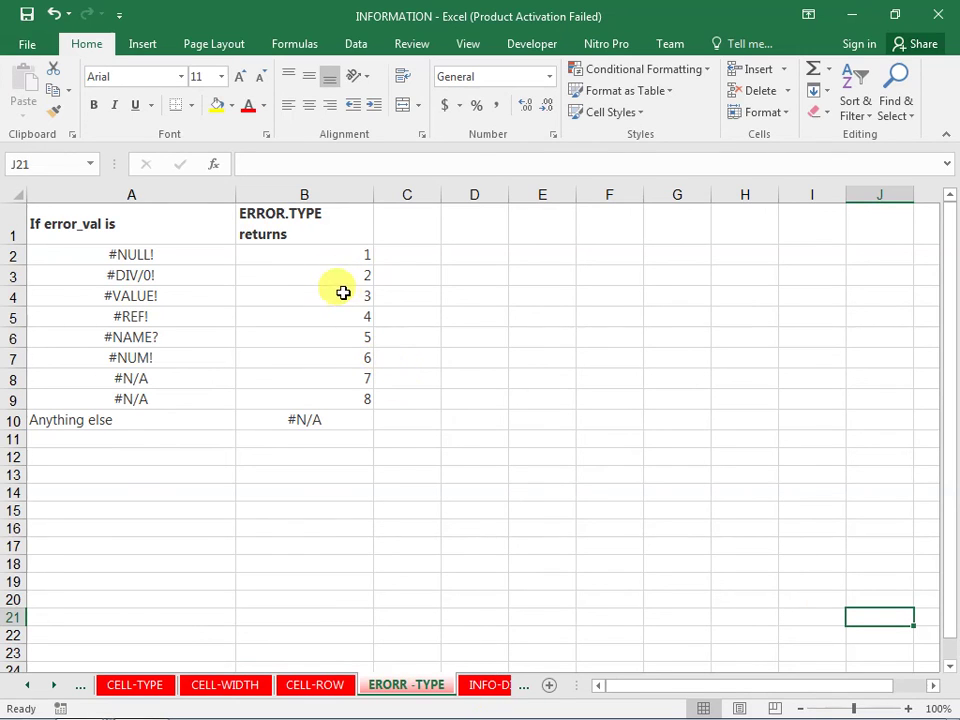
Select the ERROR.TYPE returns heading in B1, then bring up the INFO-DIRECTORY sheet.
left_click(304, 222)
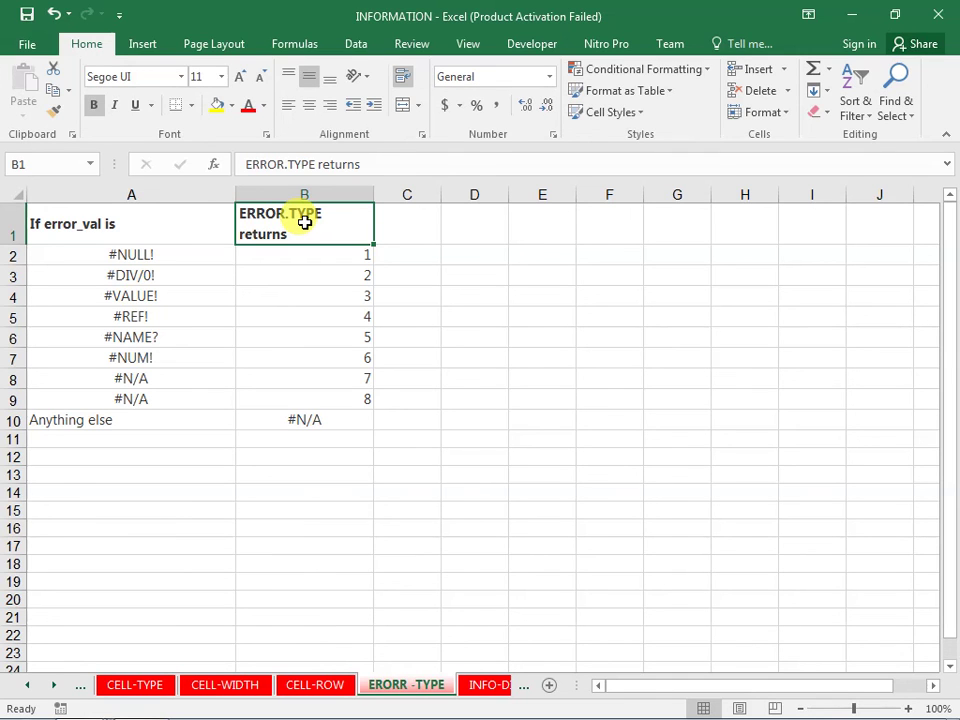
left_click(503, 684)
left_click(500, 684)
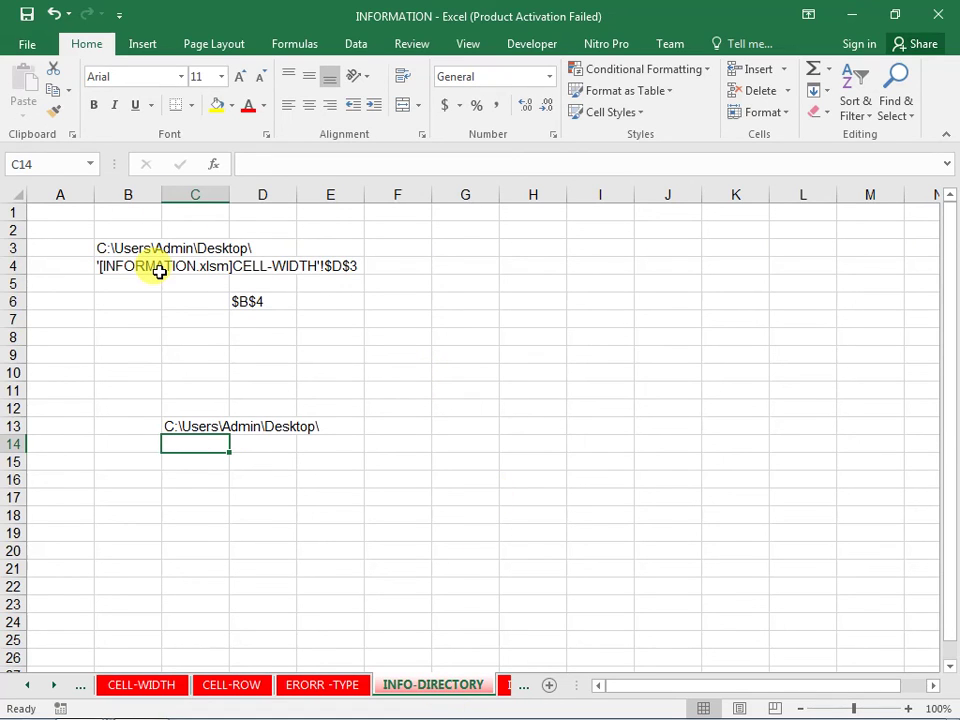
Minimize Excel with Windows+D to reveal the desktop.
key("super+d")
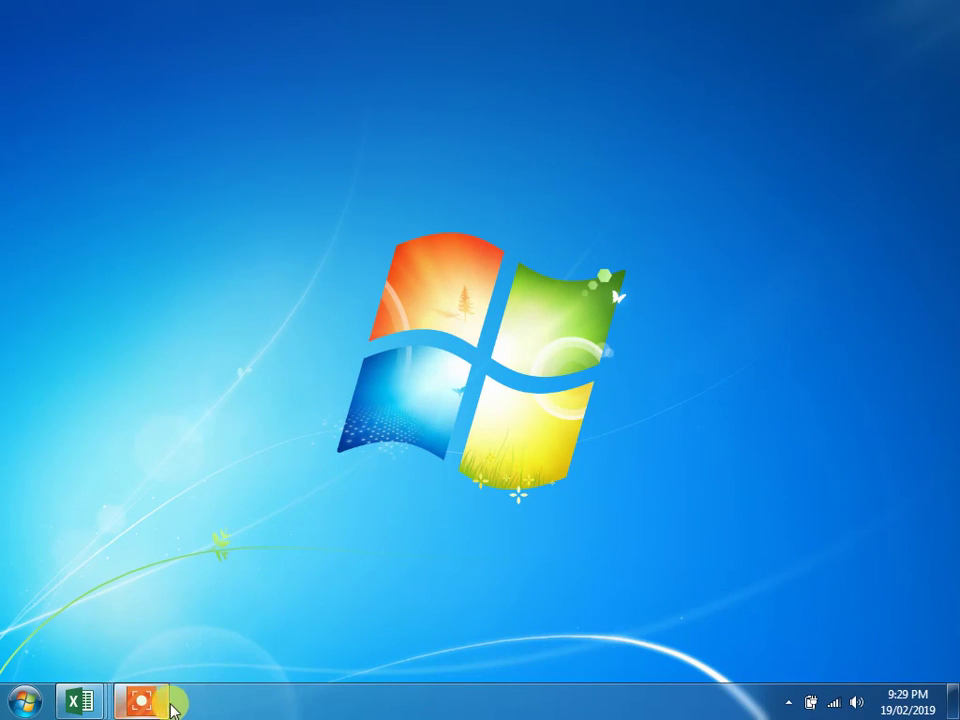